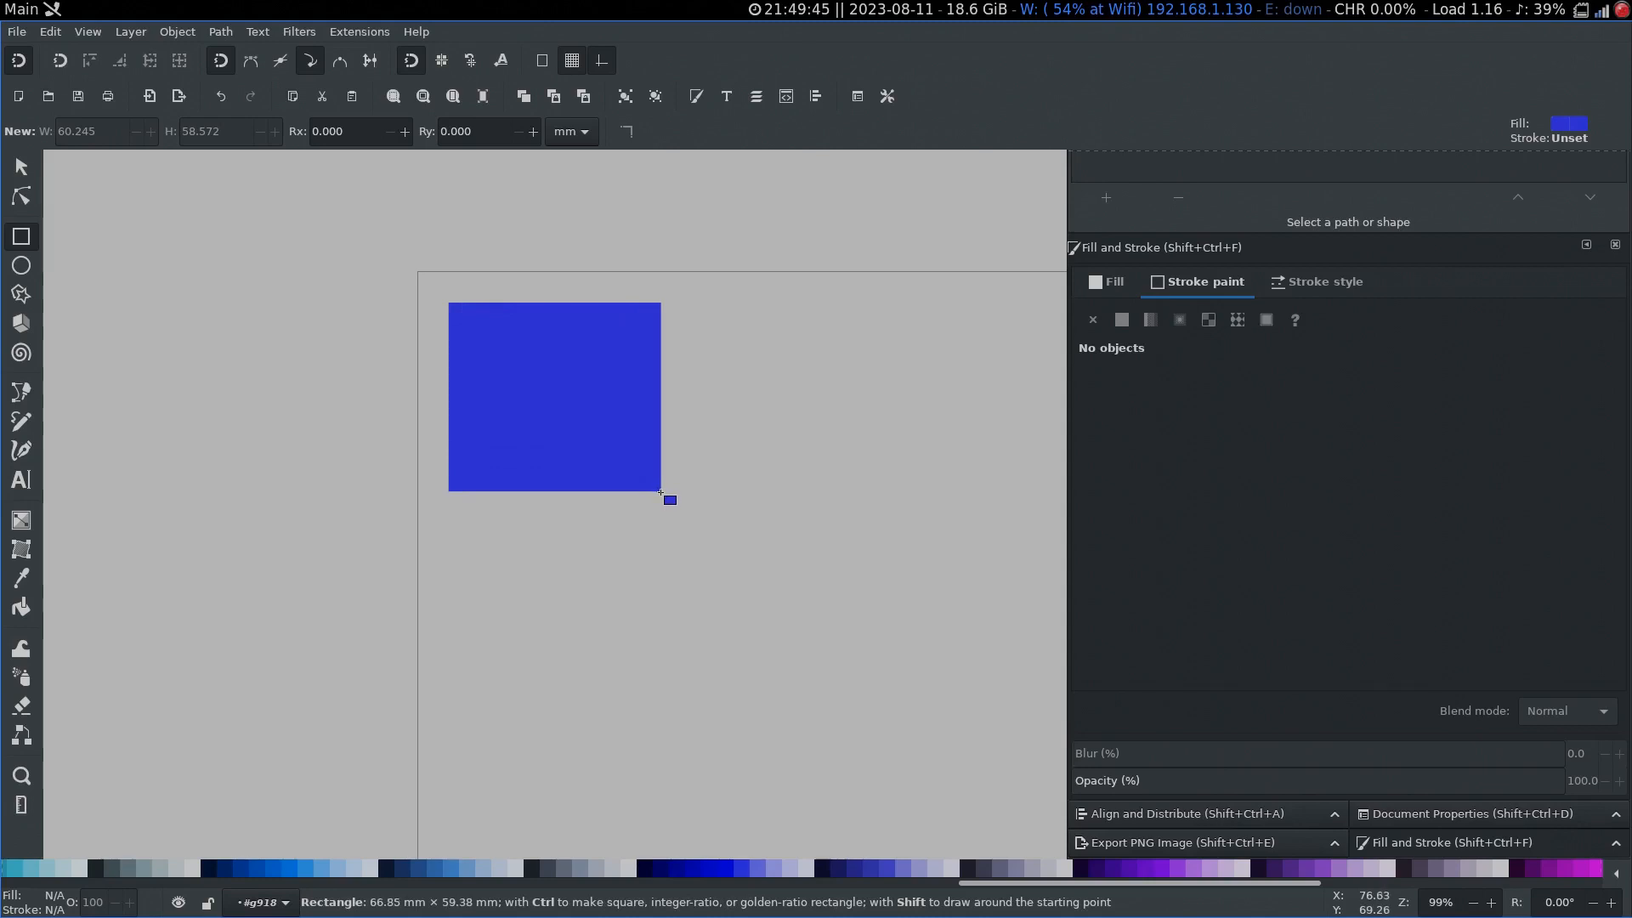
Step: Give the blue rectangle a flat black stroke
key(s)
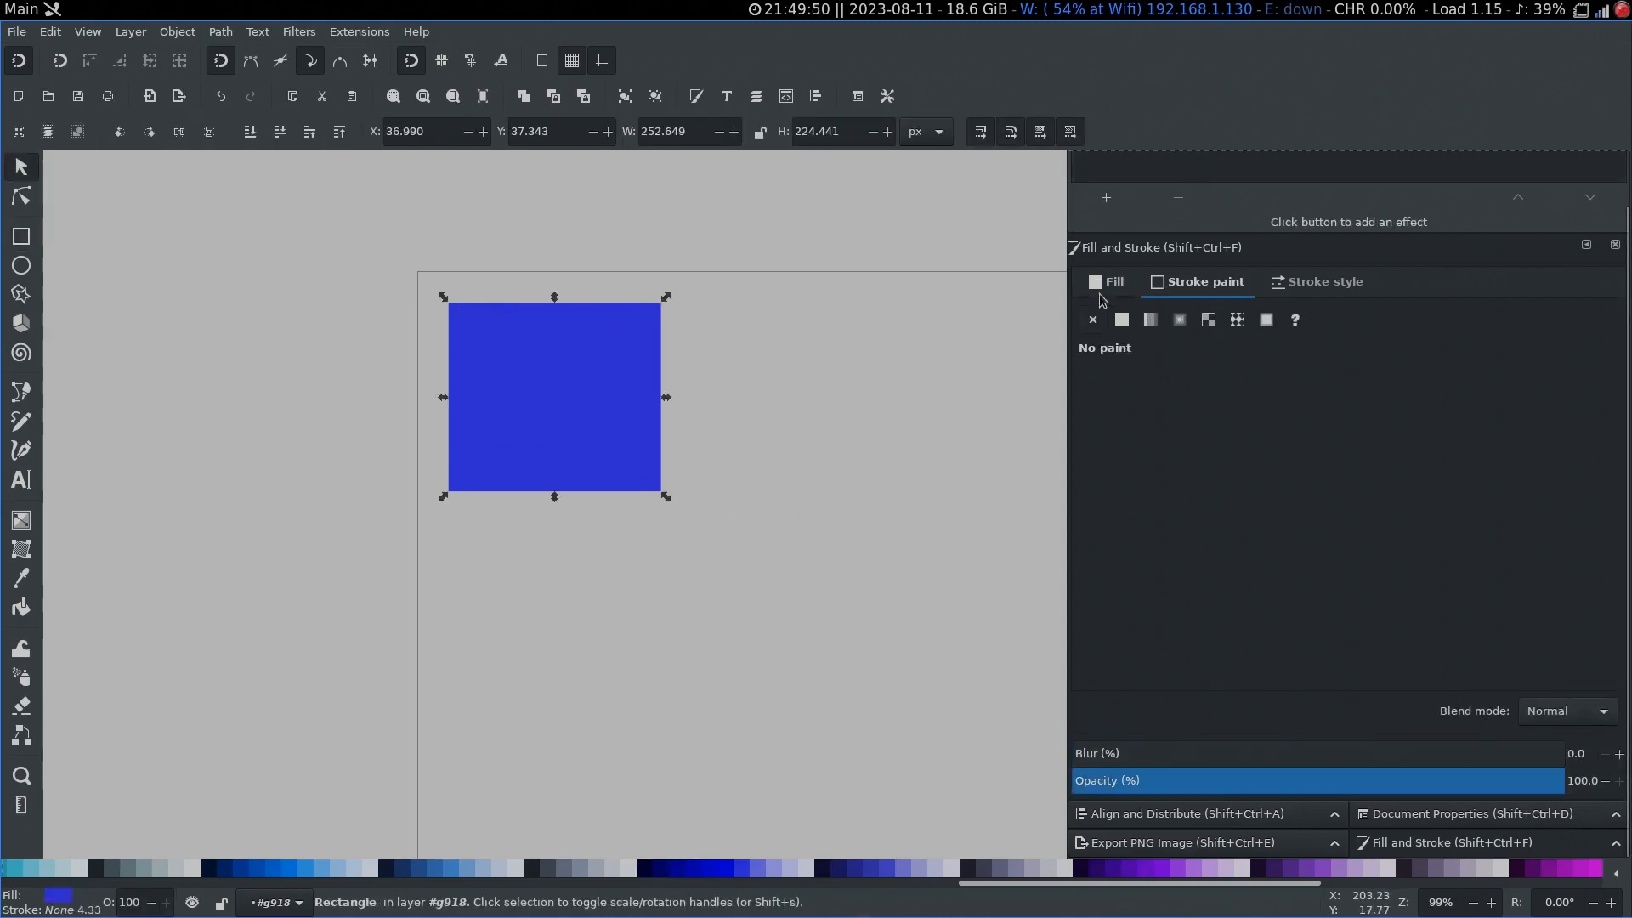
key(ctrl+shift+f)
click(1122, 319)
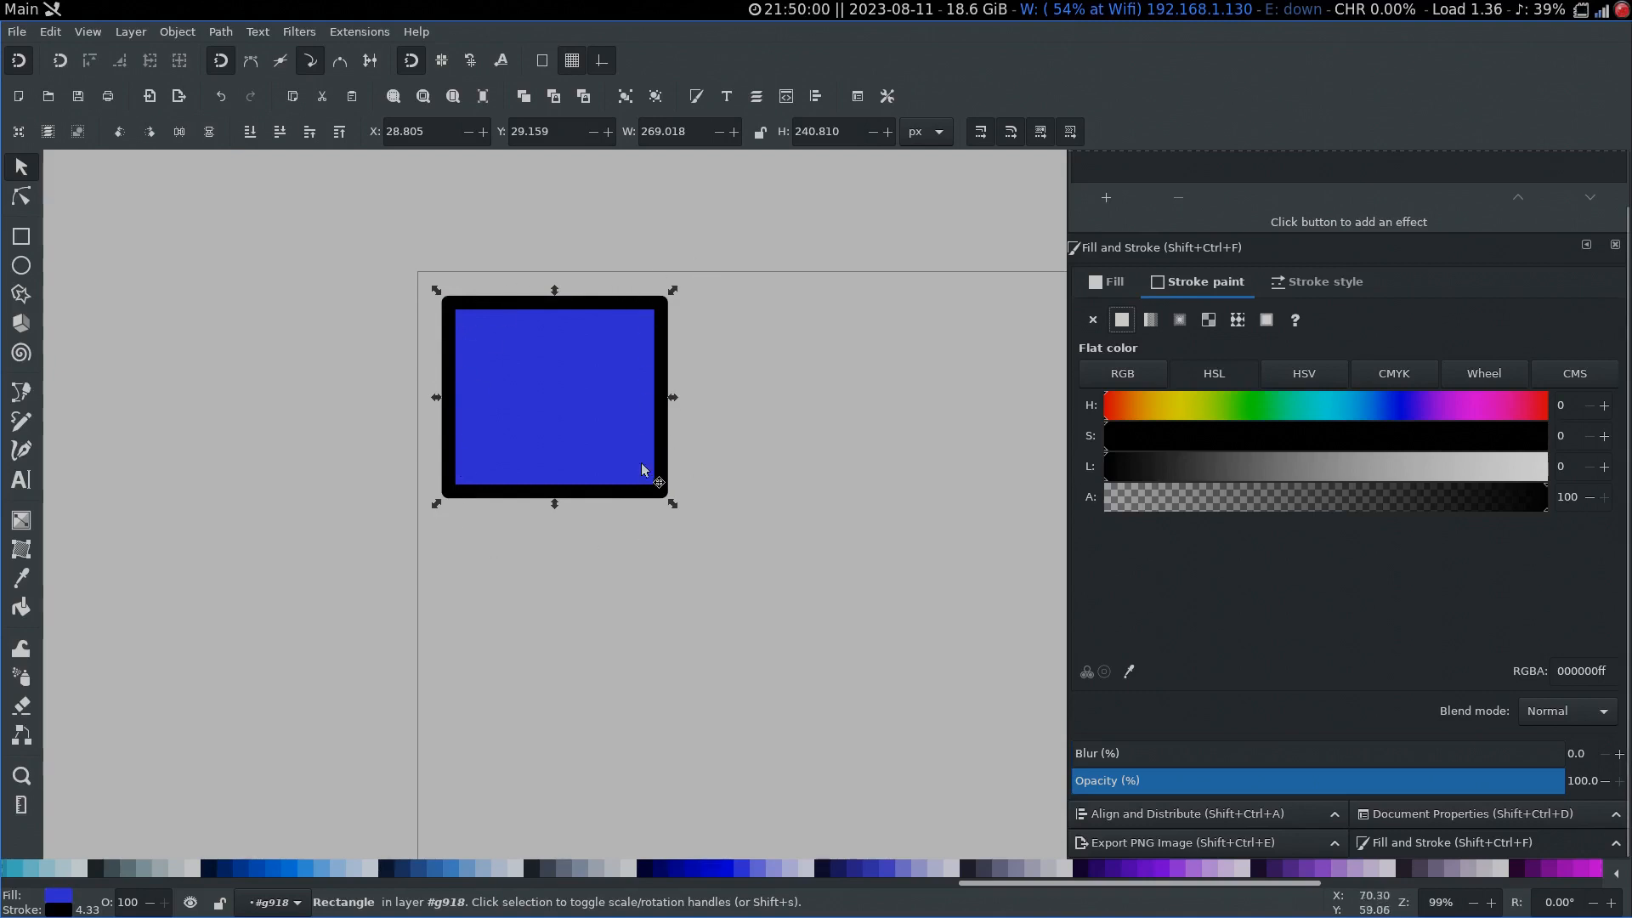
click(741, 339)
click(588, 369)
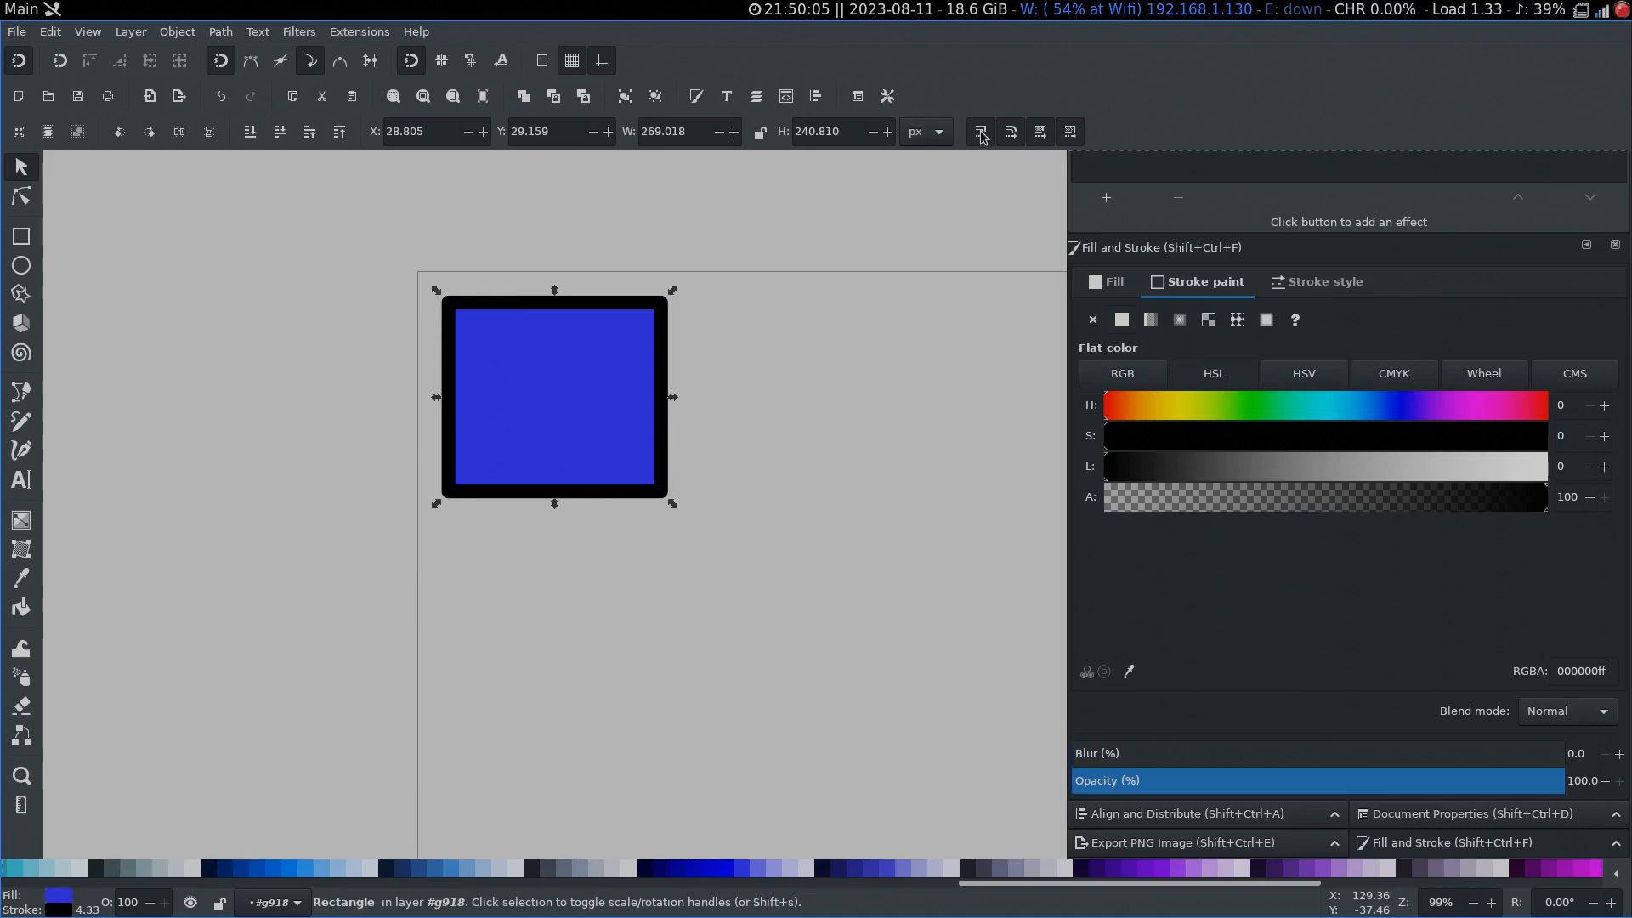
Step: Position the rectangle at X 0 and Y 0, using px as the unit
click(925, 132)
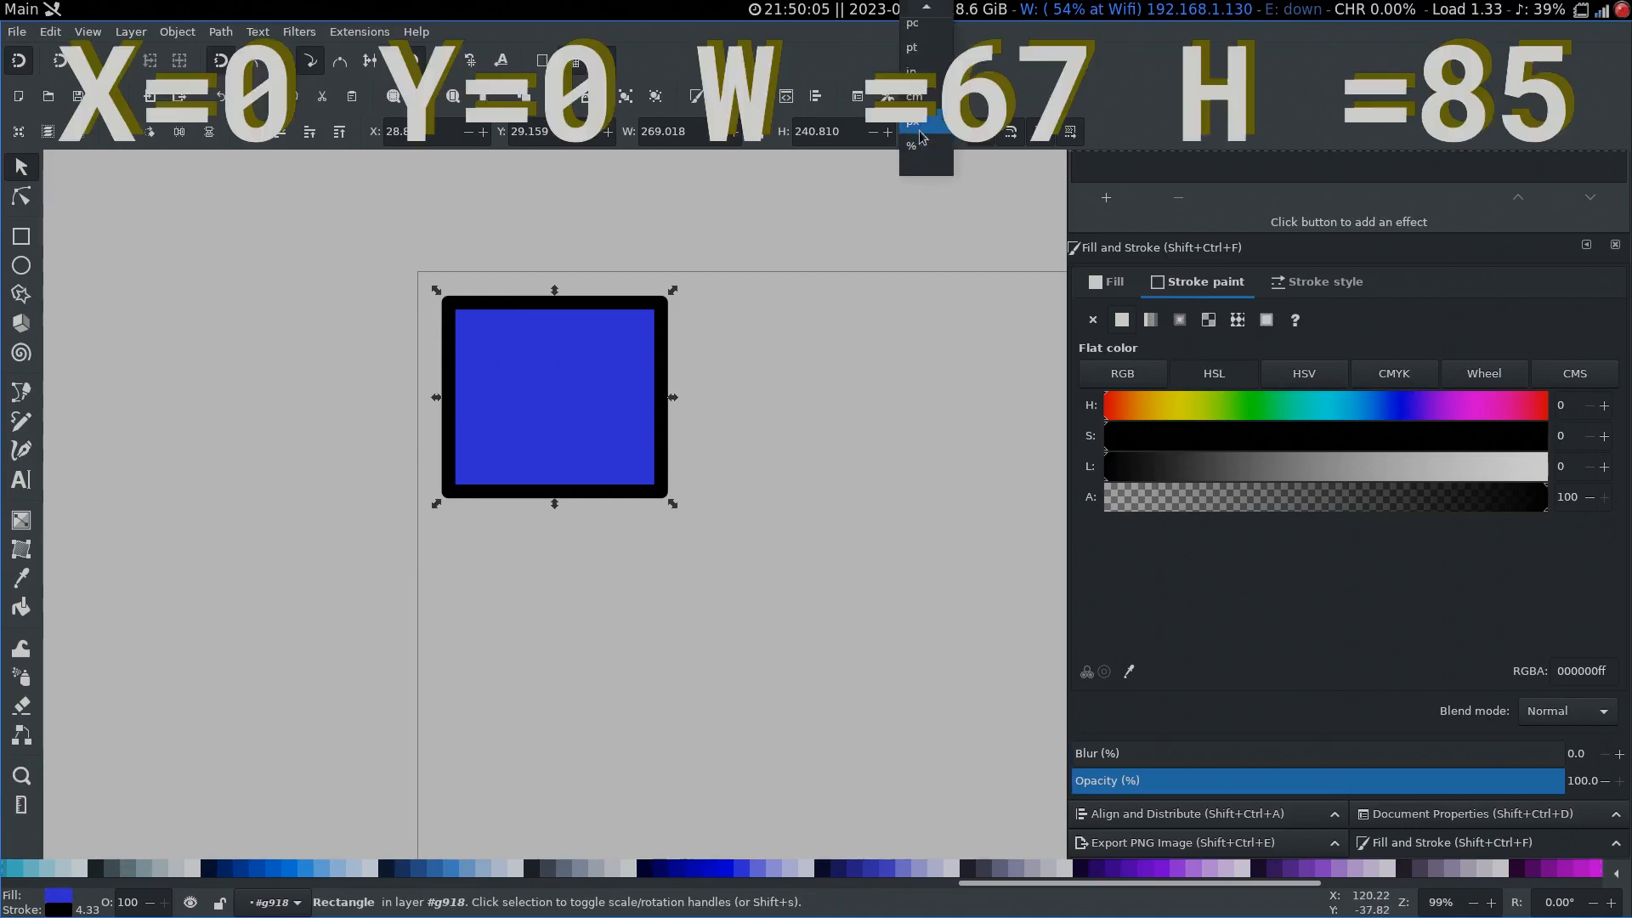
click(922, 136)
click(395, 132)
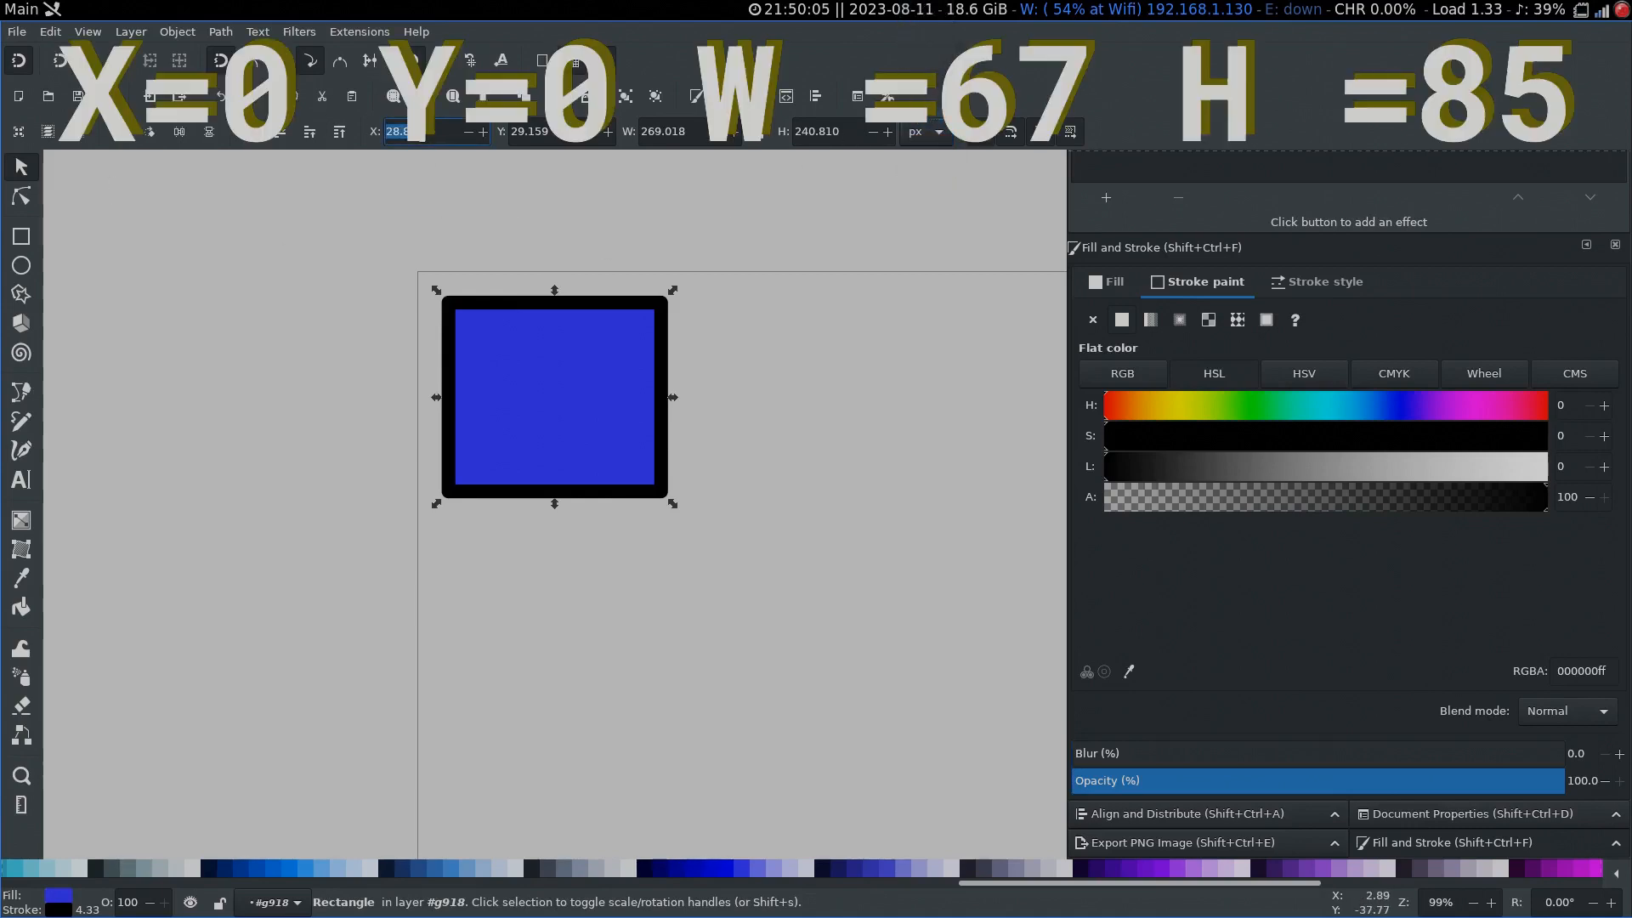
text(0)
key(Tab)
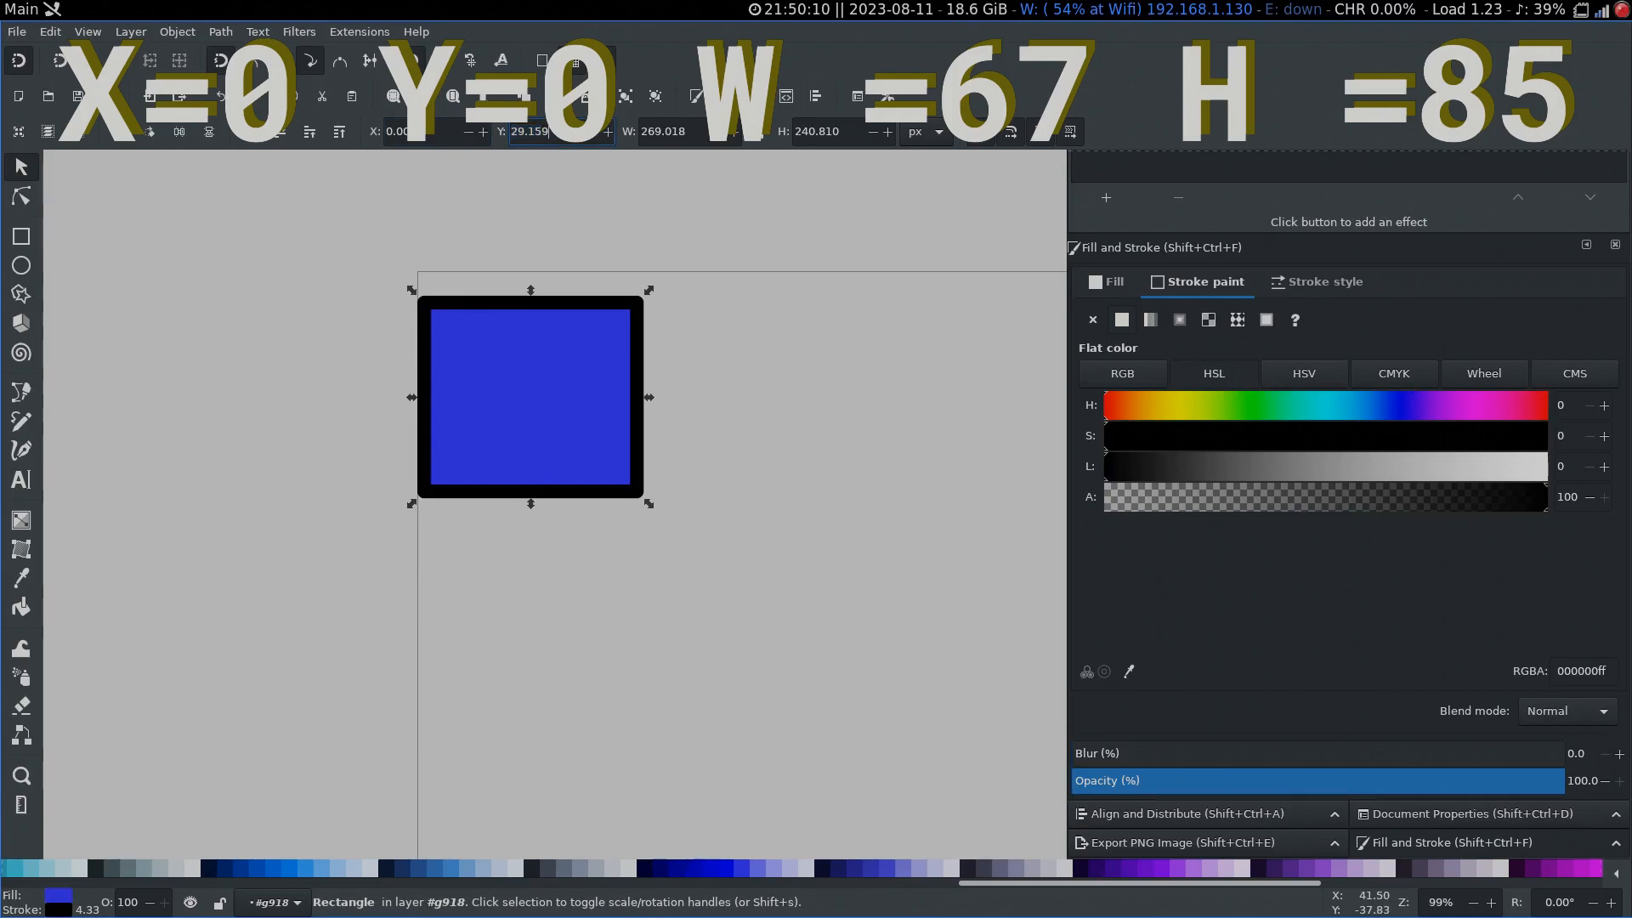
drag(556, 132, 495, 135)
text(0)
key(Tab)
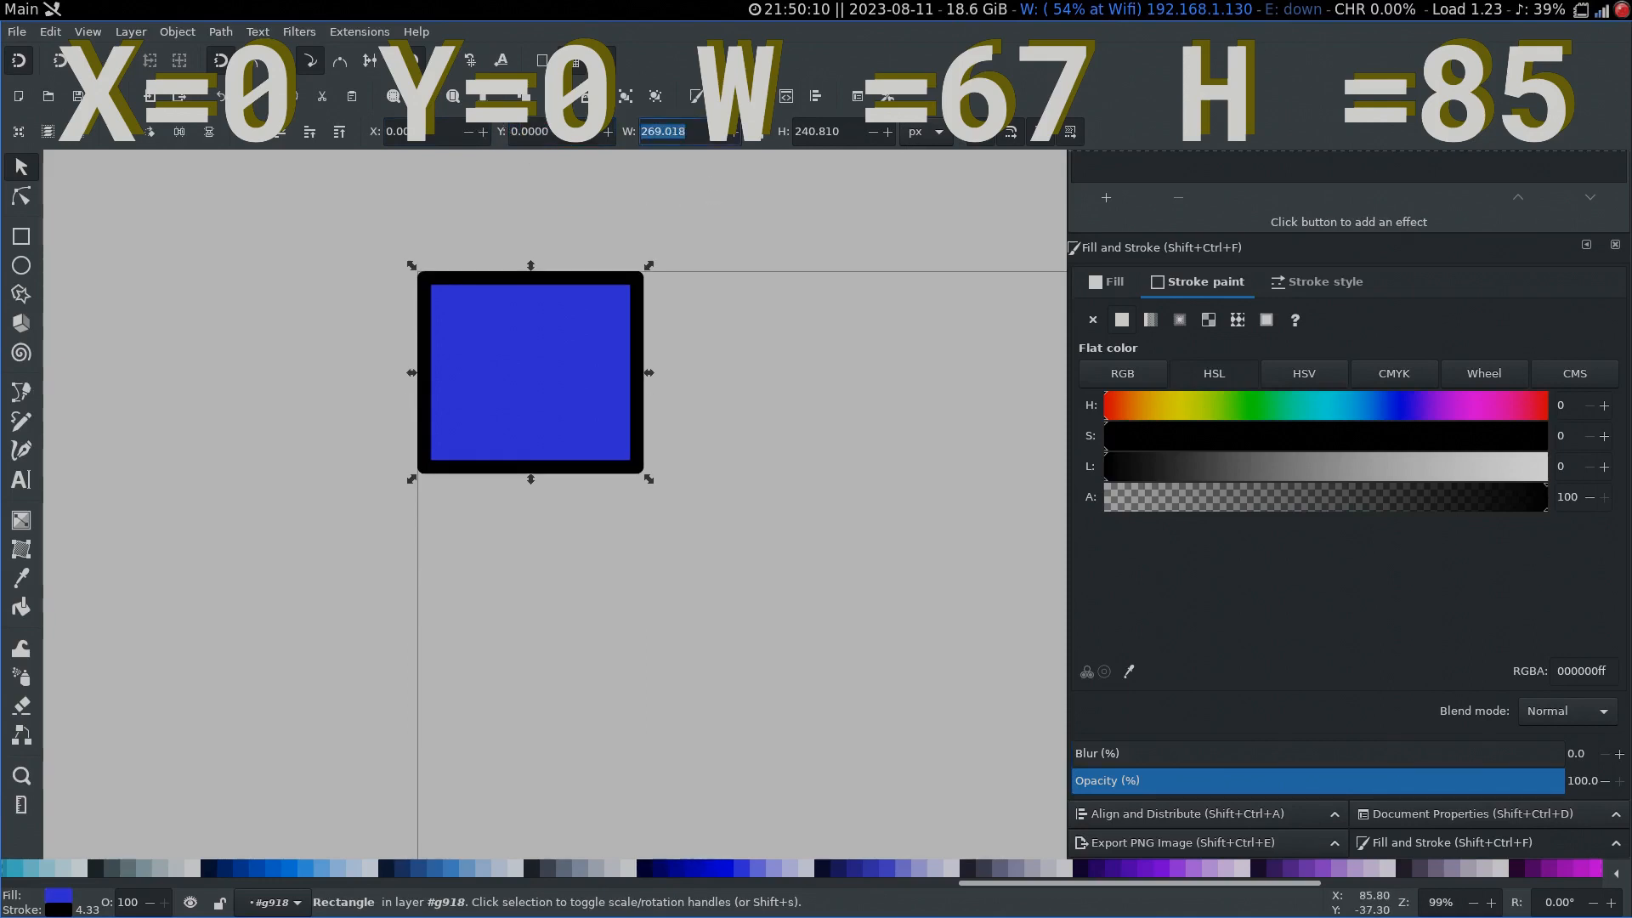
Step: Set the rectangle's width to 65 px and its height to 87 px
text(65)
key(Return)
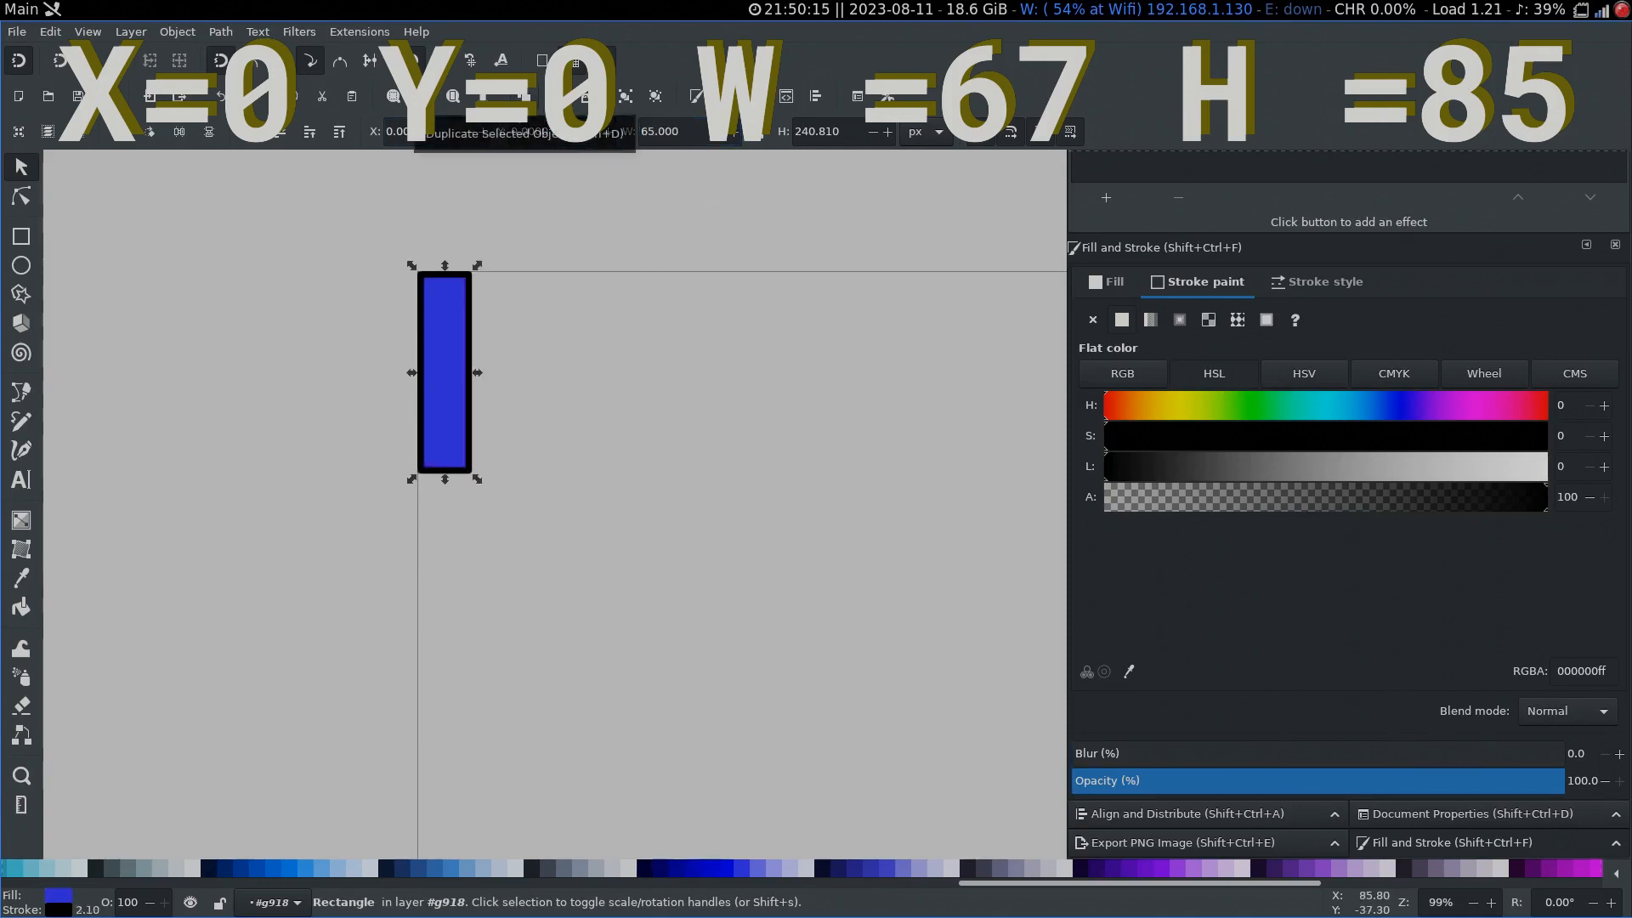
triple_click(824, 132)
text(87)
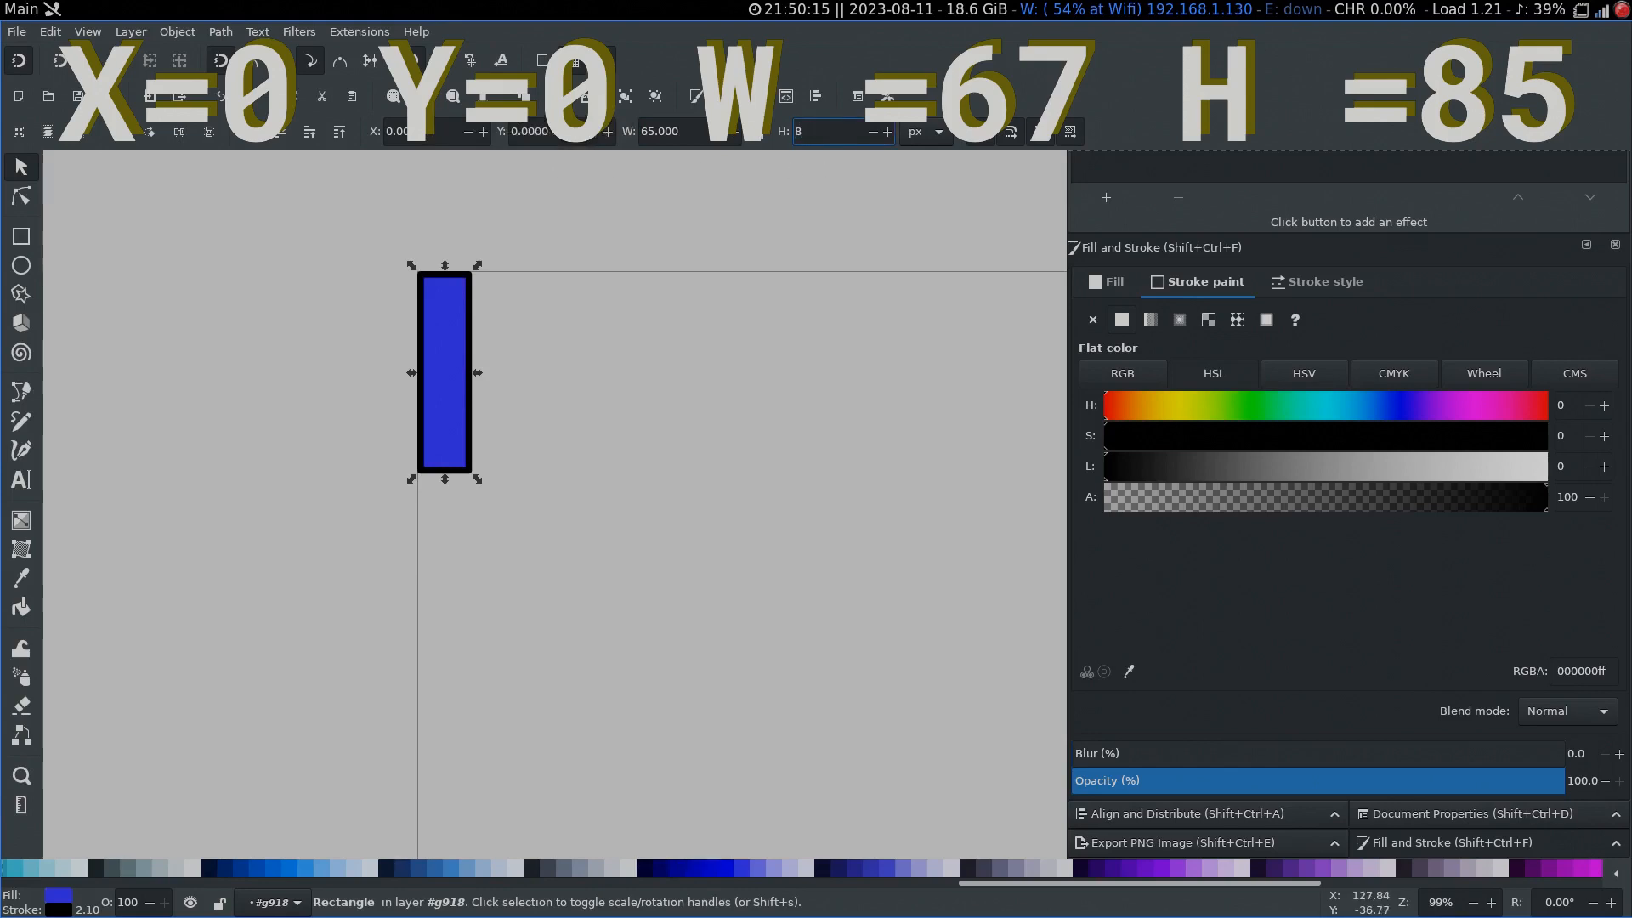
key(Return)
scroll(370, 369, up, 4)
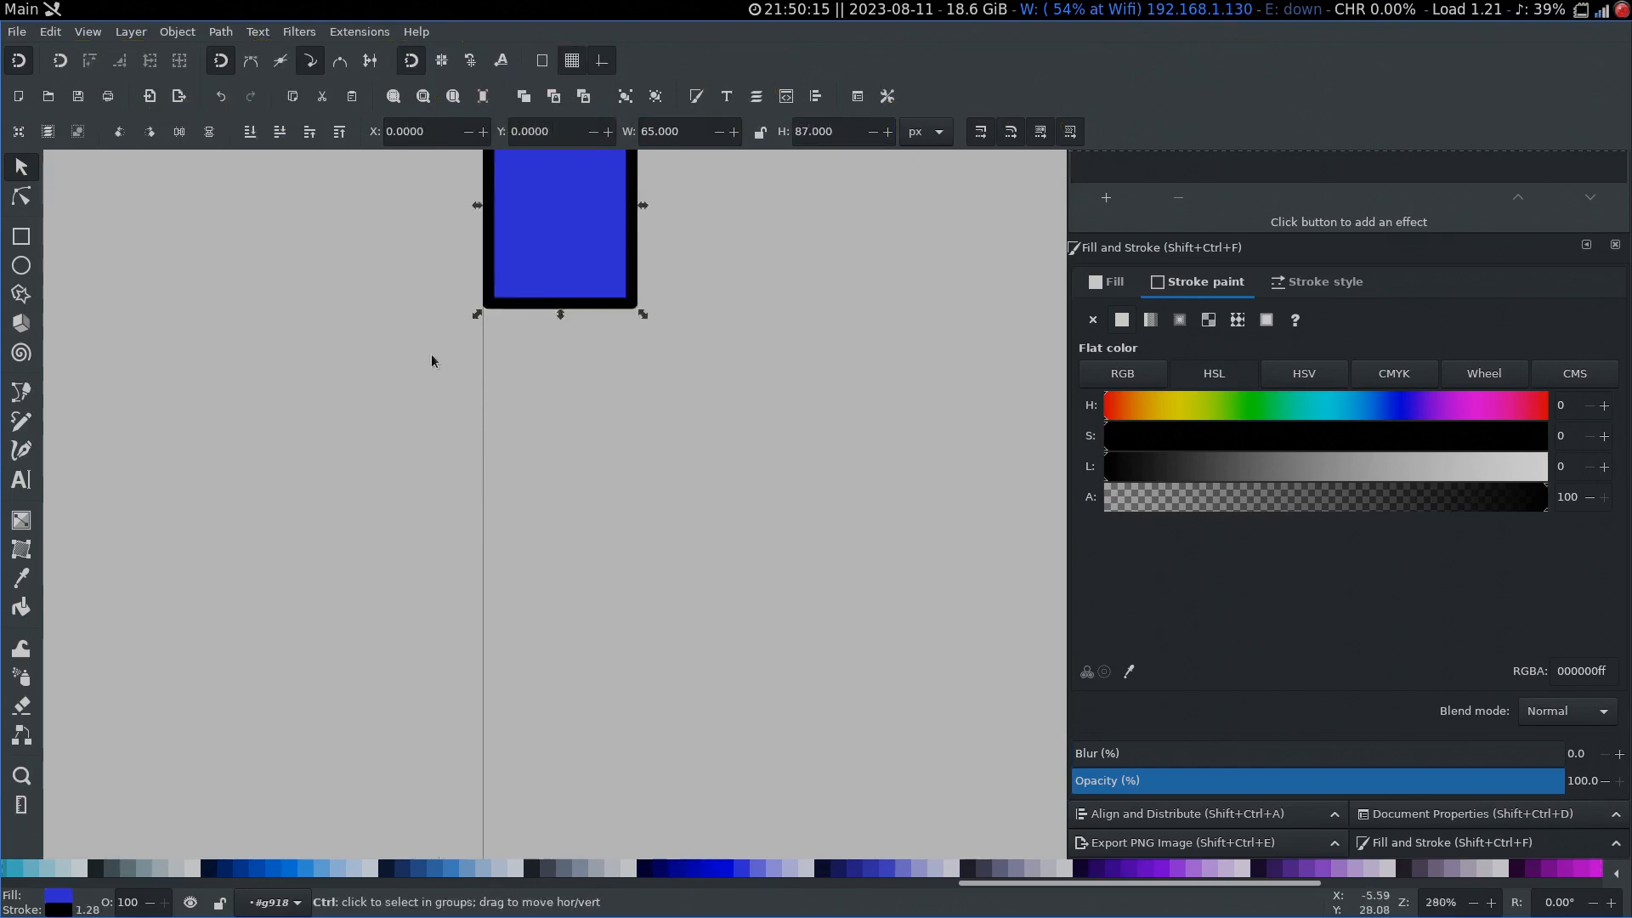
drag(465, 530, 442, 636)
click(741, 281)
click(624, 288)
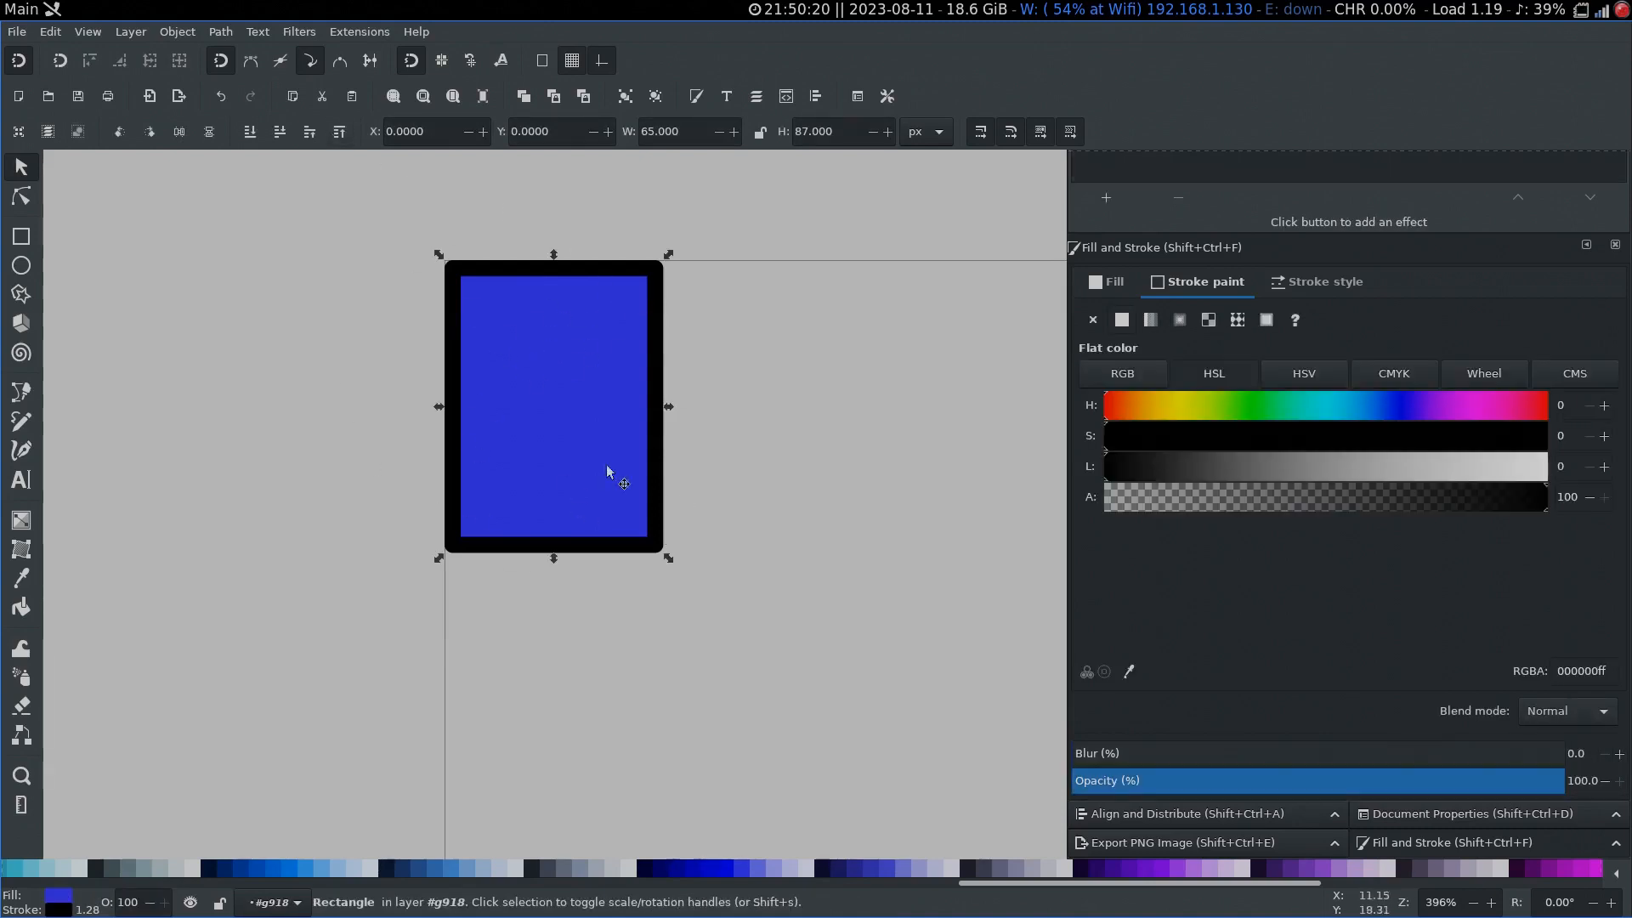
Step: Convert the rectangle from an object to a path
click(220, 31)
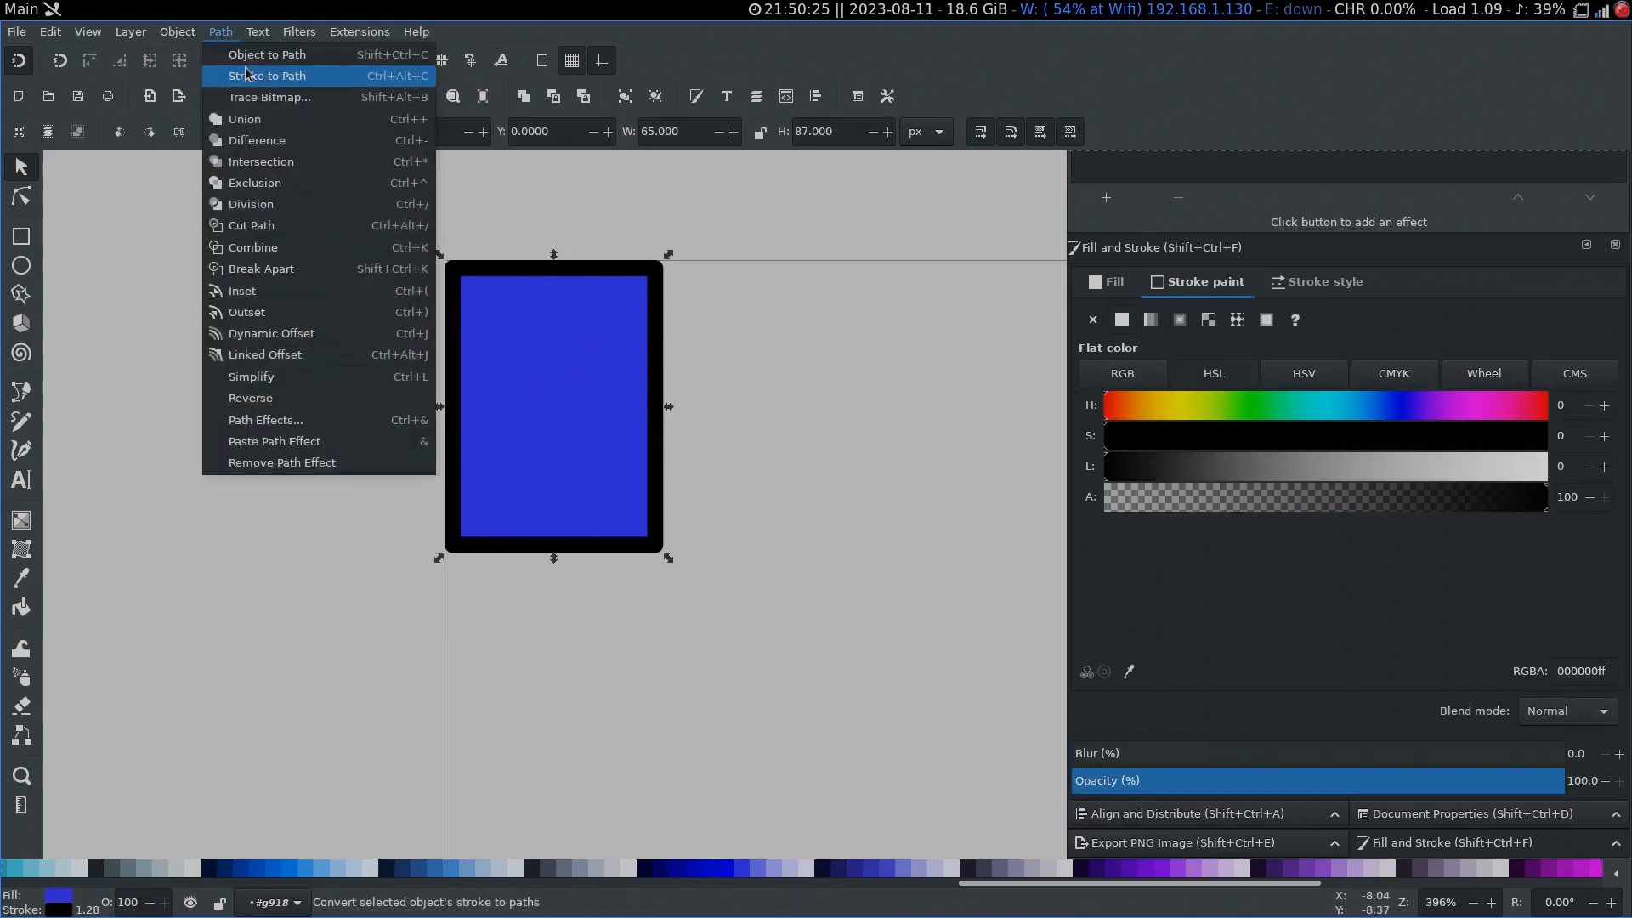
click(255, 51)
click(747, 449)
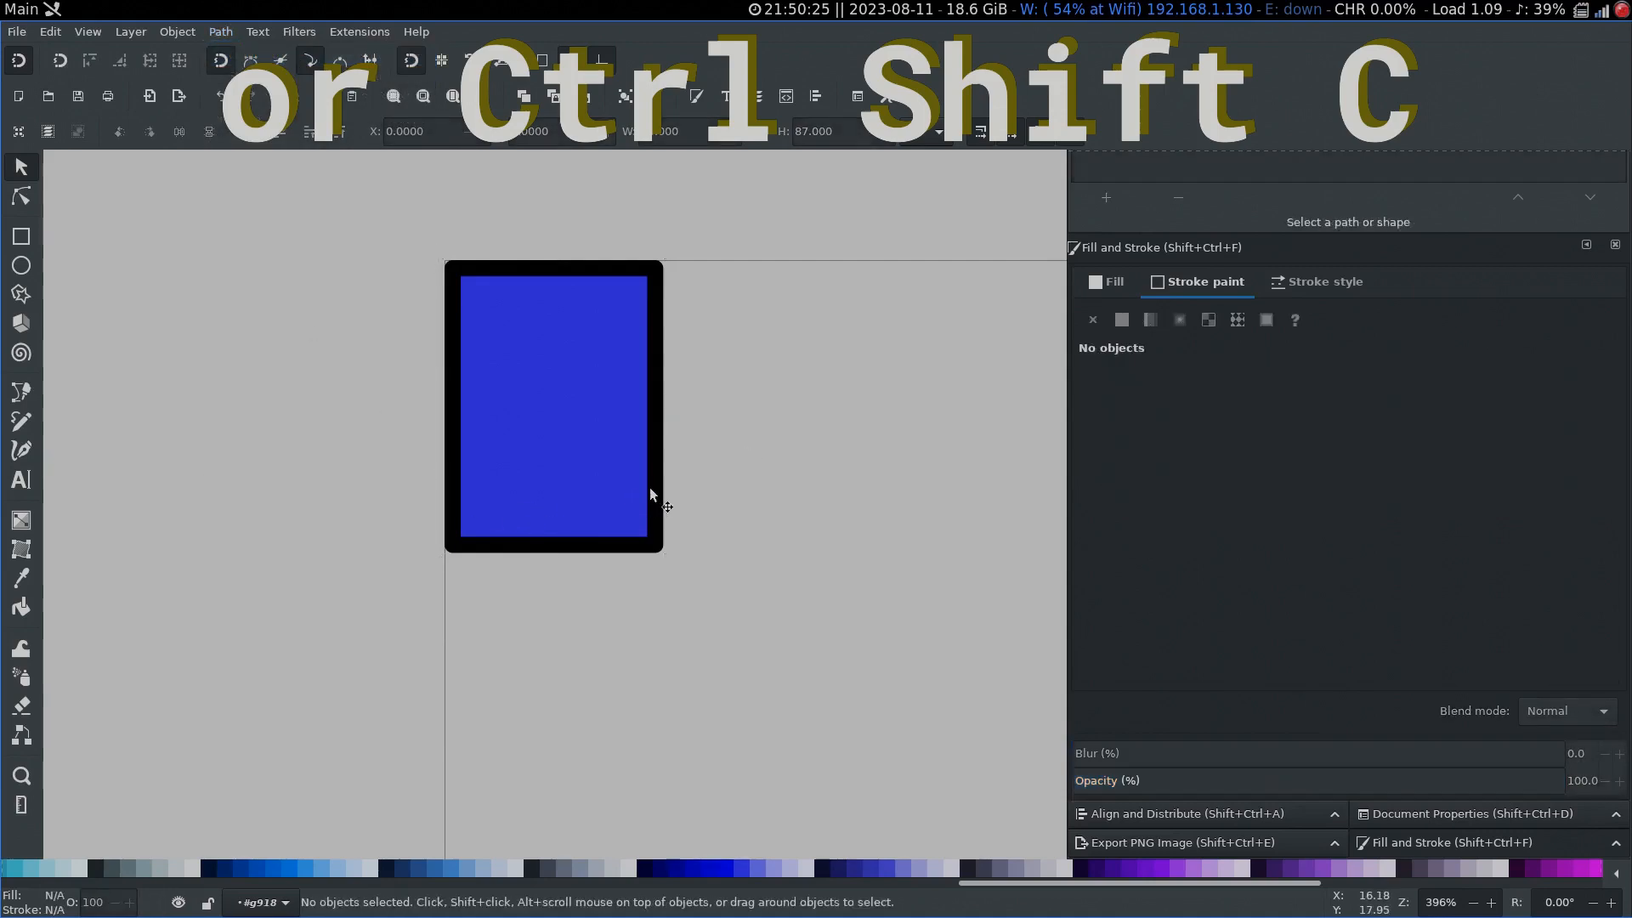
Step: Move the path's lower-left corner node outward and set its X coordinate to -50 px
click(650, 490)
key(n)
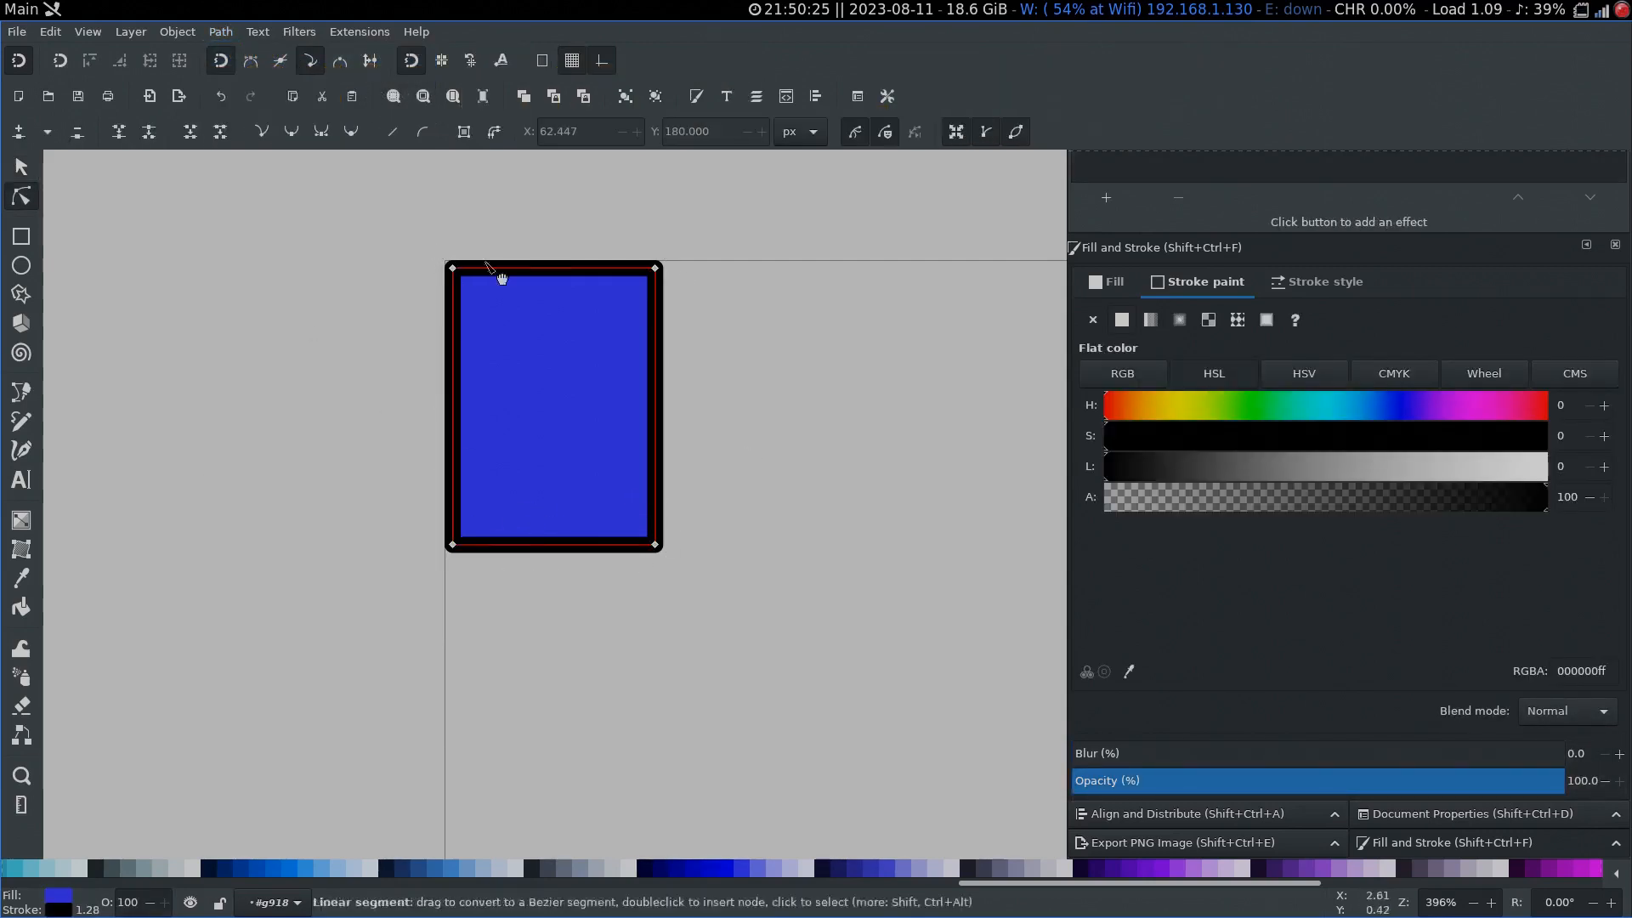
click(453, 546)
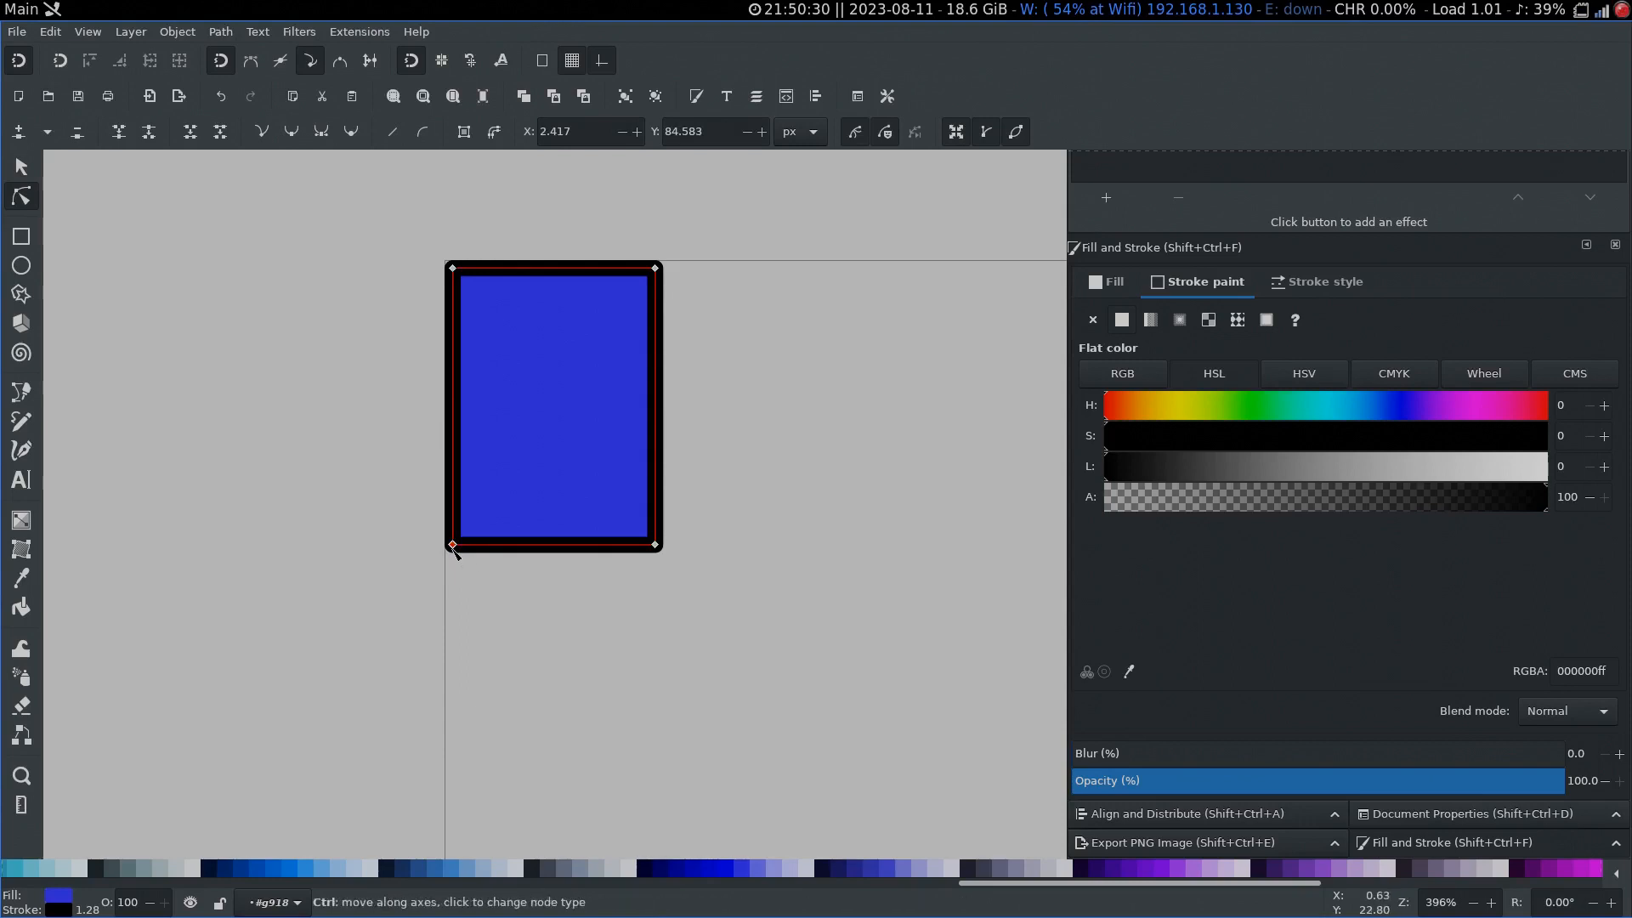
drag(454, 548, 309, 547)
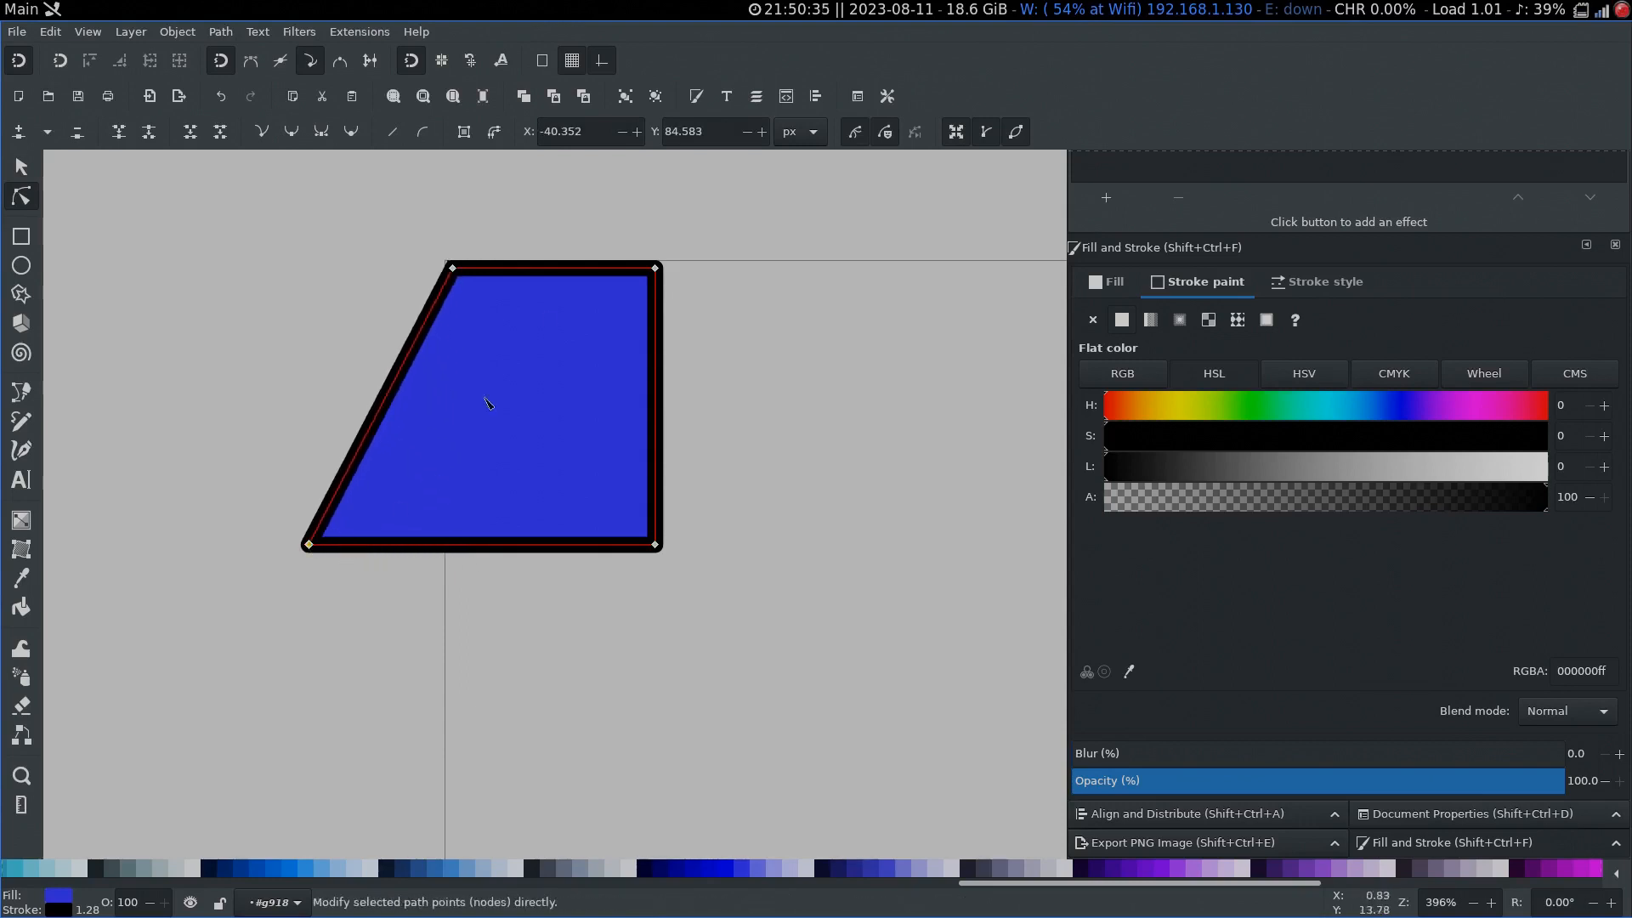
click(600, 128)
text(-)
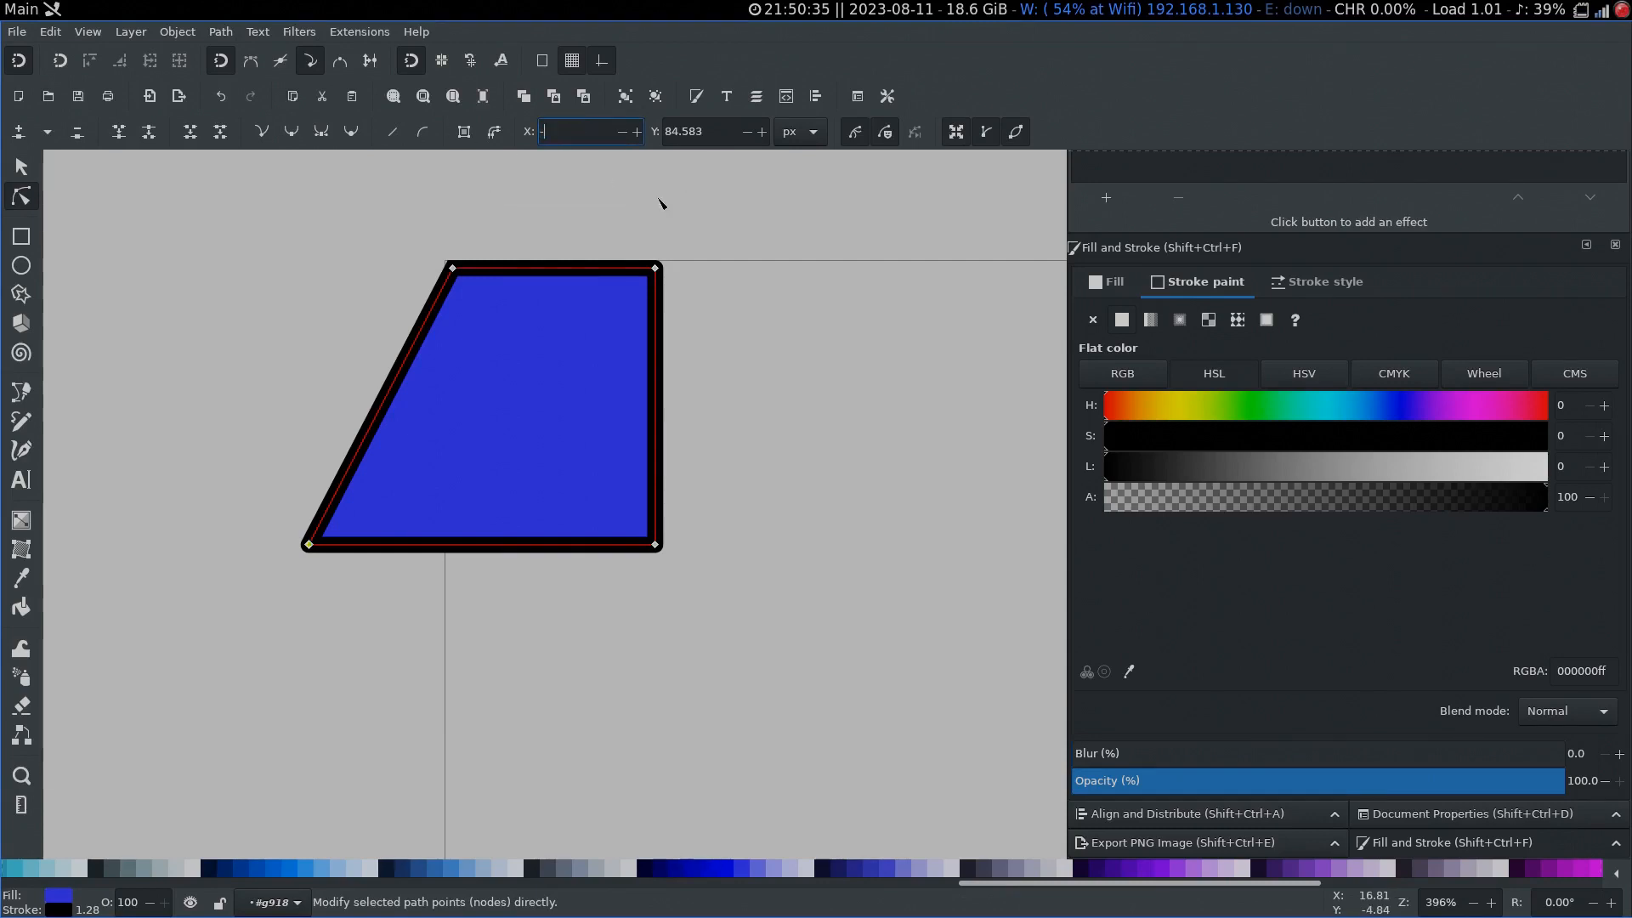
text(50)
key(Return)
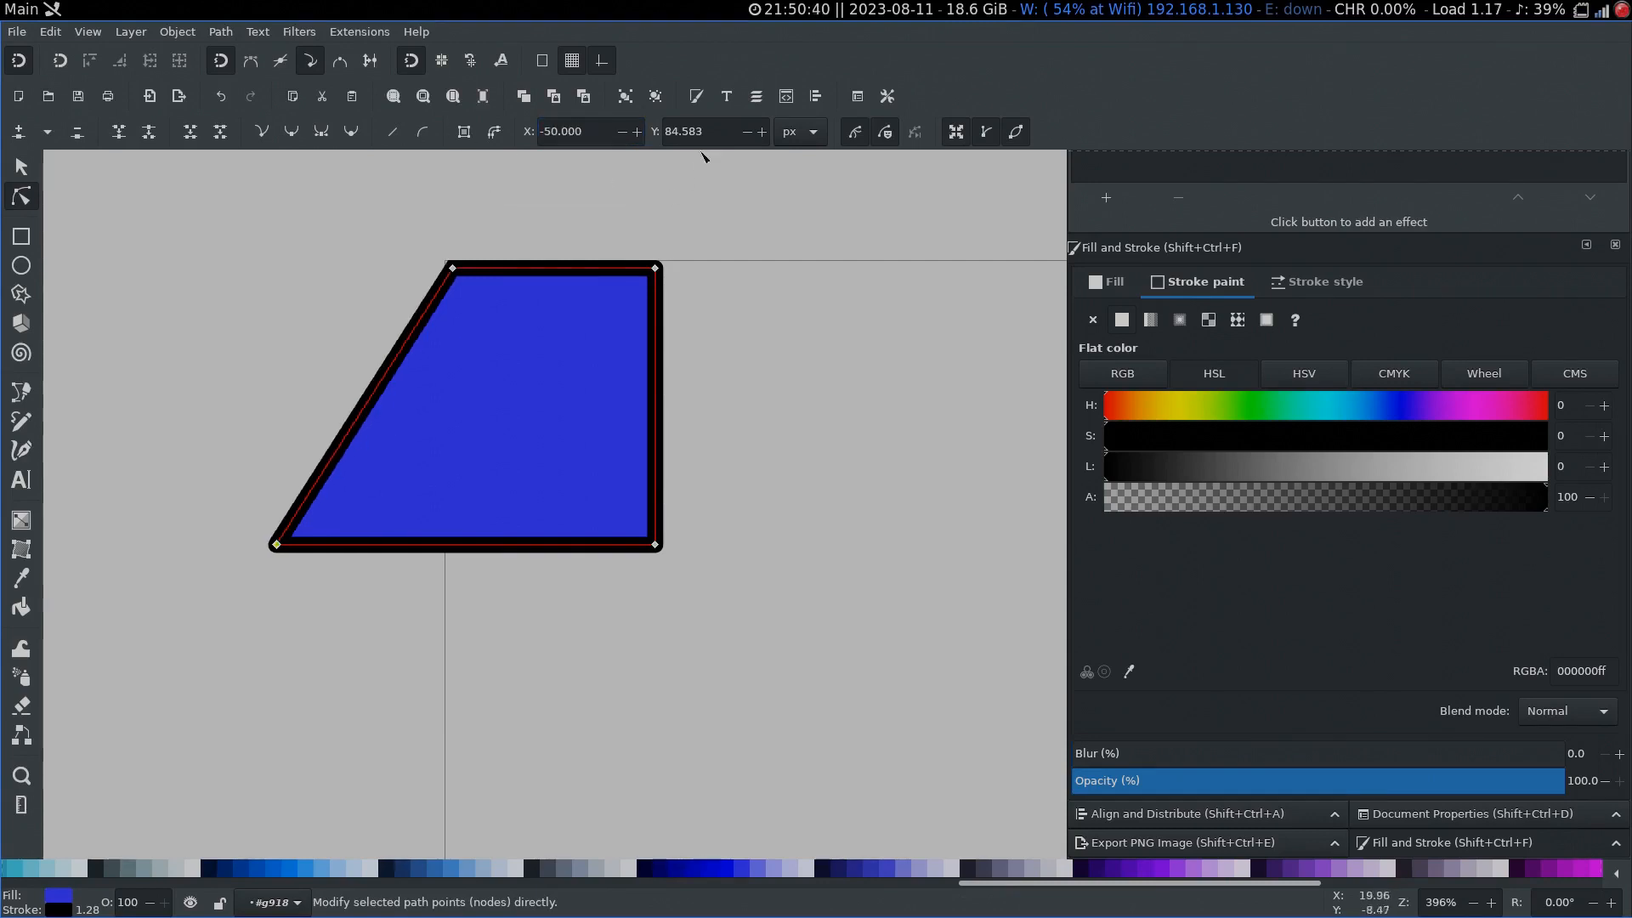
Step: Set the Y coordinate of the path's lower-right corner node to 180 px
click(655, 544)
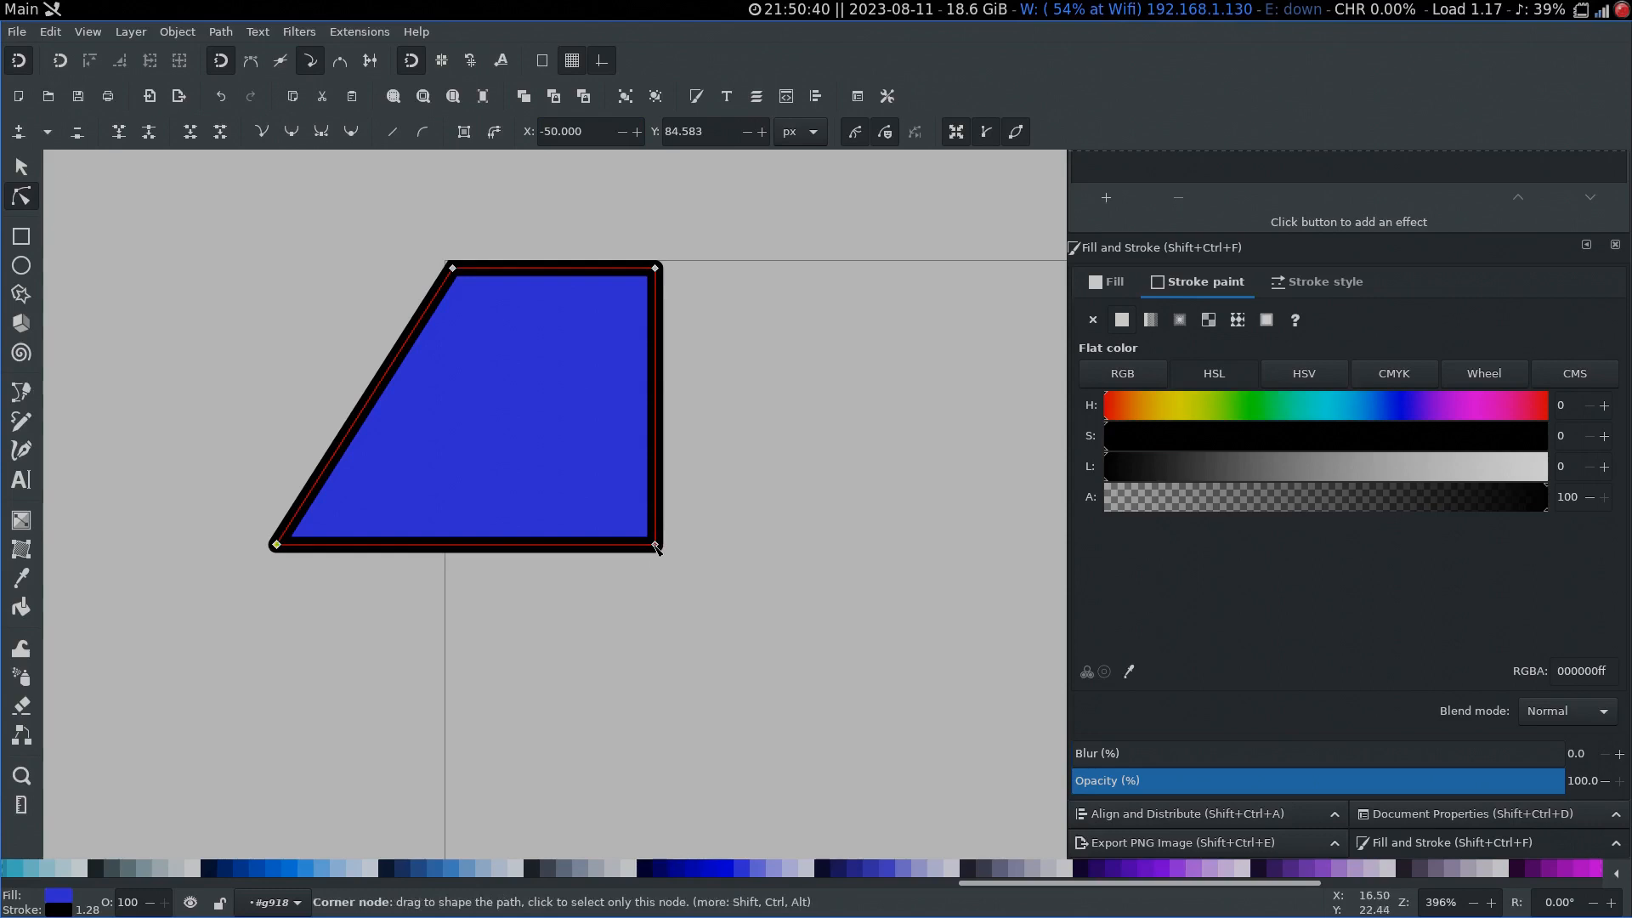
click(711, 134)
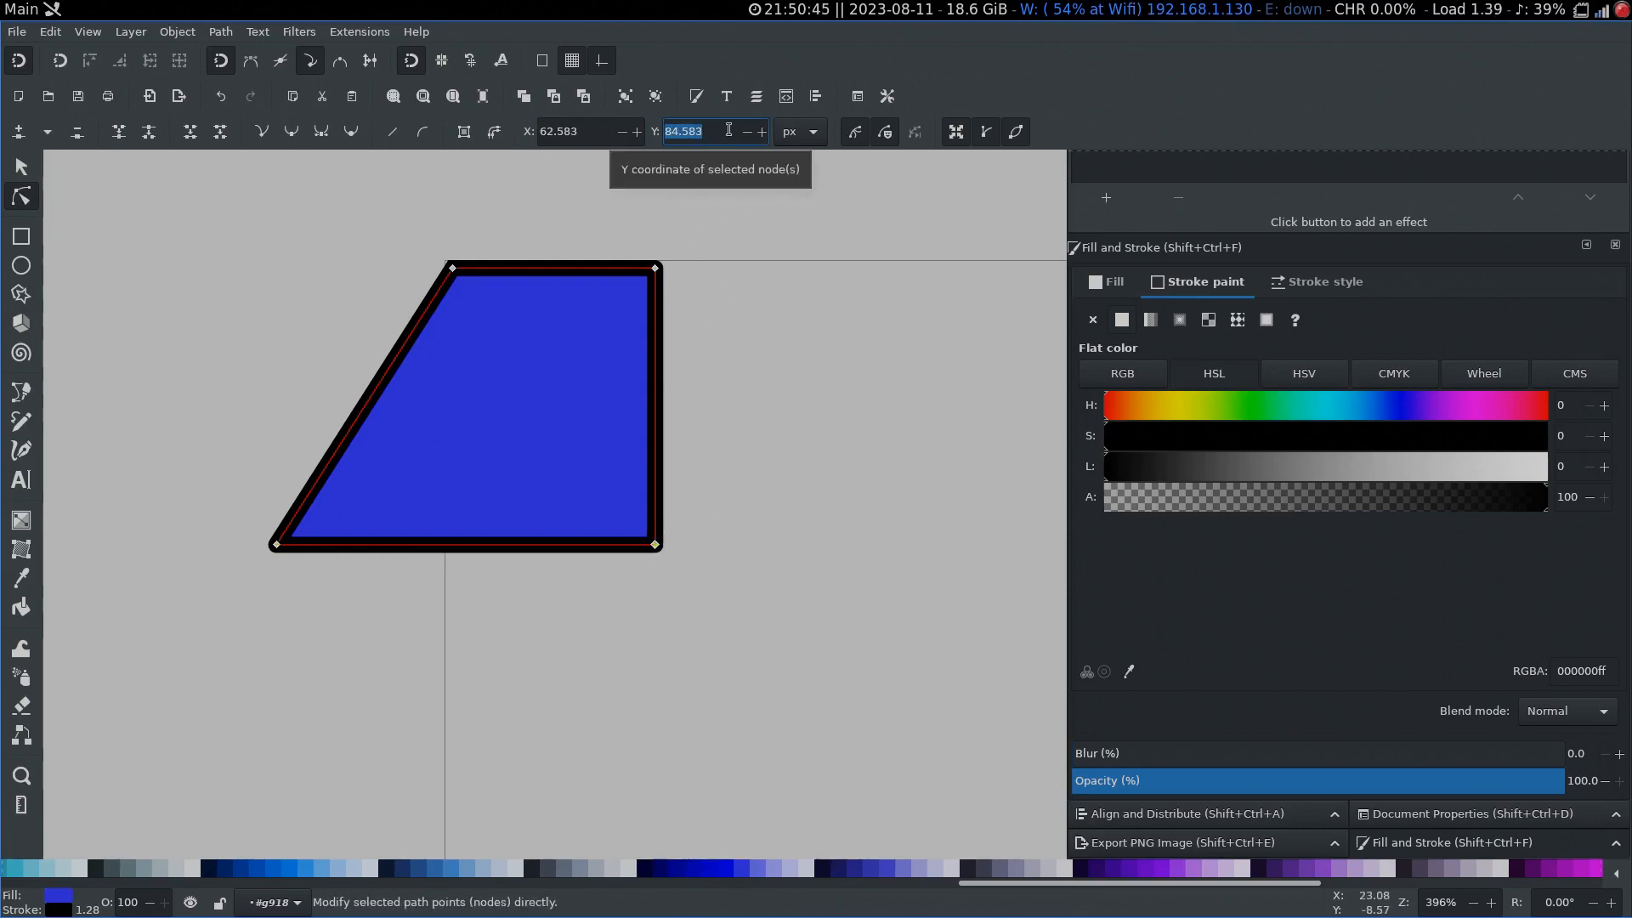
text(180)
key(Return)
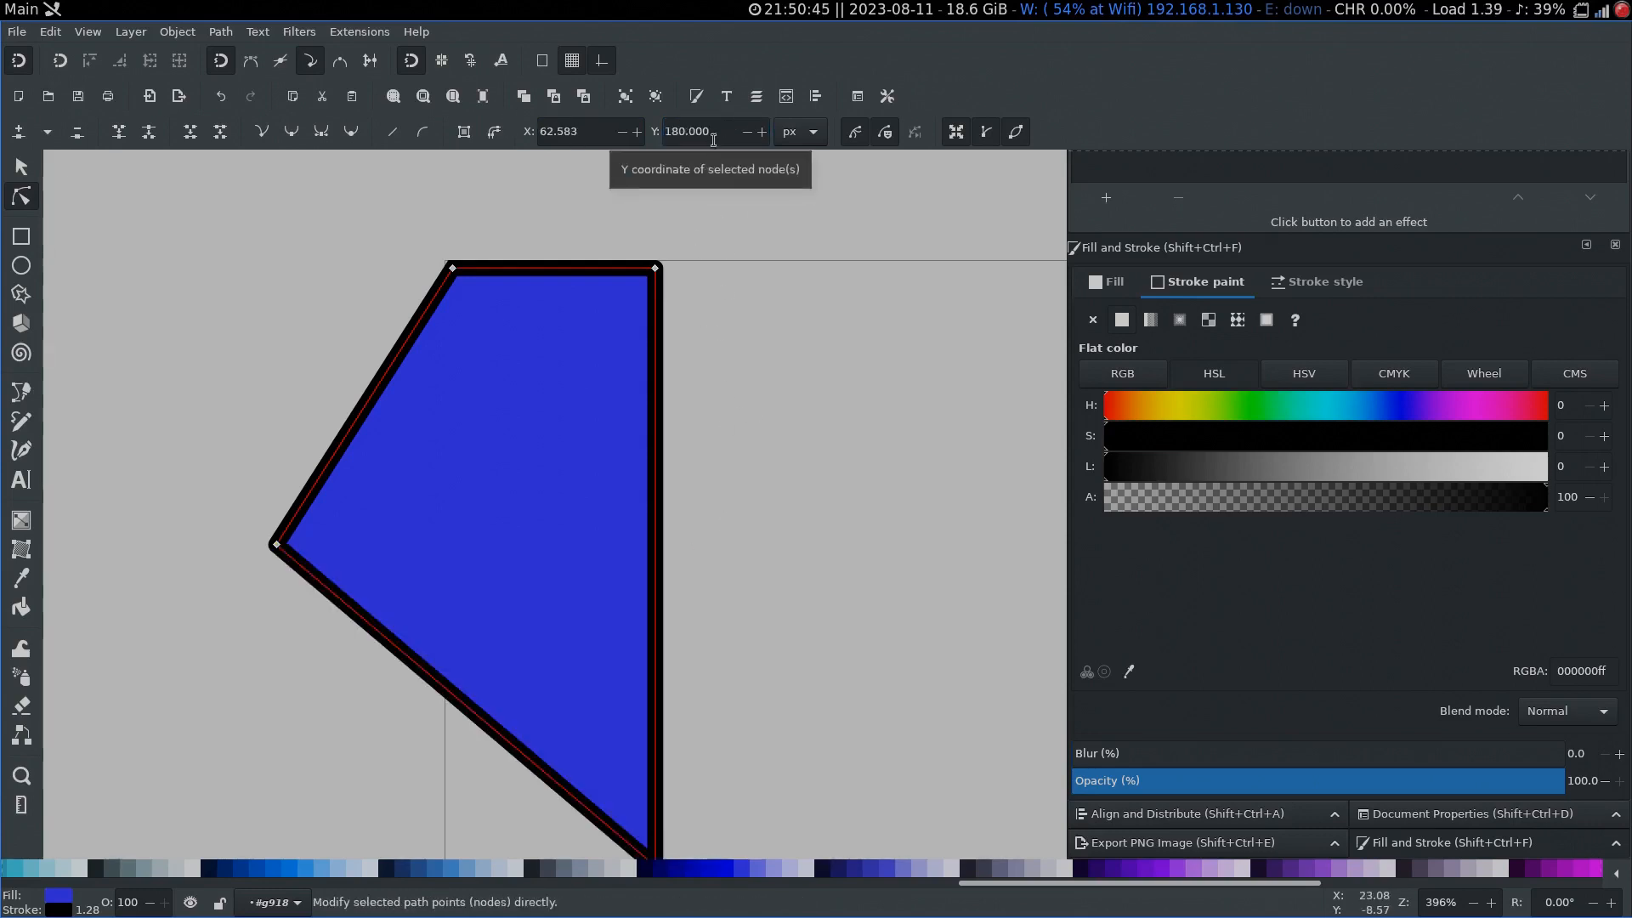
Step: Apply the Mirror symmetry path effect to the shape, with Fuse paths enabled
key(s)
click(220, 32)
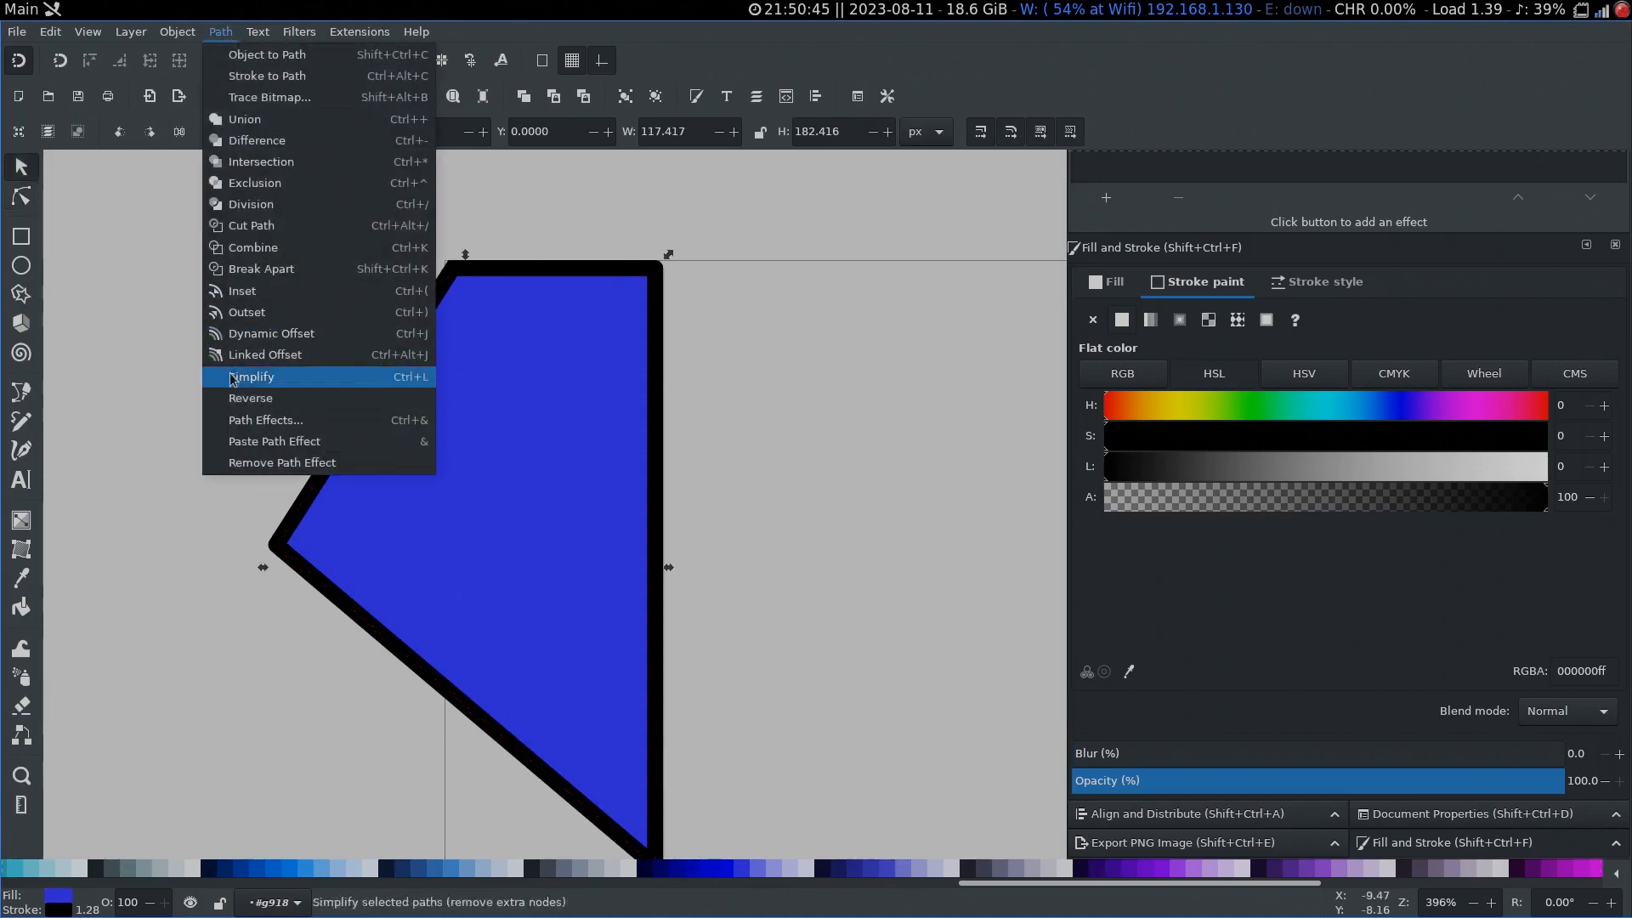
click(248, 423)
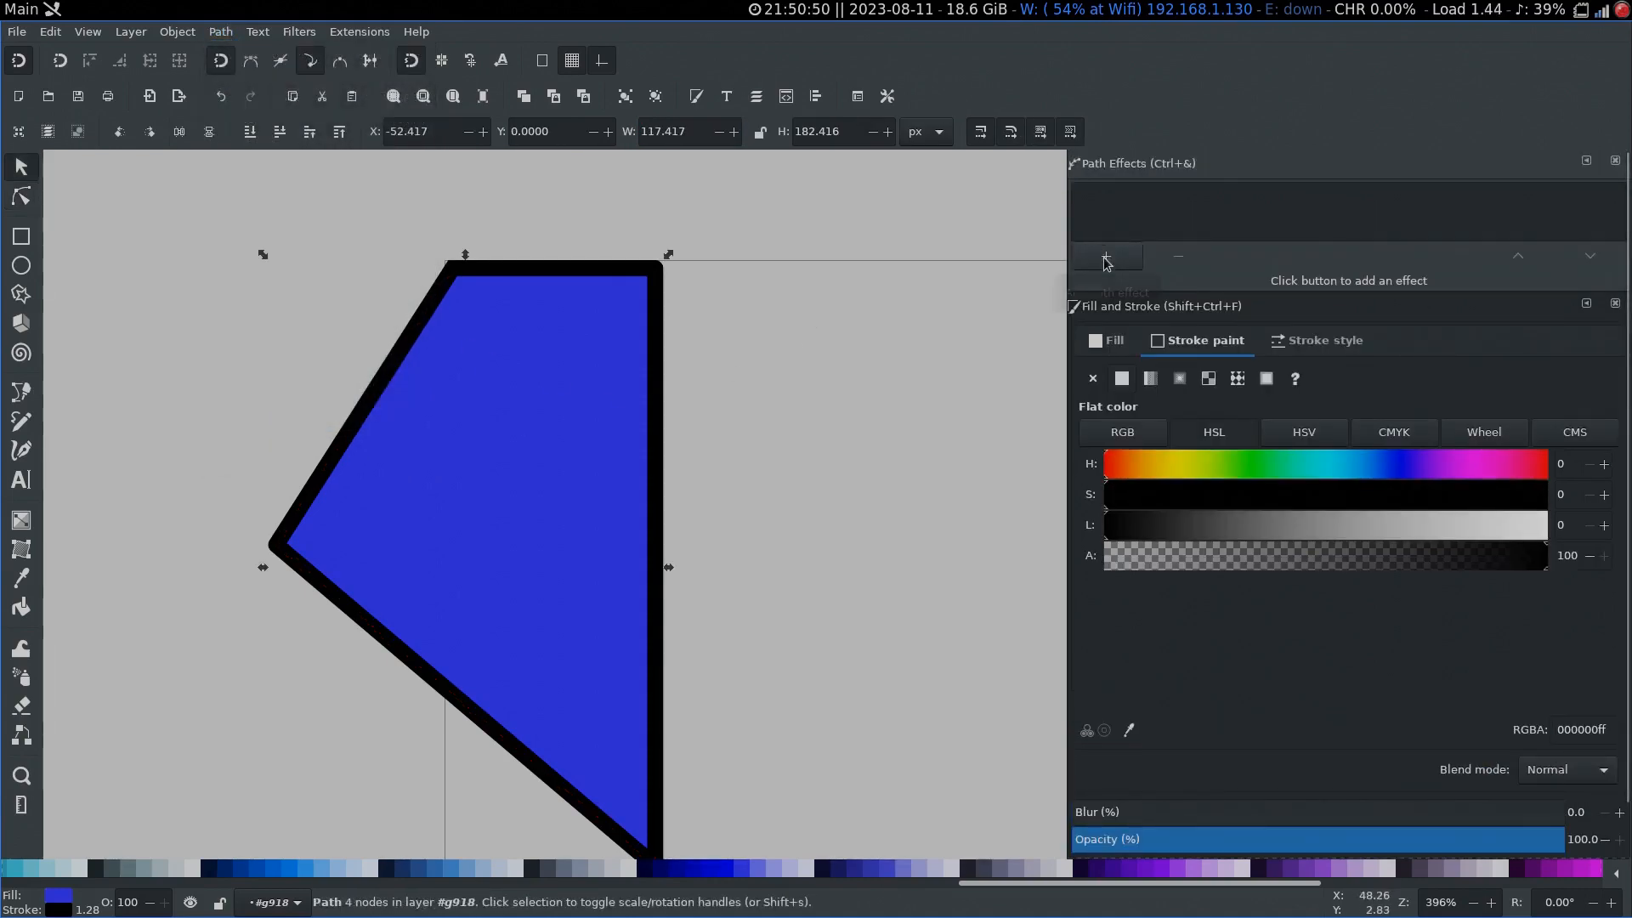
click(1105, 258)
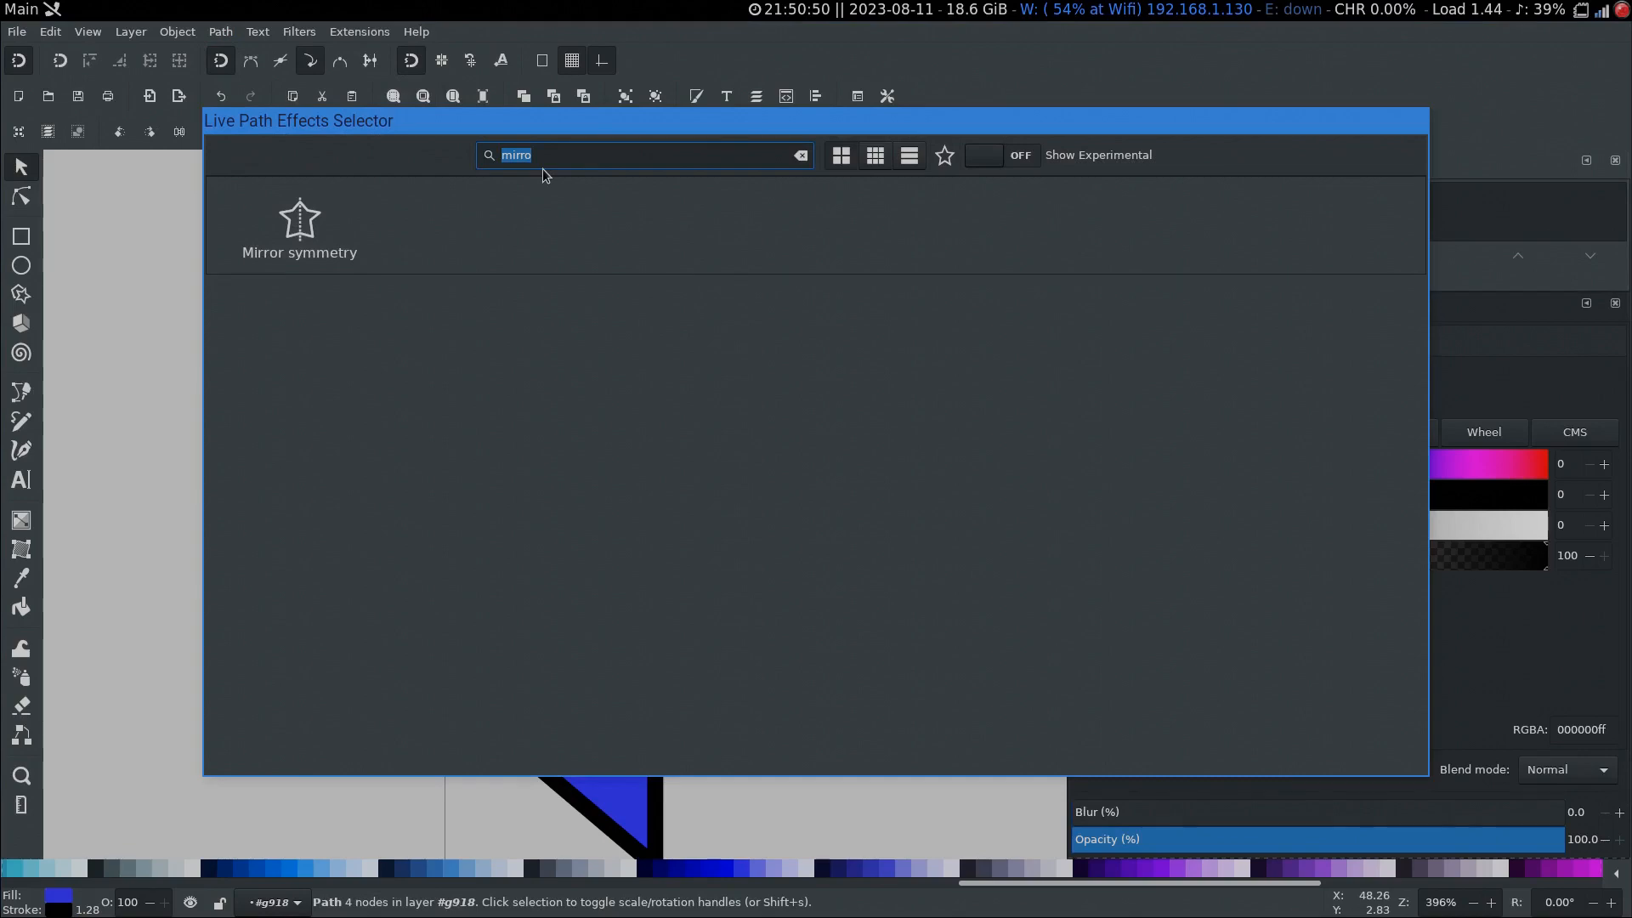
text(mi)
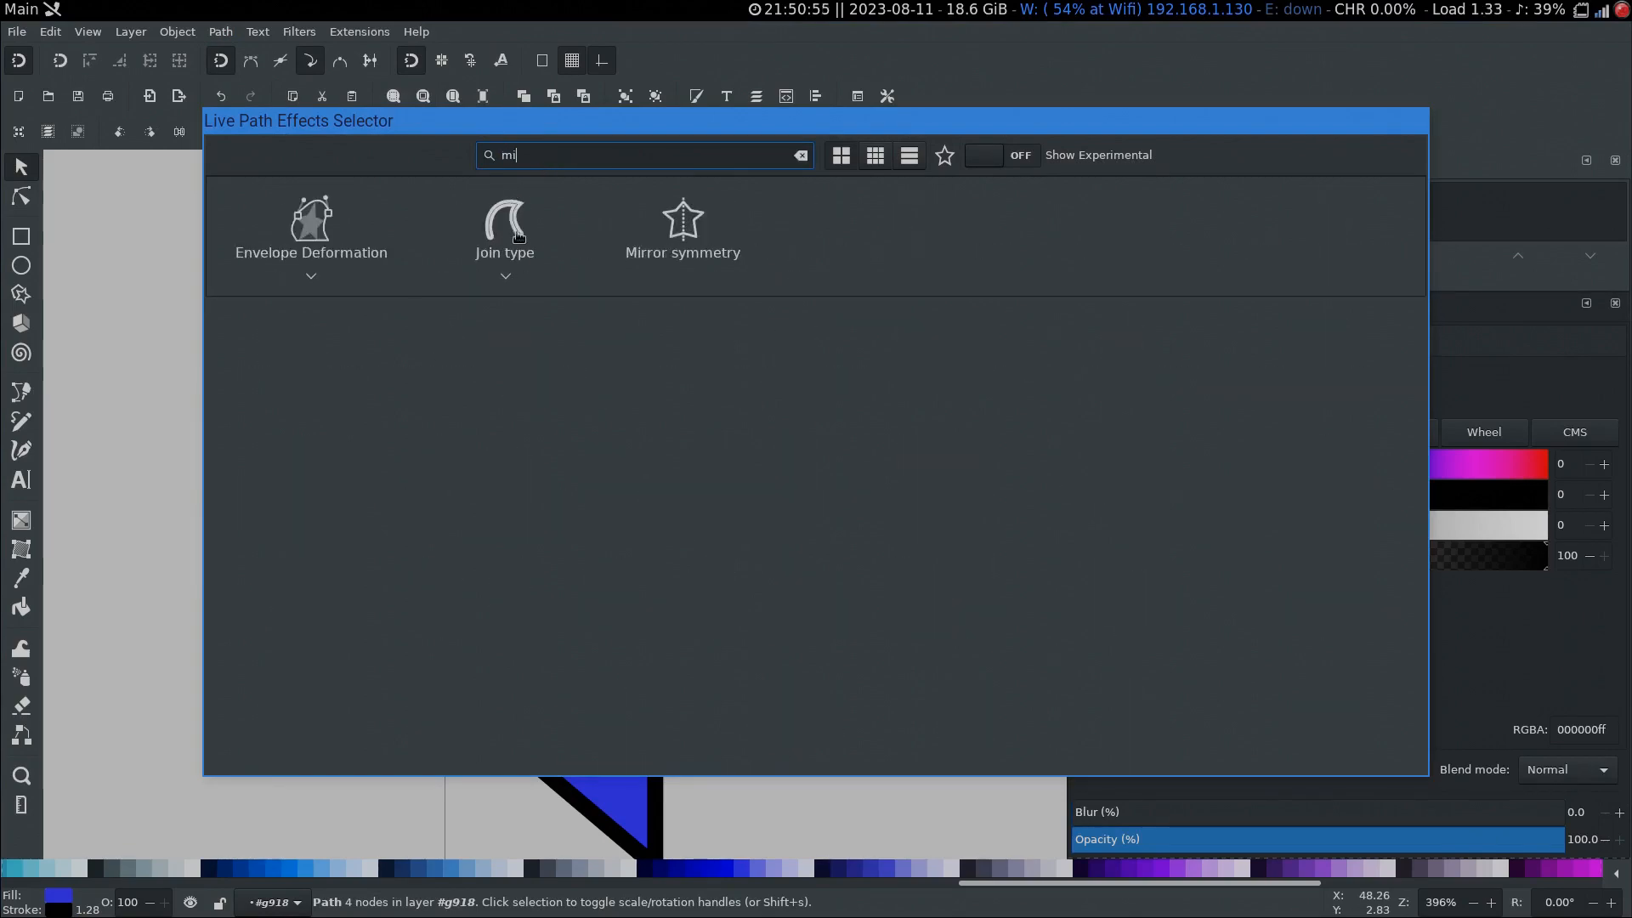
text(rro)
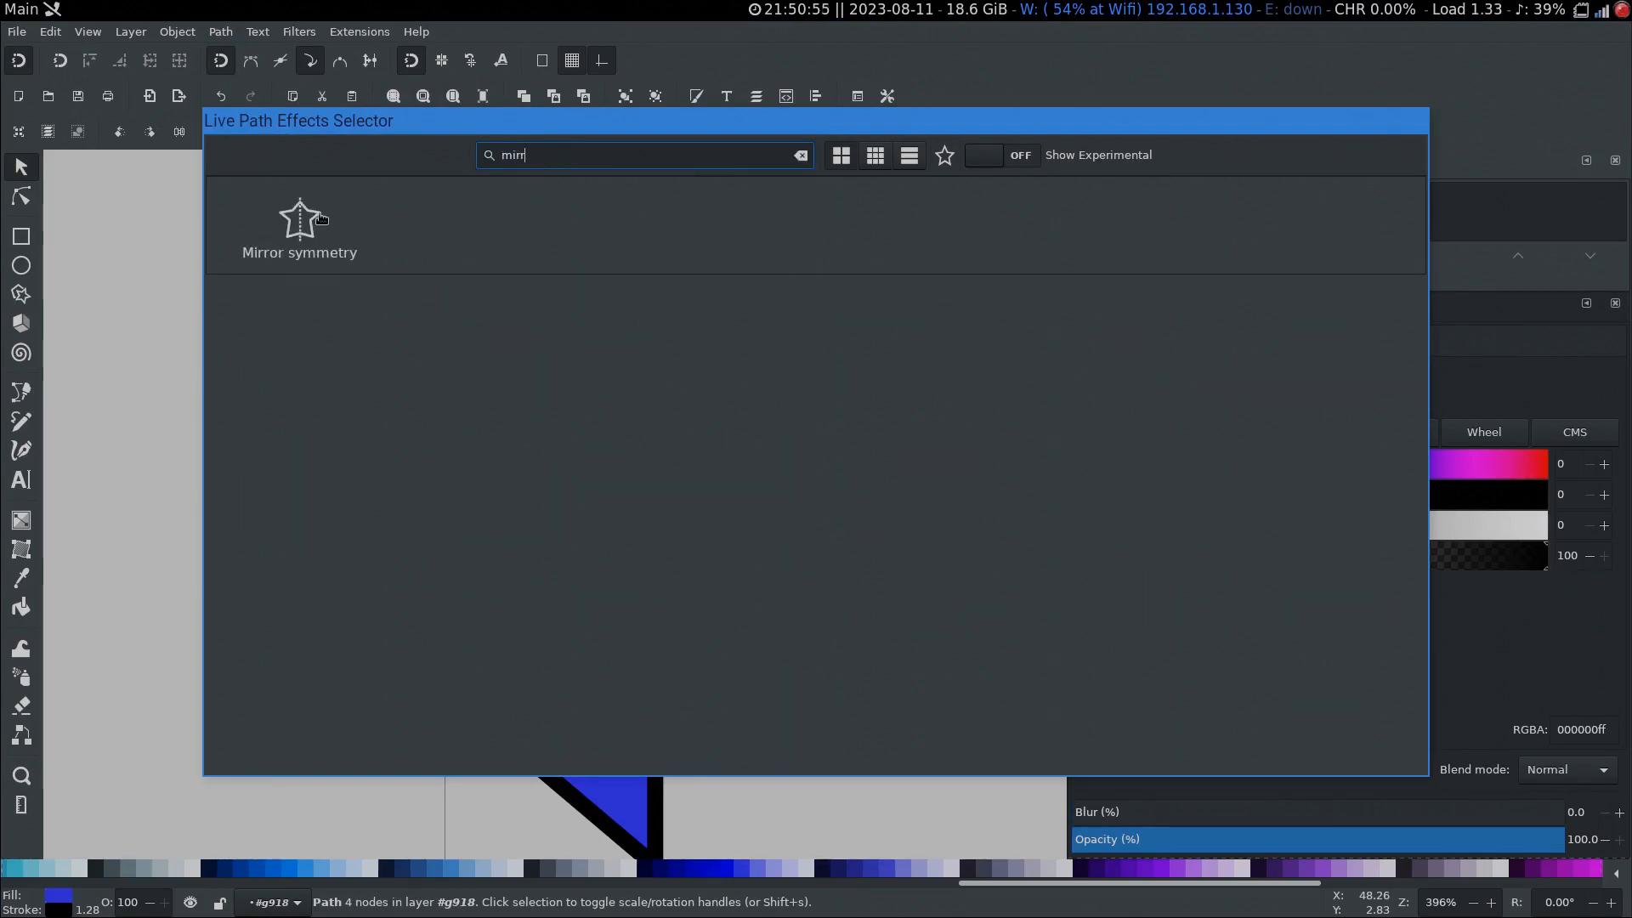
click(320, 220)
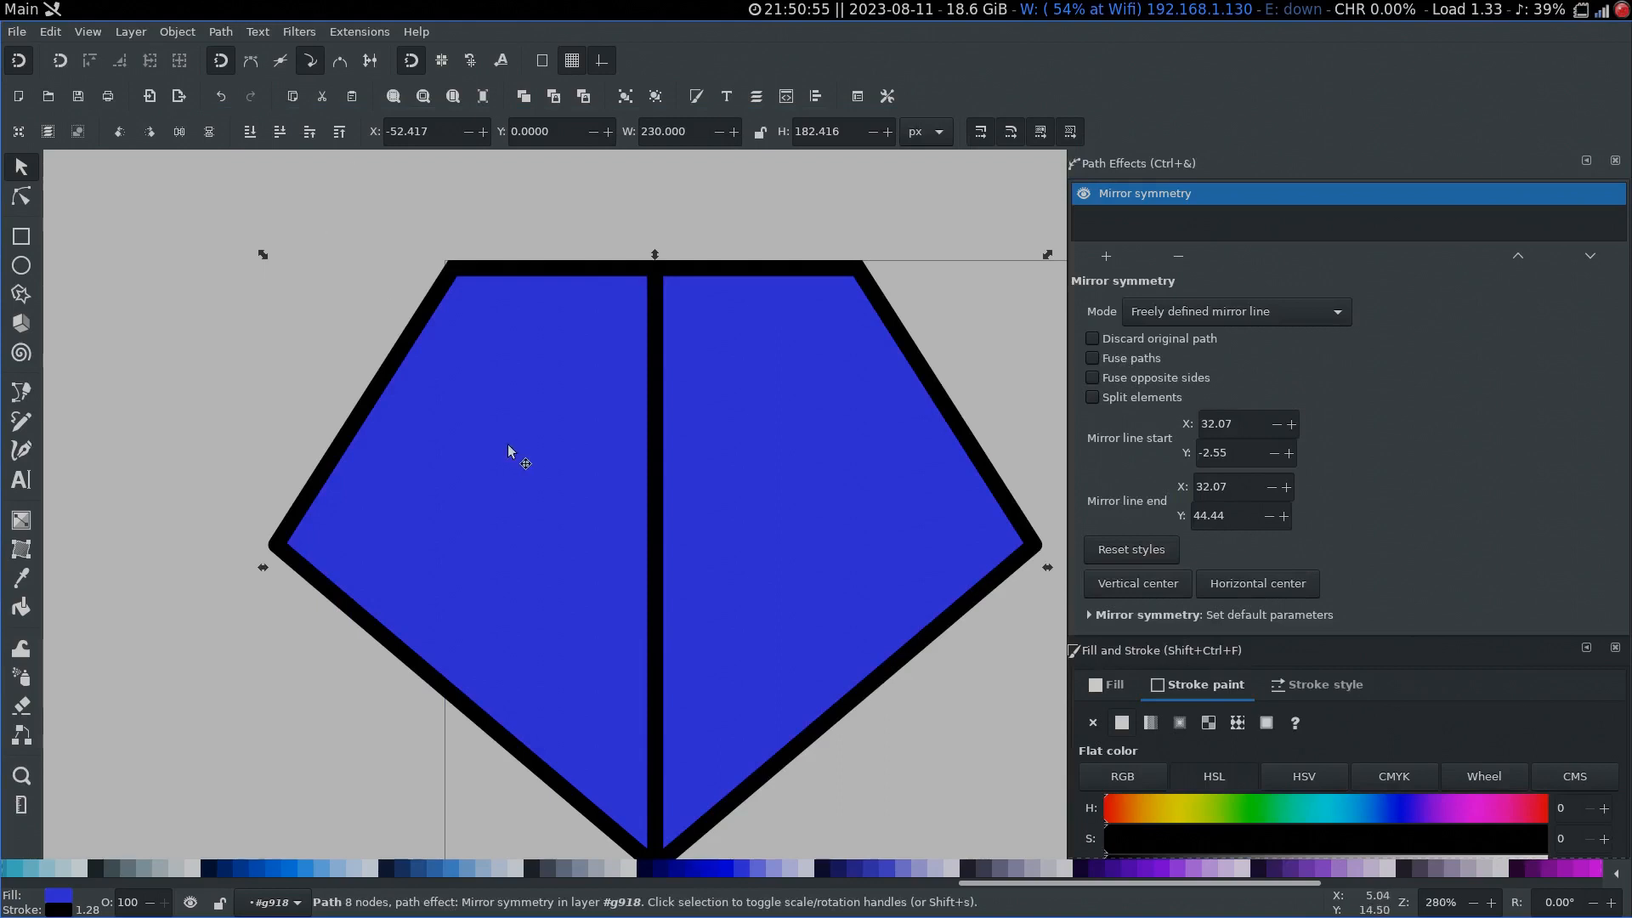
scroll(507, 443, down, 1)
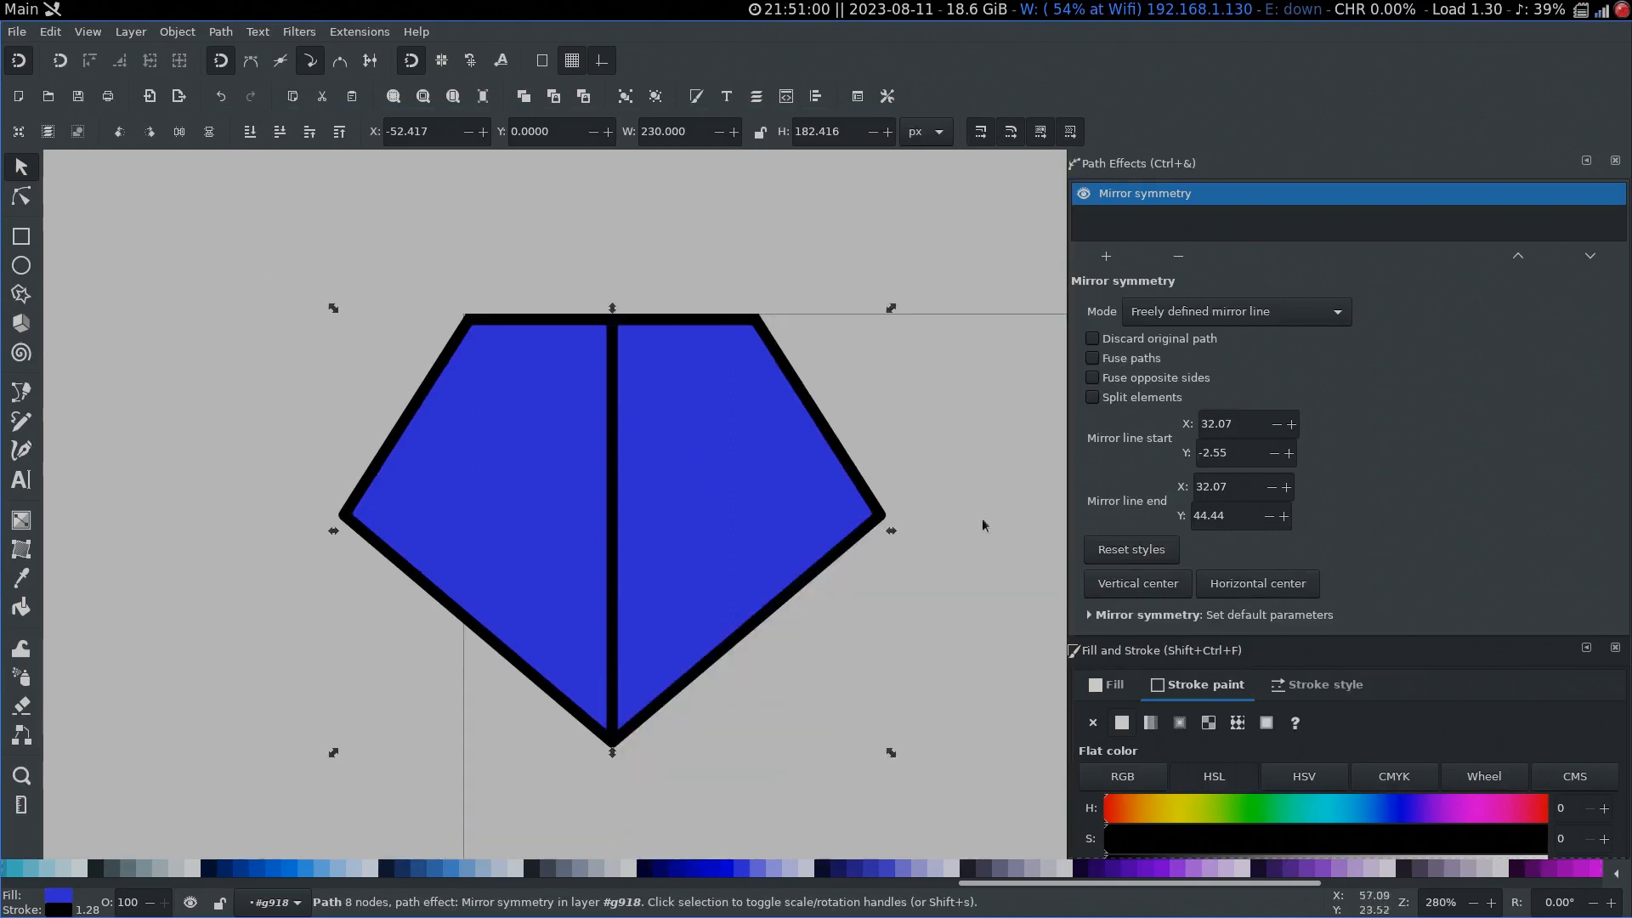
click(1092, 359)
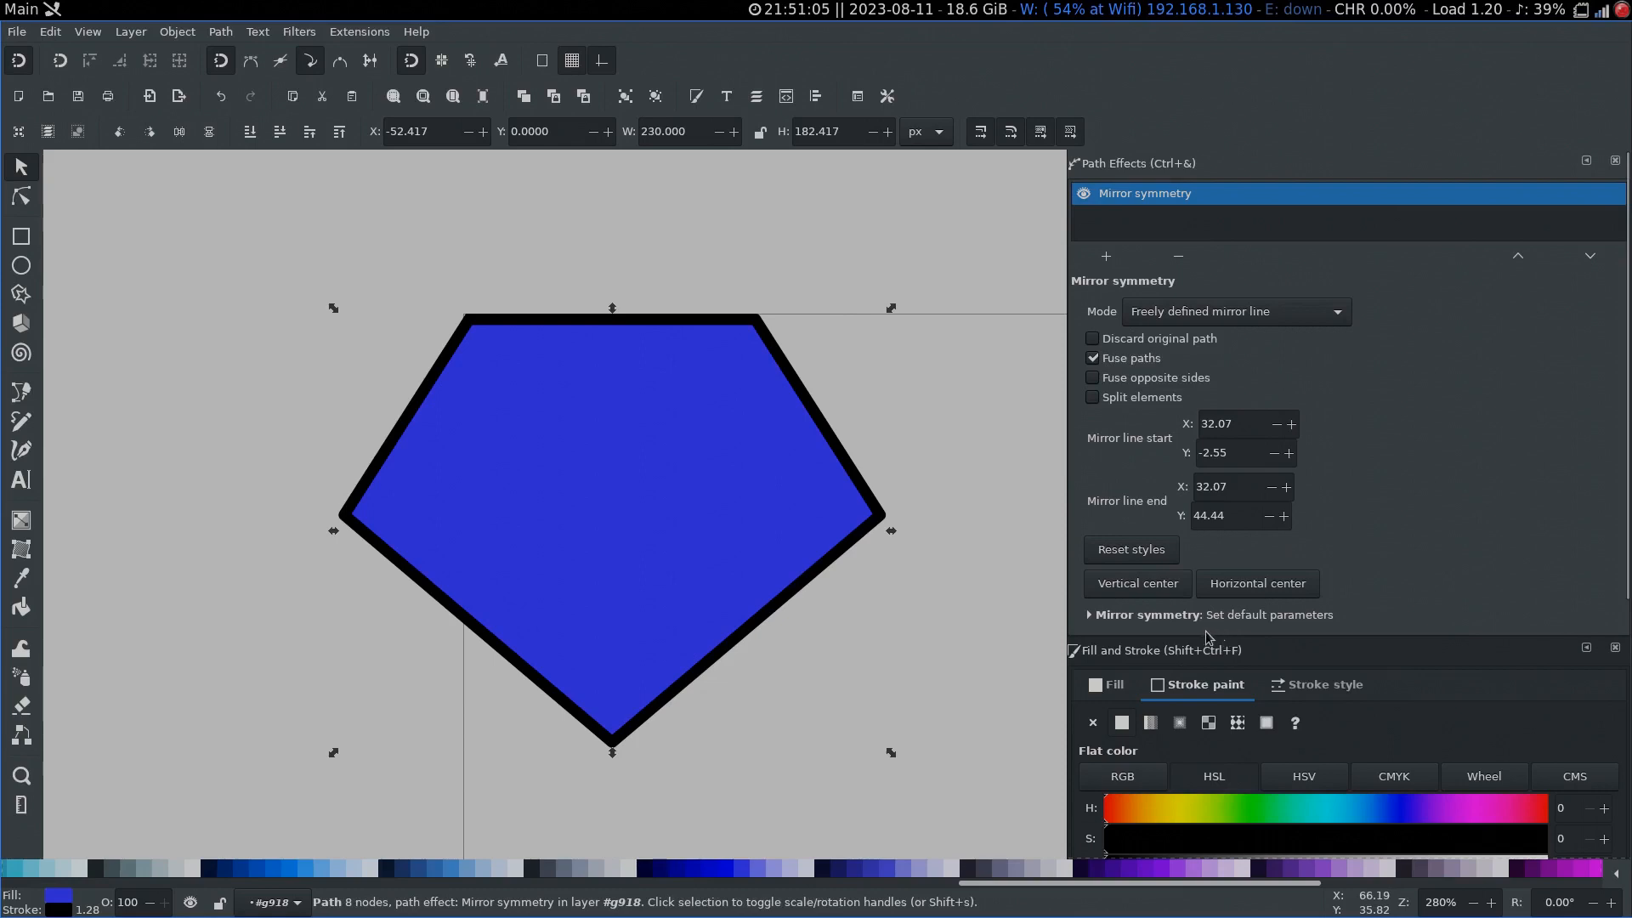
scroll(1127, 600, down, 5)
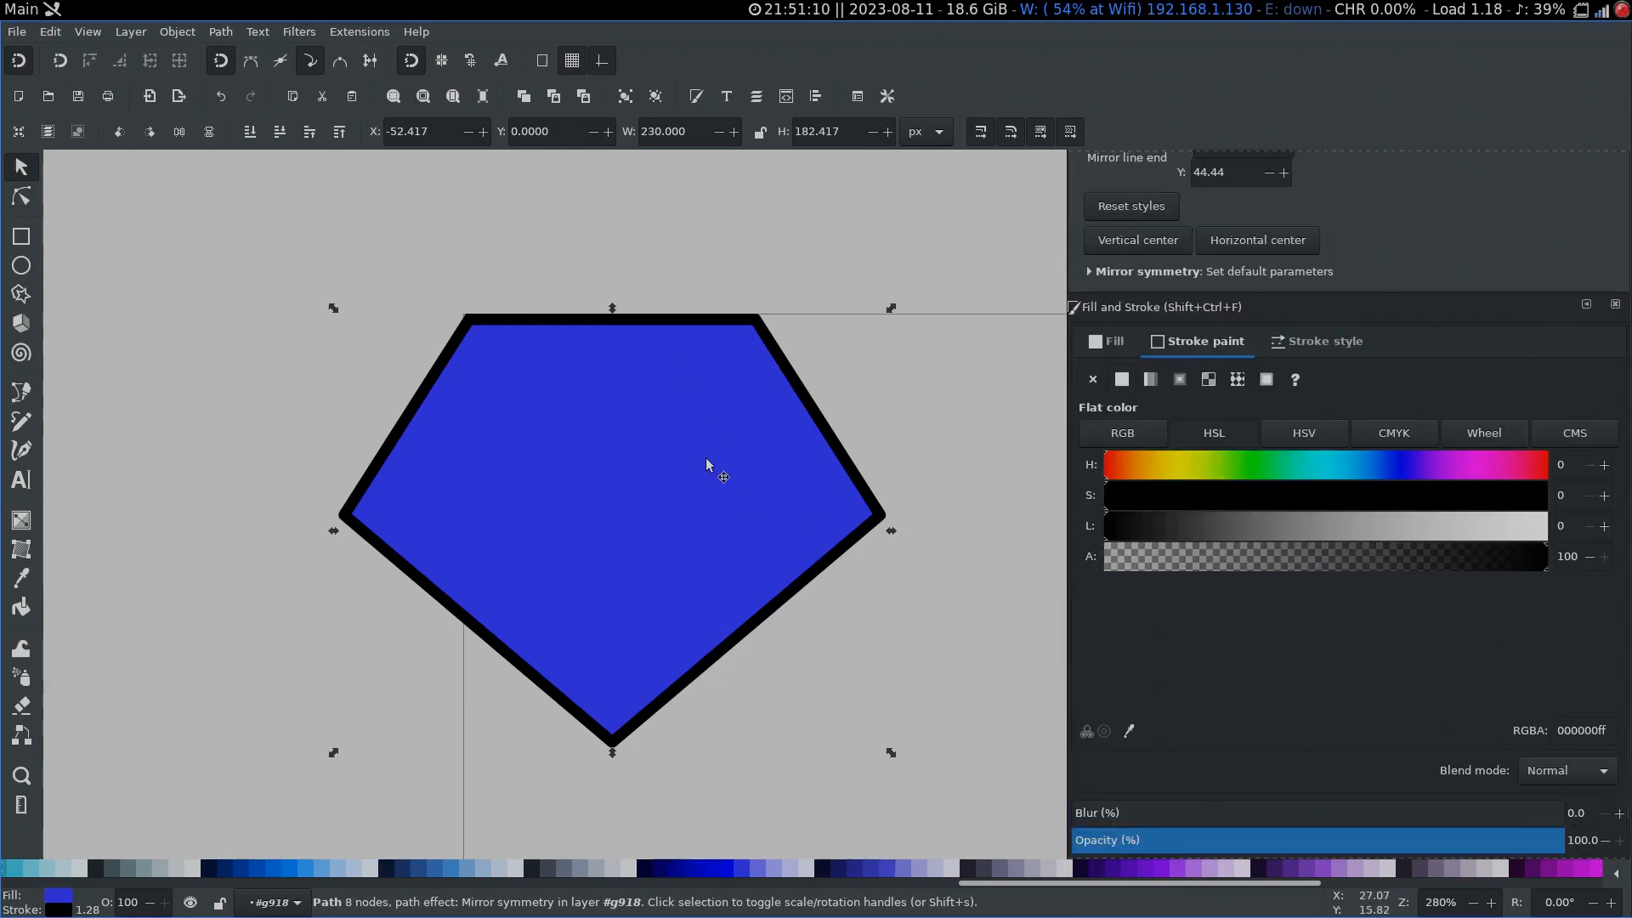
Step: Duplicate the mirrored gem shape in place, undoing any accidental move of the copy
key(ctrl+d)
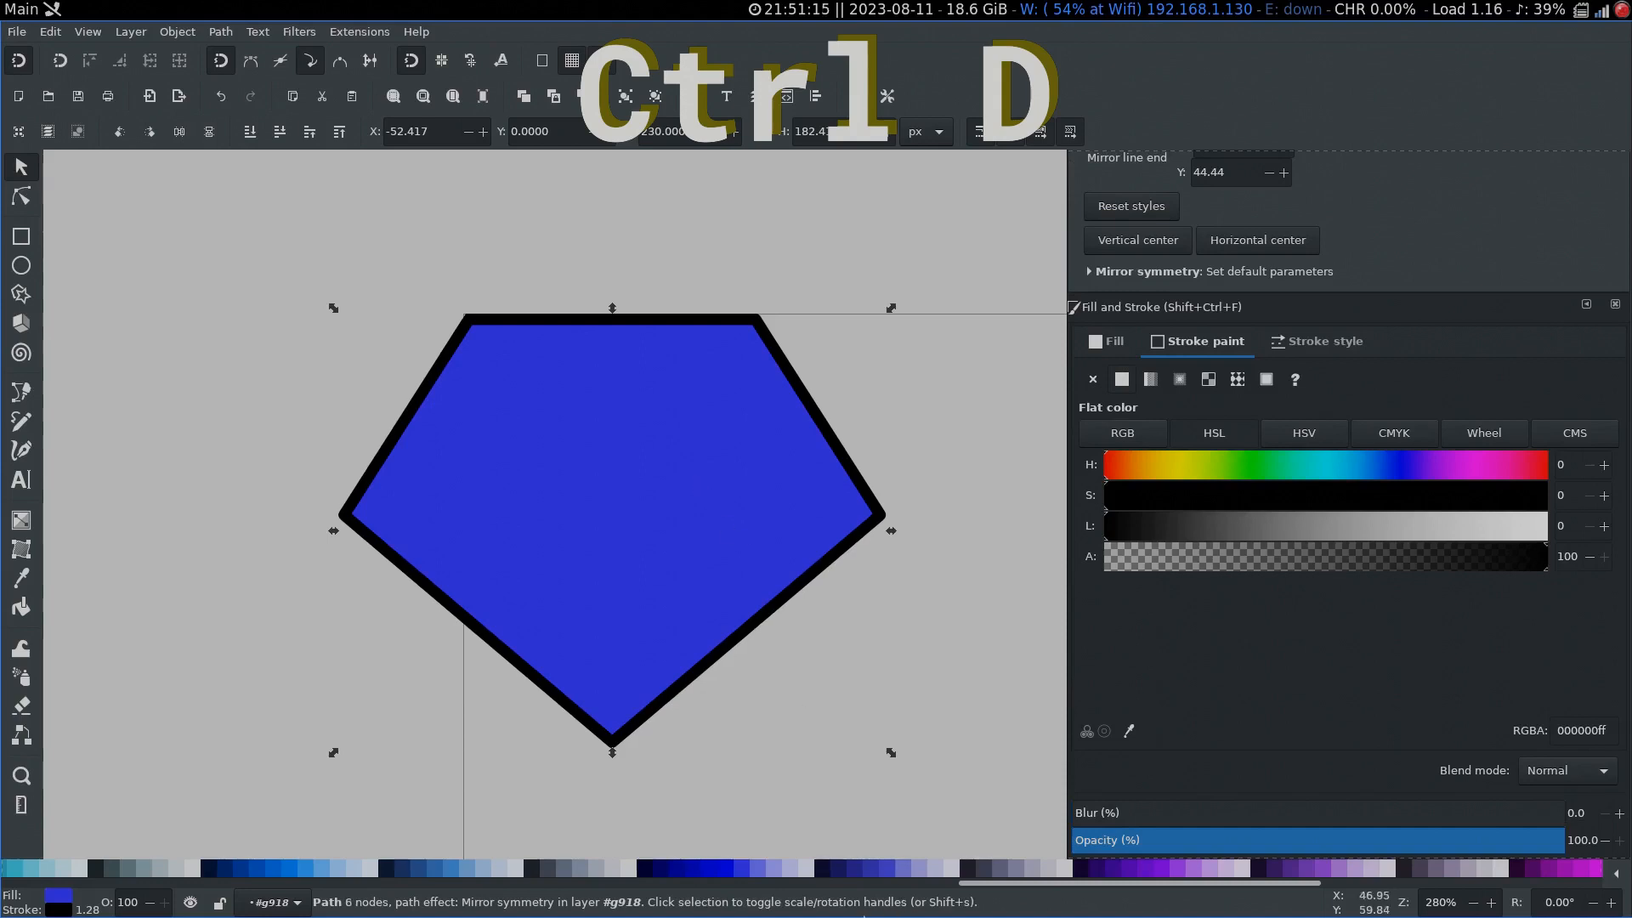
drag(741, 548, 1054, 568)
key(ctrl+z)
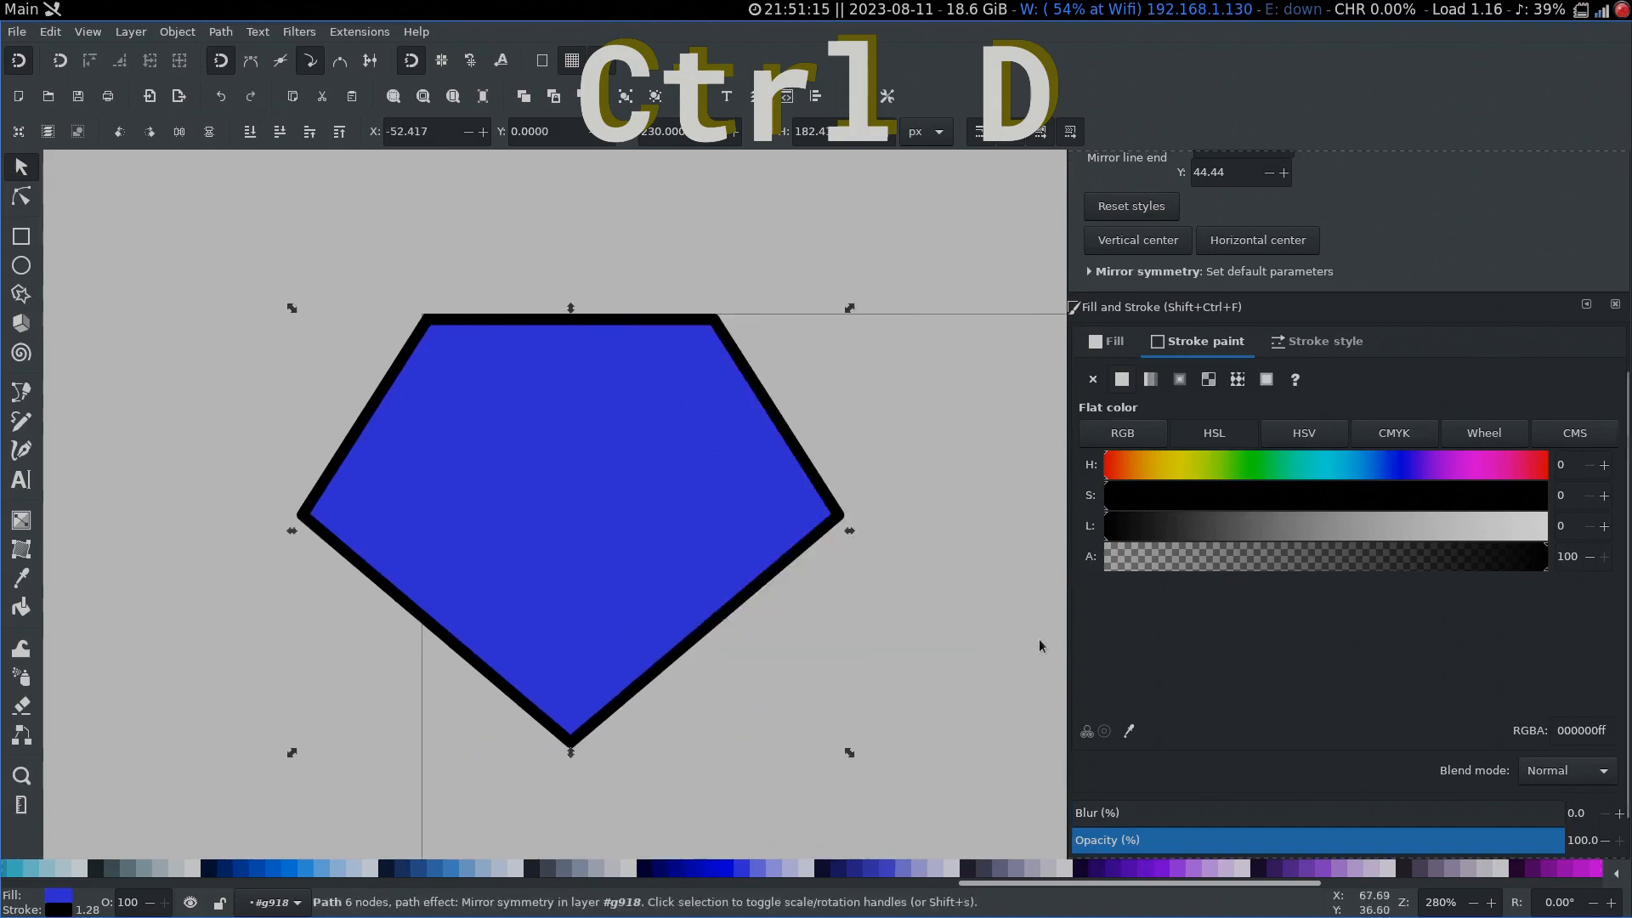
Step: Remove the duplicate's stroke and fill it with purple, then deselect it
click(1093, 383)
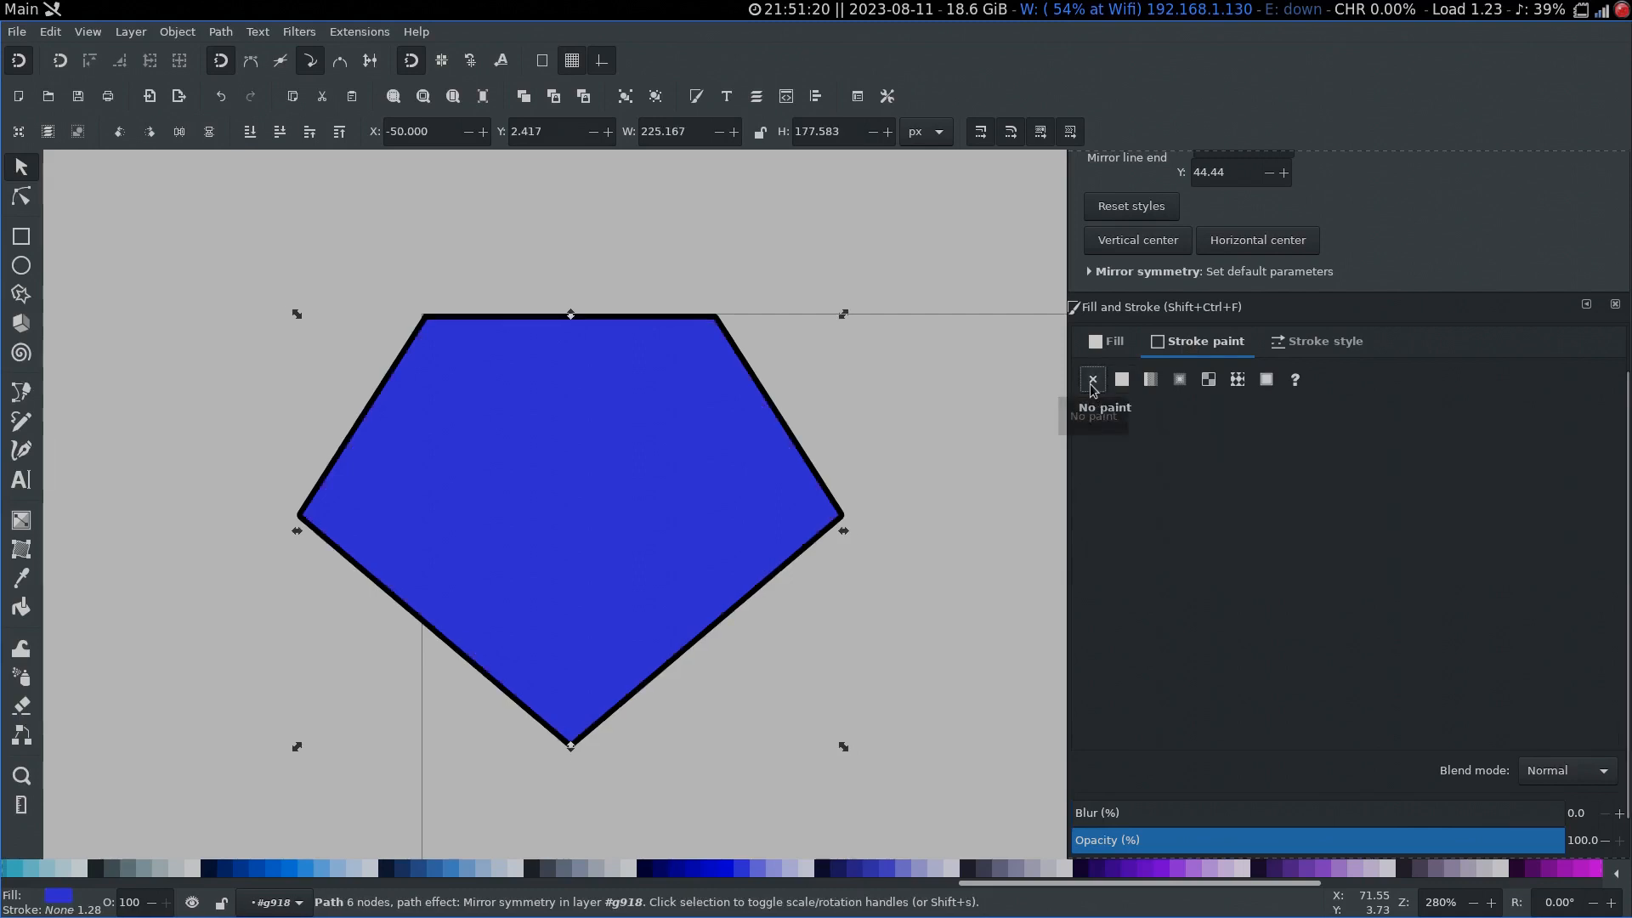
click(1172, 871)
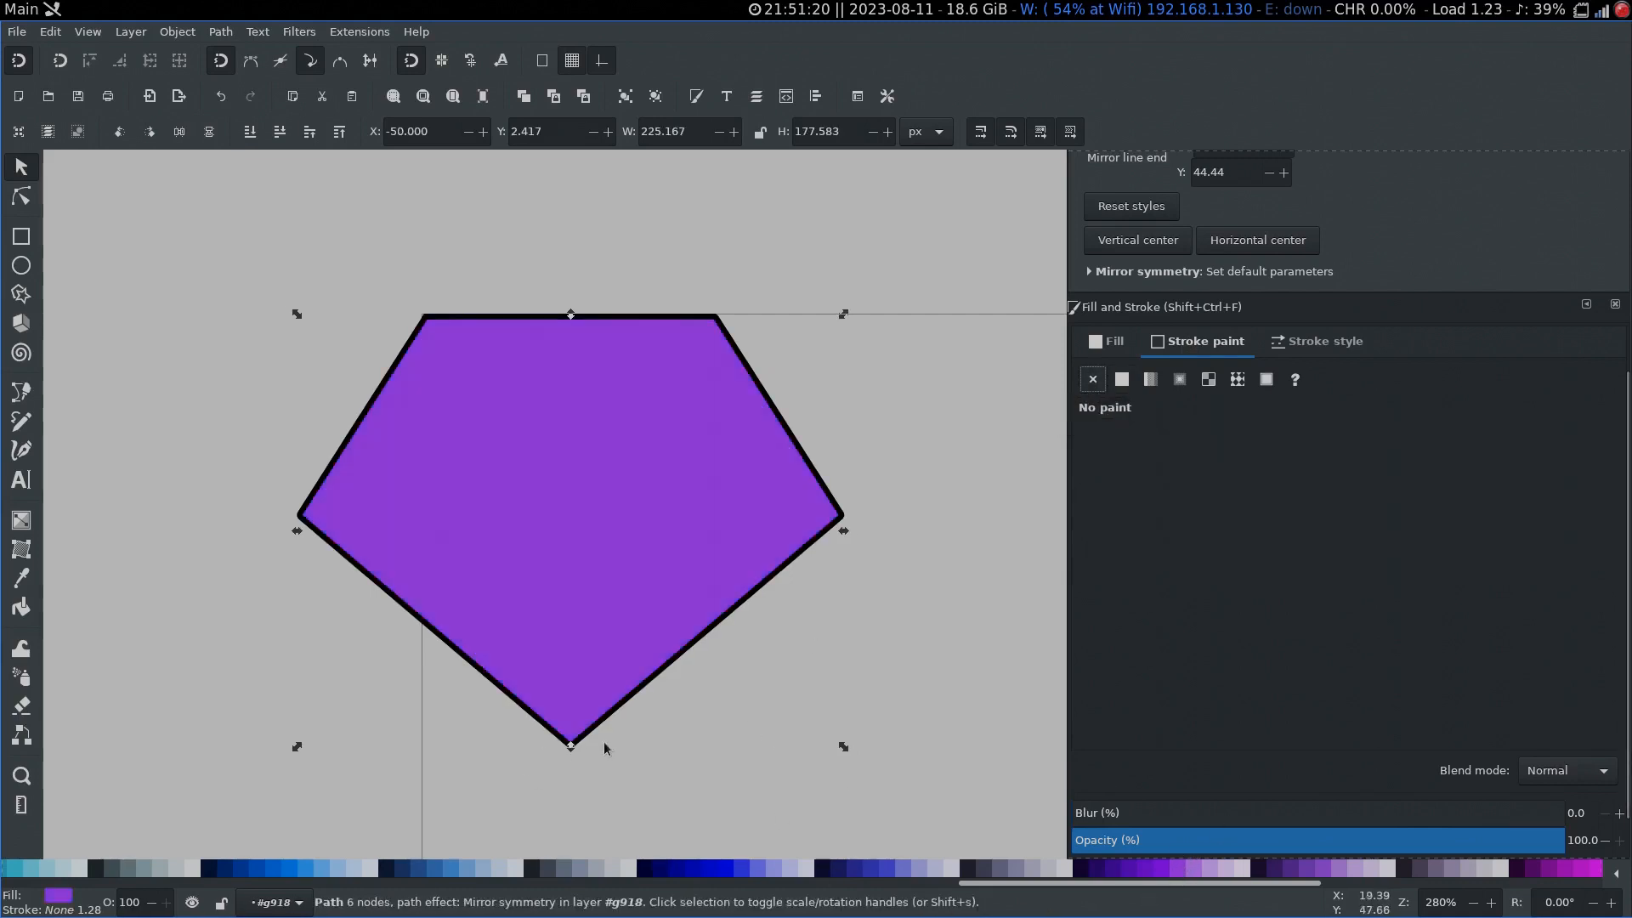
scroll(606, 748, down, 2)
click(635, 768)
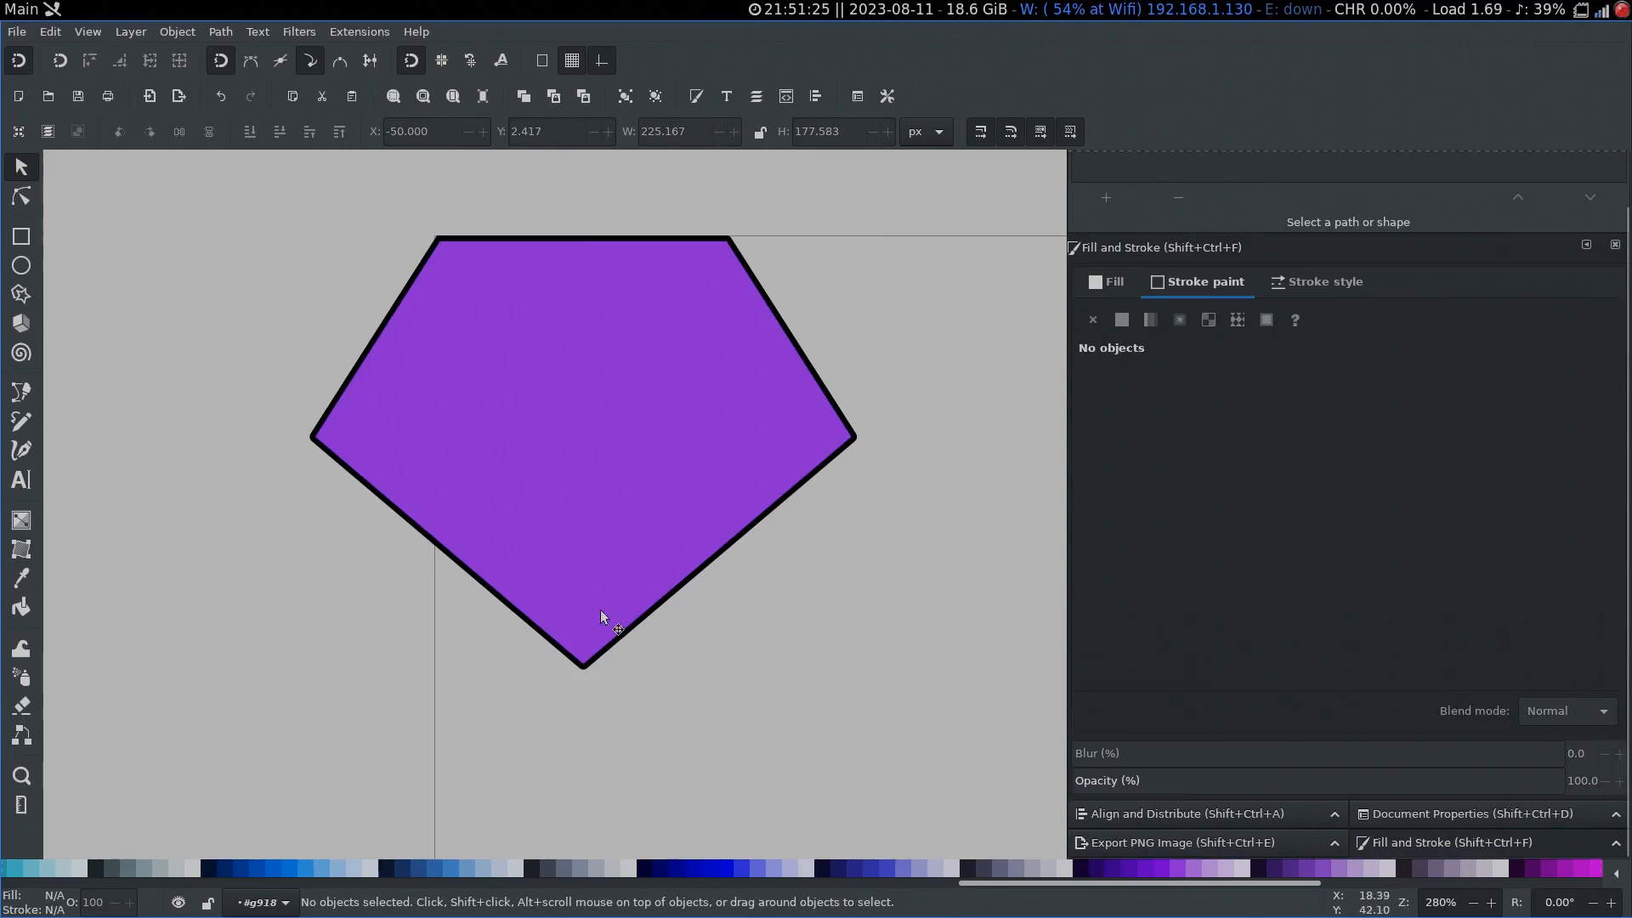
Step: Move the purple gem horizontally away from the blue gem to about X 313 px, keeping its height, and deselect it
click(692, 579)
key(minus)
drag(467, 628, 816, 523)
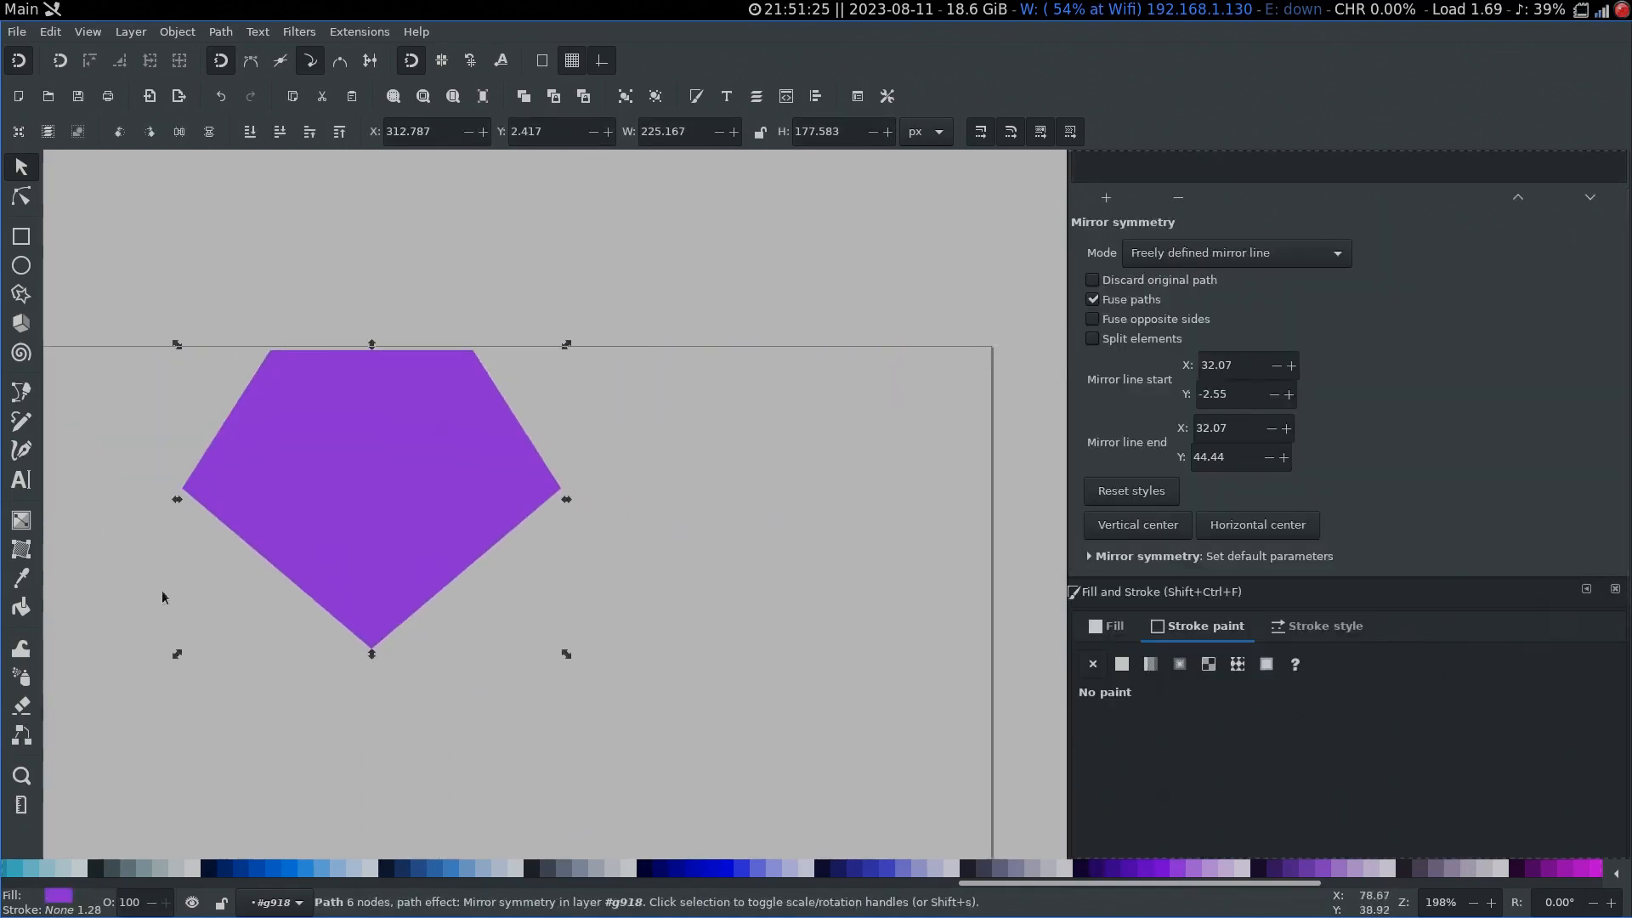
scroll(595, 552, left, 4)
scroll(677, 539, up, 3)
scroll(688, 536, down, 2)
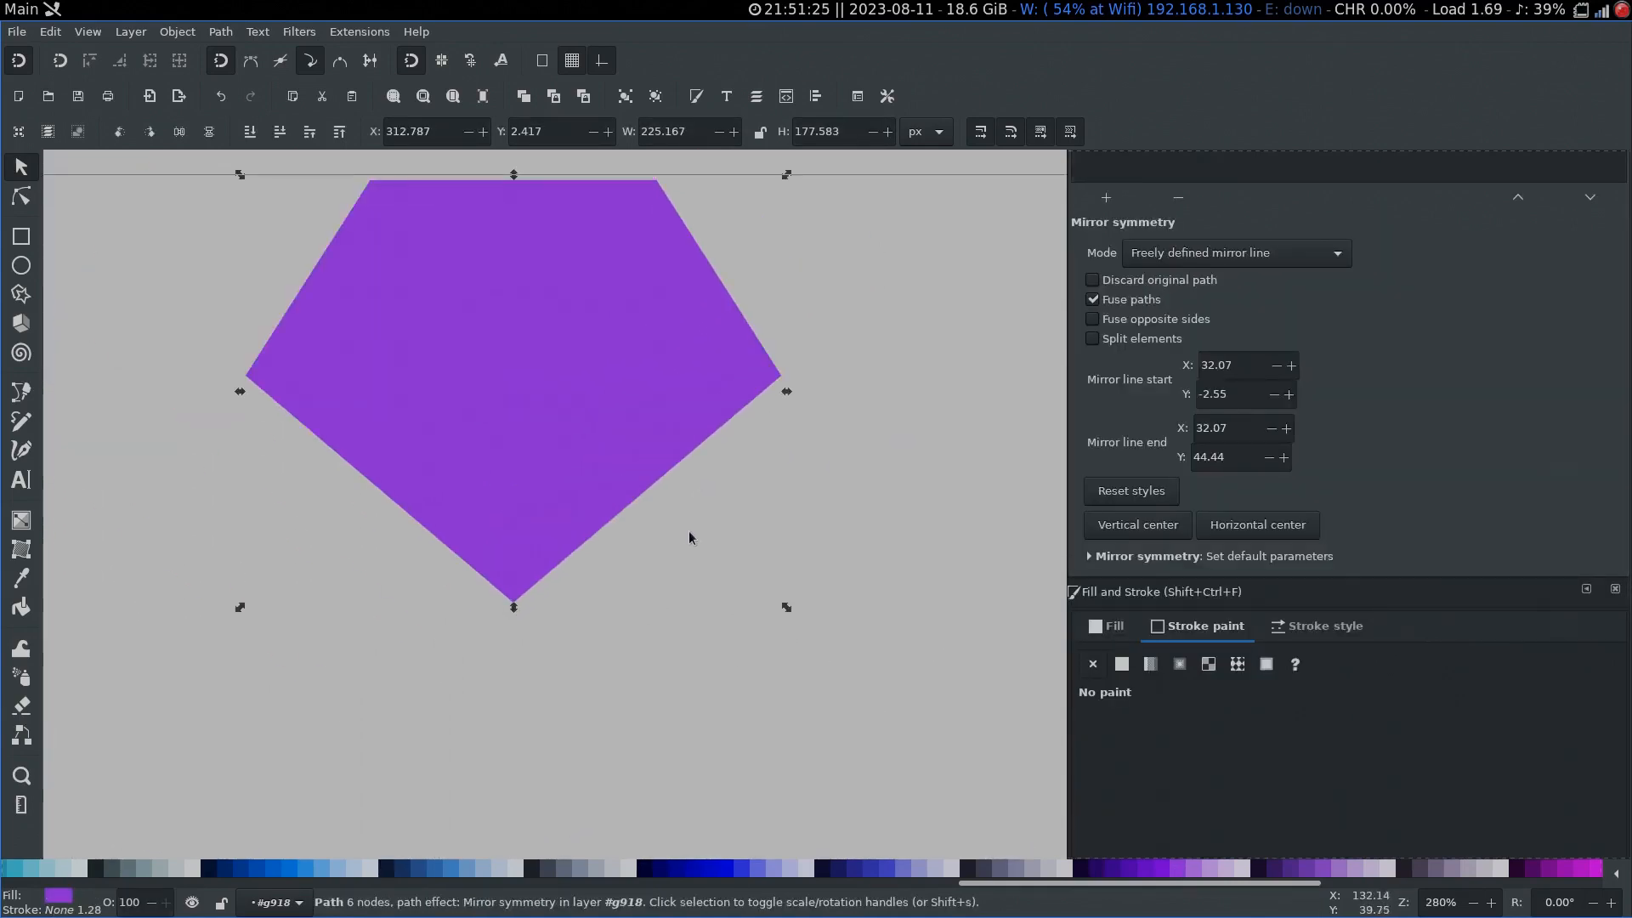
drag(688, 537, 778, 580)
click(599, 751)
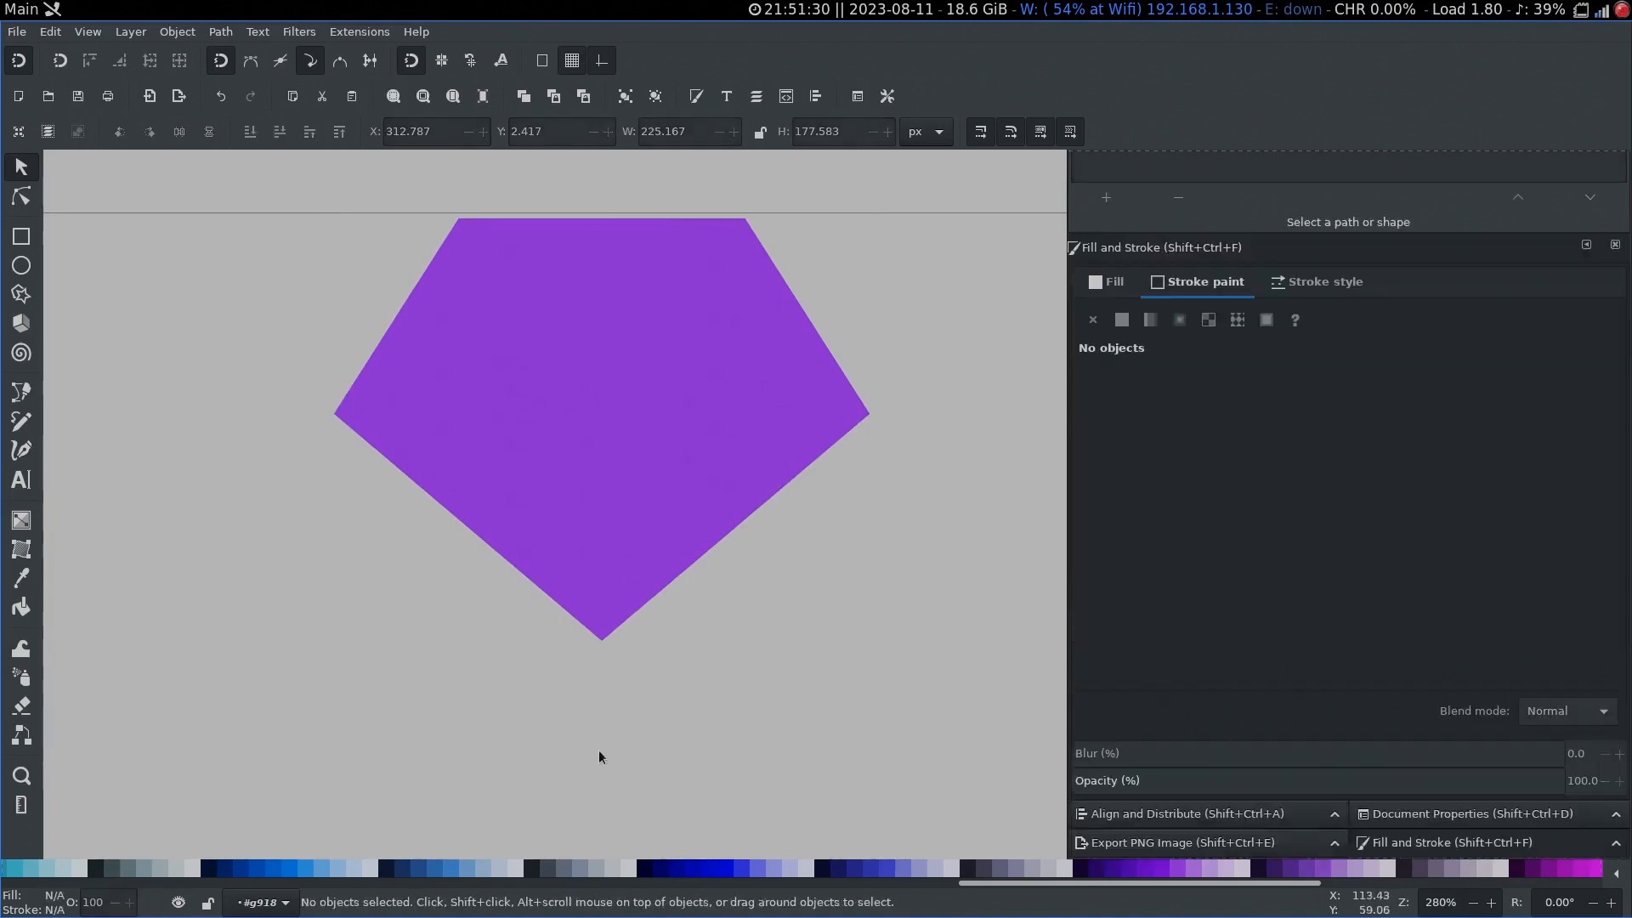
Step: Draw a closed four-sided path about 351 by 194 px around the purple gem, with its upper edge crossing the gem's upper part
key(b)
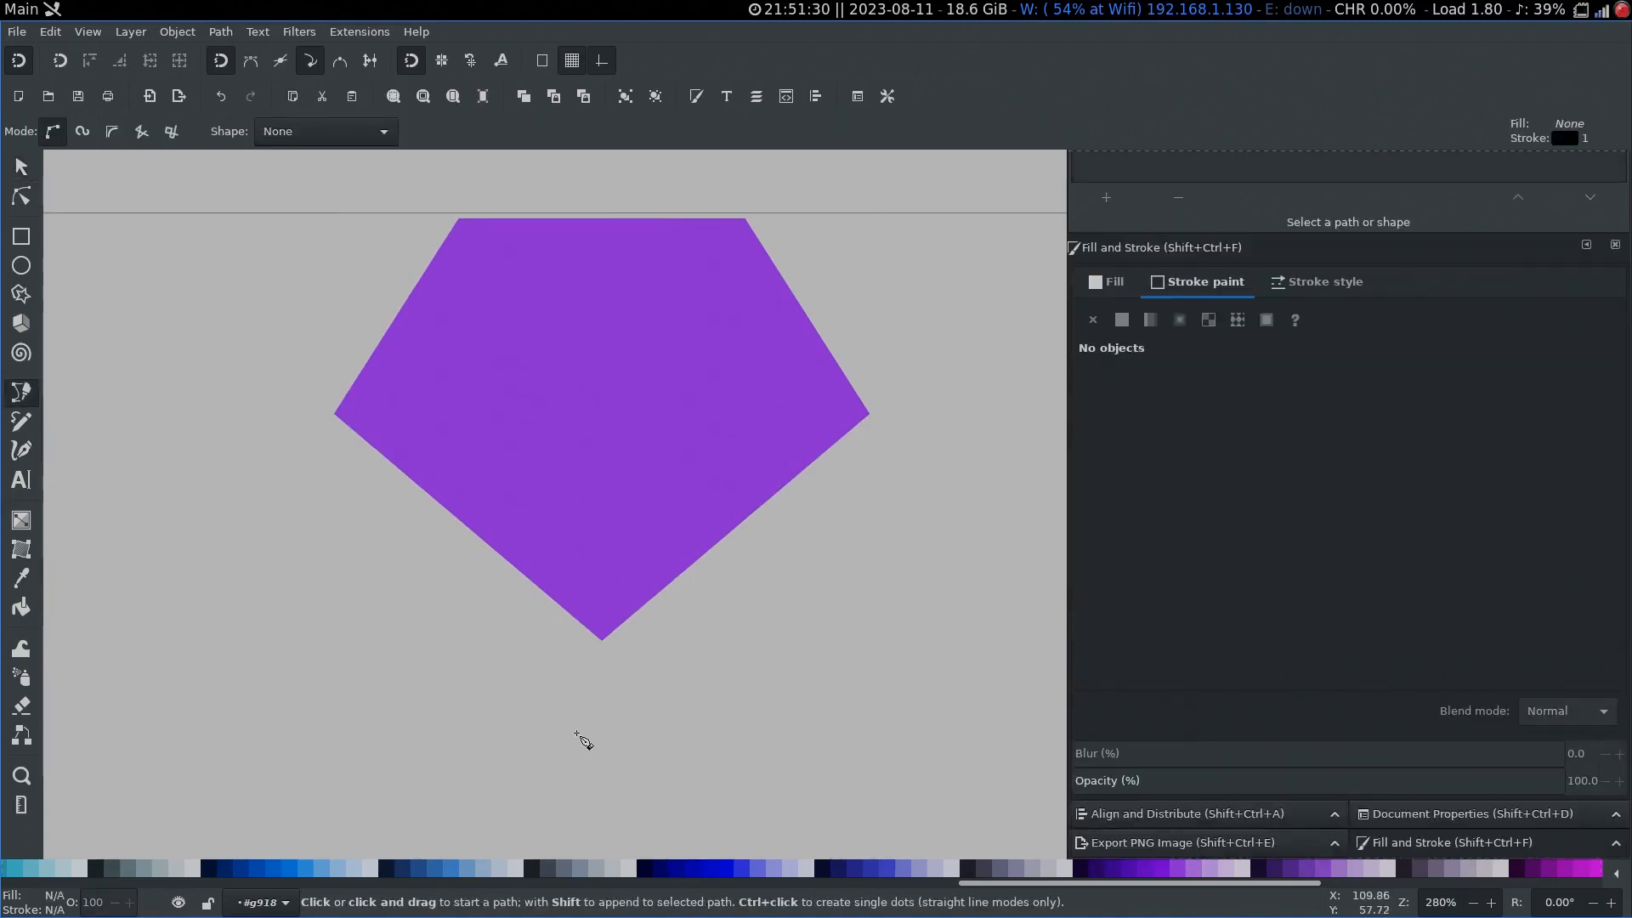
click(508, 754)
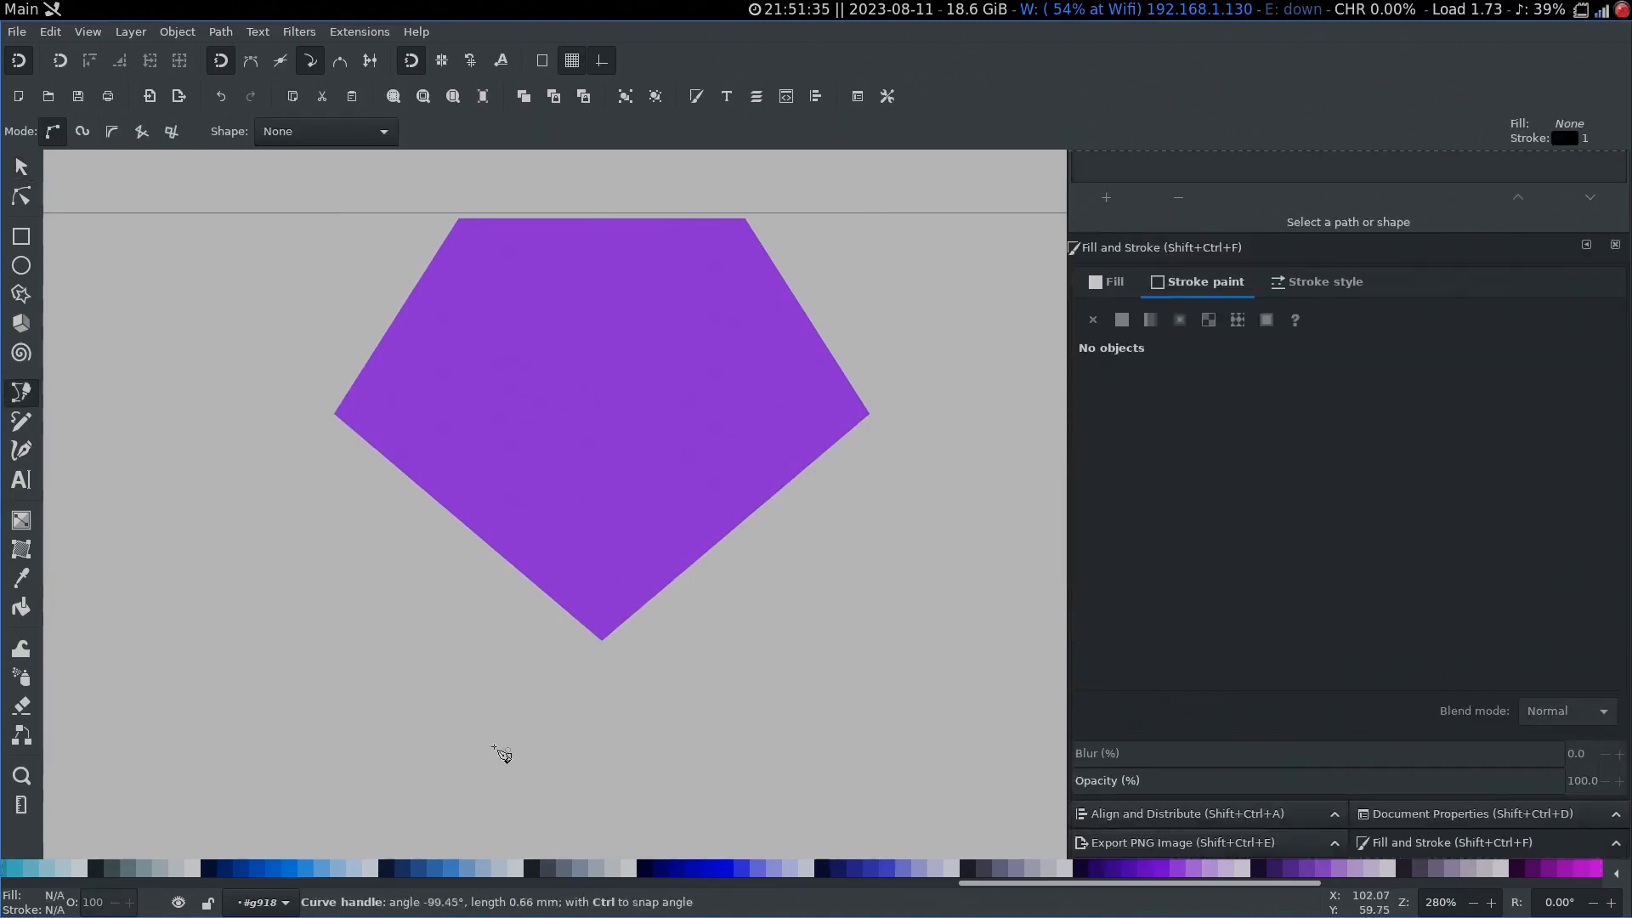
click(181, 309)
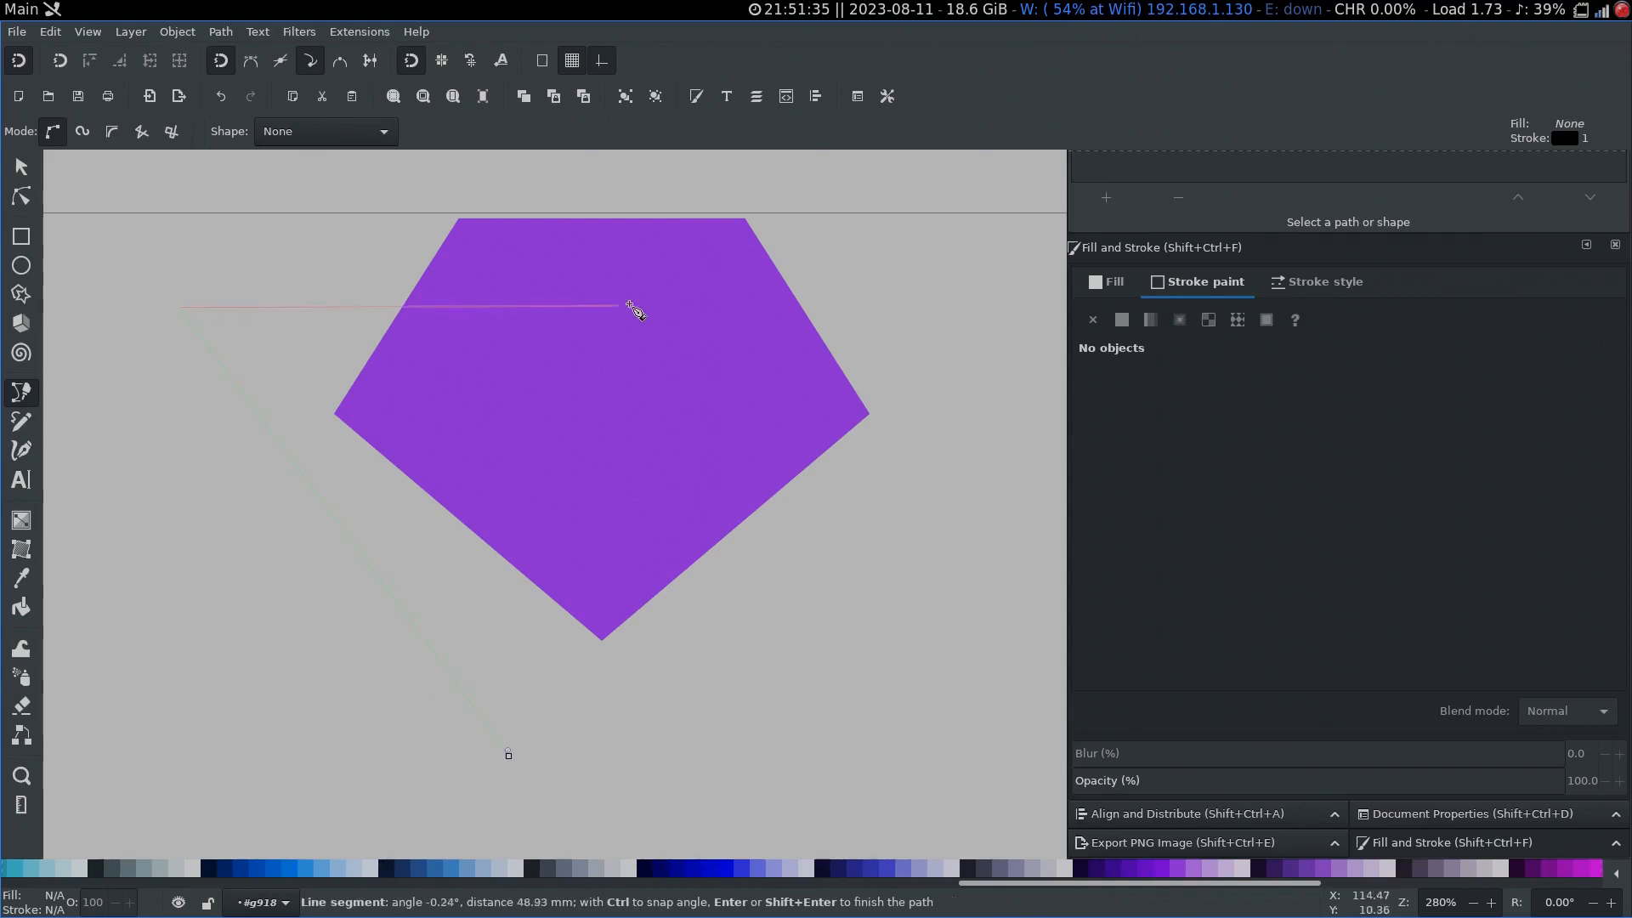
click(1010, 297)
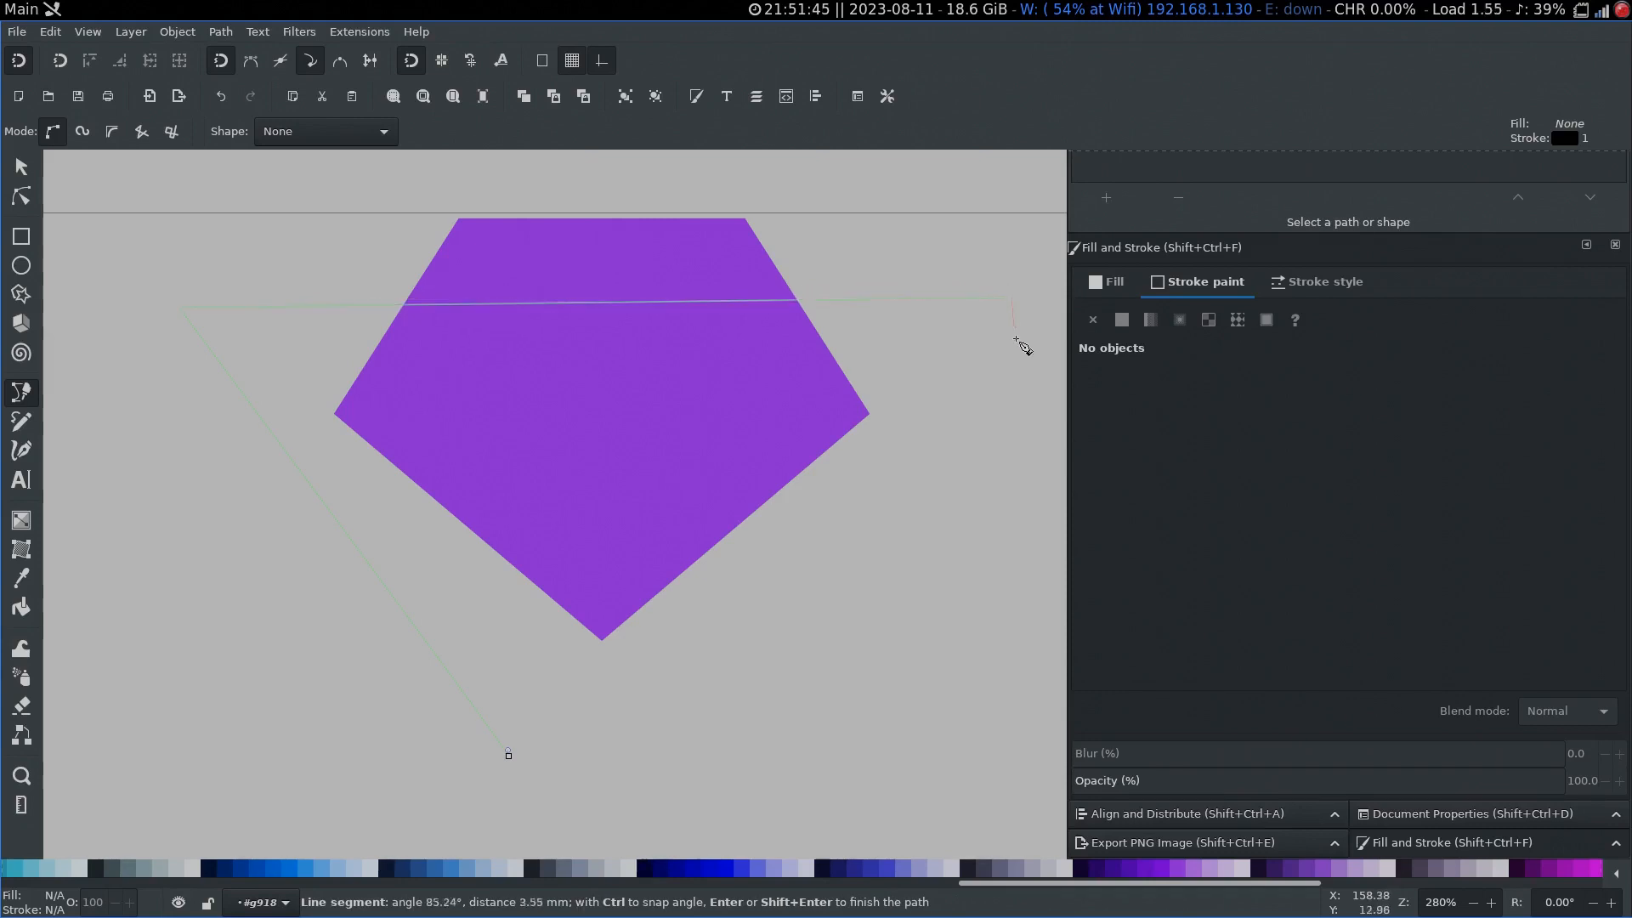
click(879, 707)
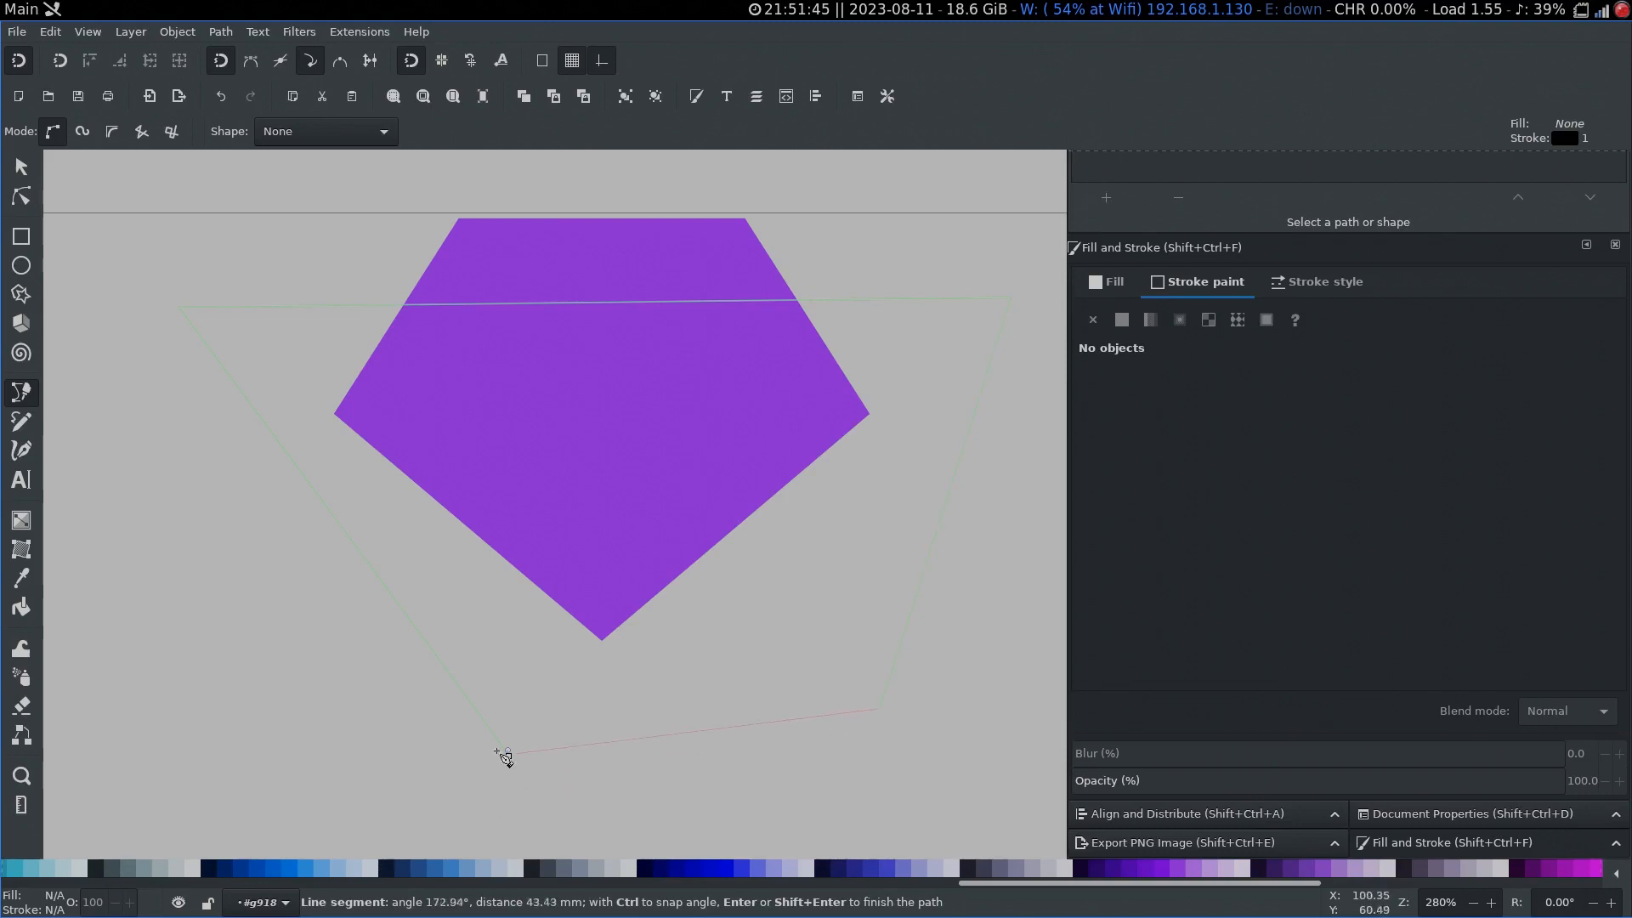
click(508, 754)
key(s)
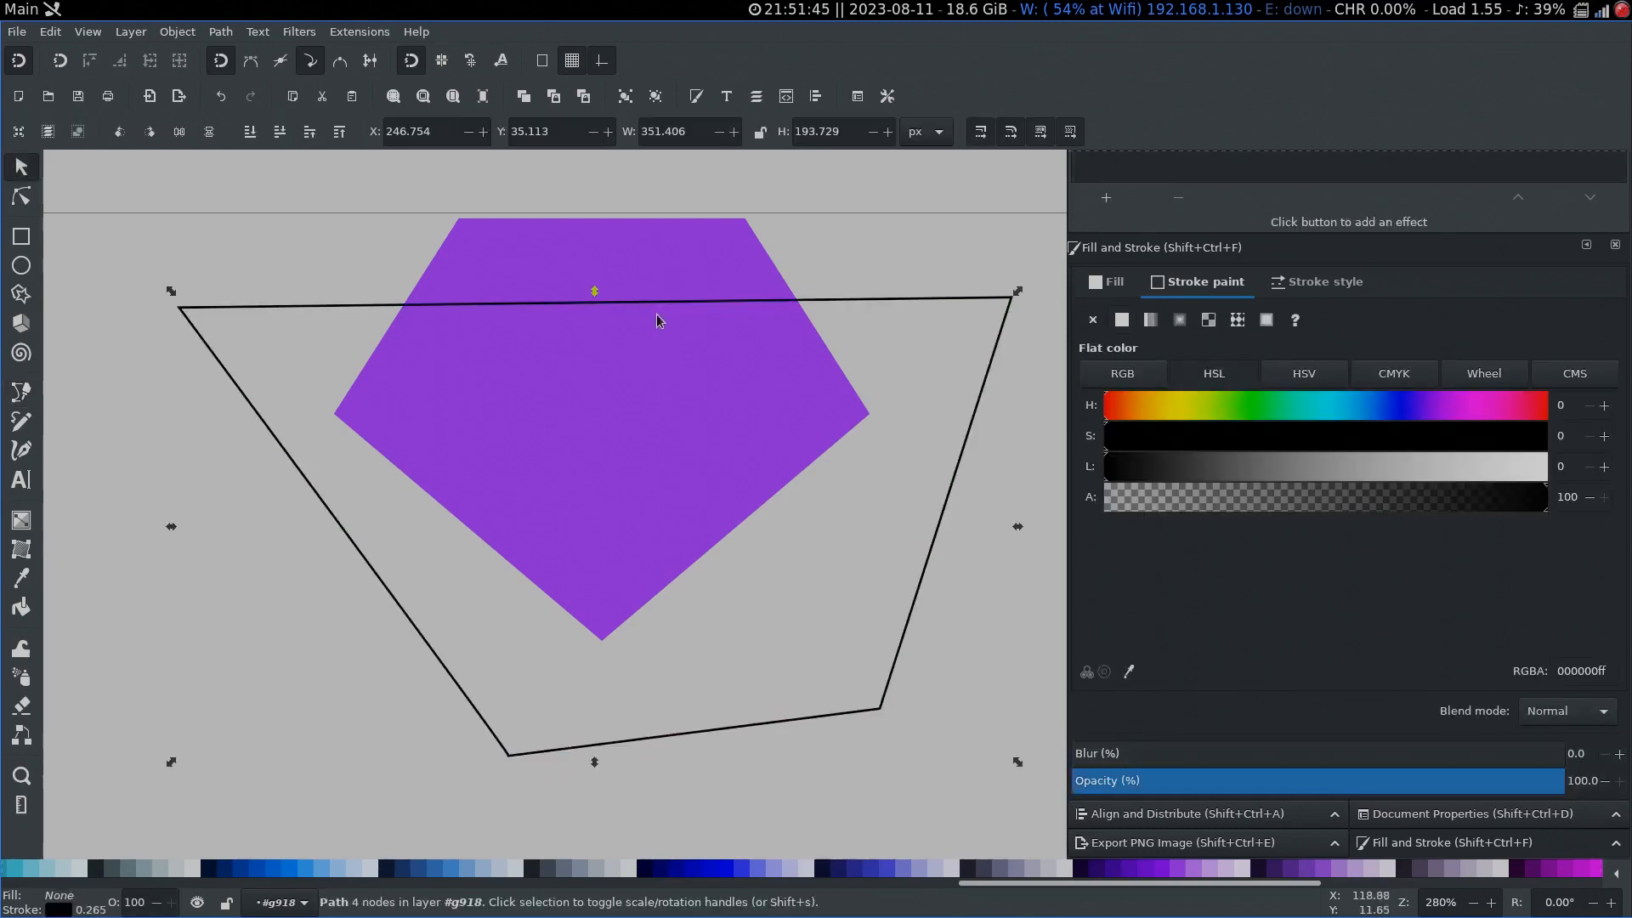
Step: Duplicate the purple gem in place above the four-sided path, undoing any accidental move
click(666, 270)
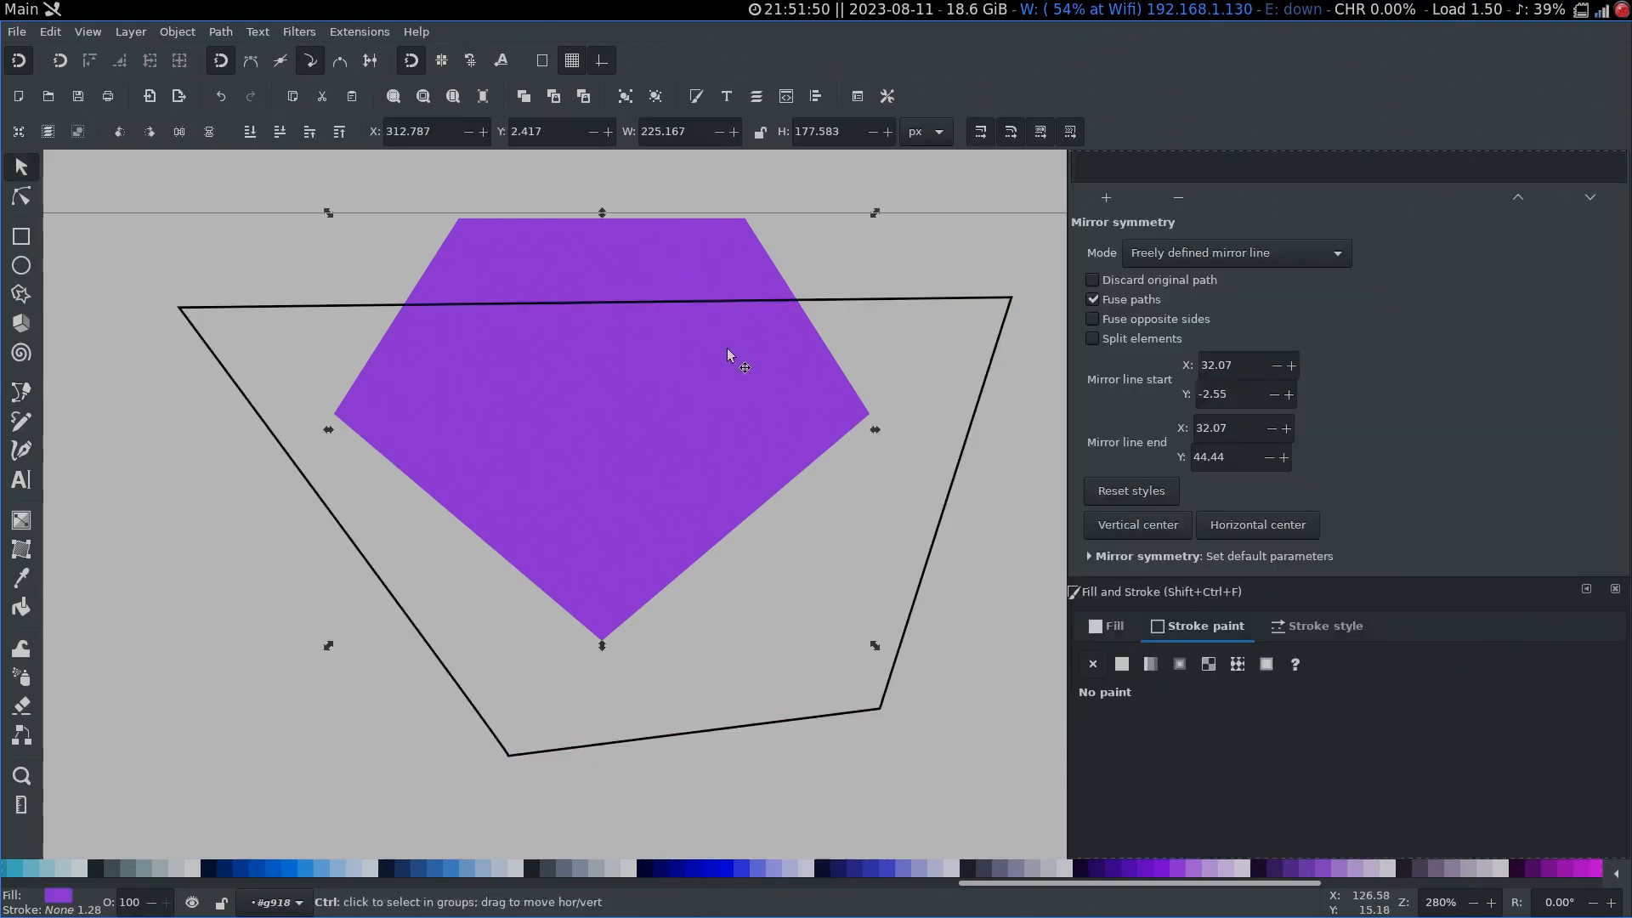
key(Page_Up)
drag(739, 372, 747, 399)
key(ctrl+z)
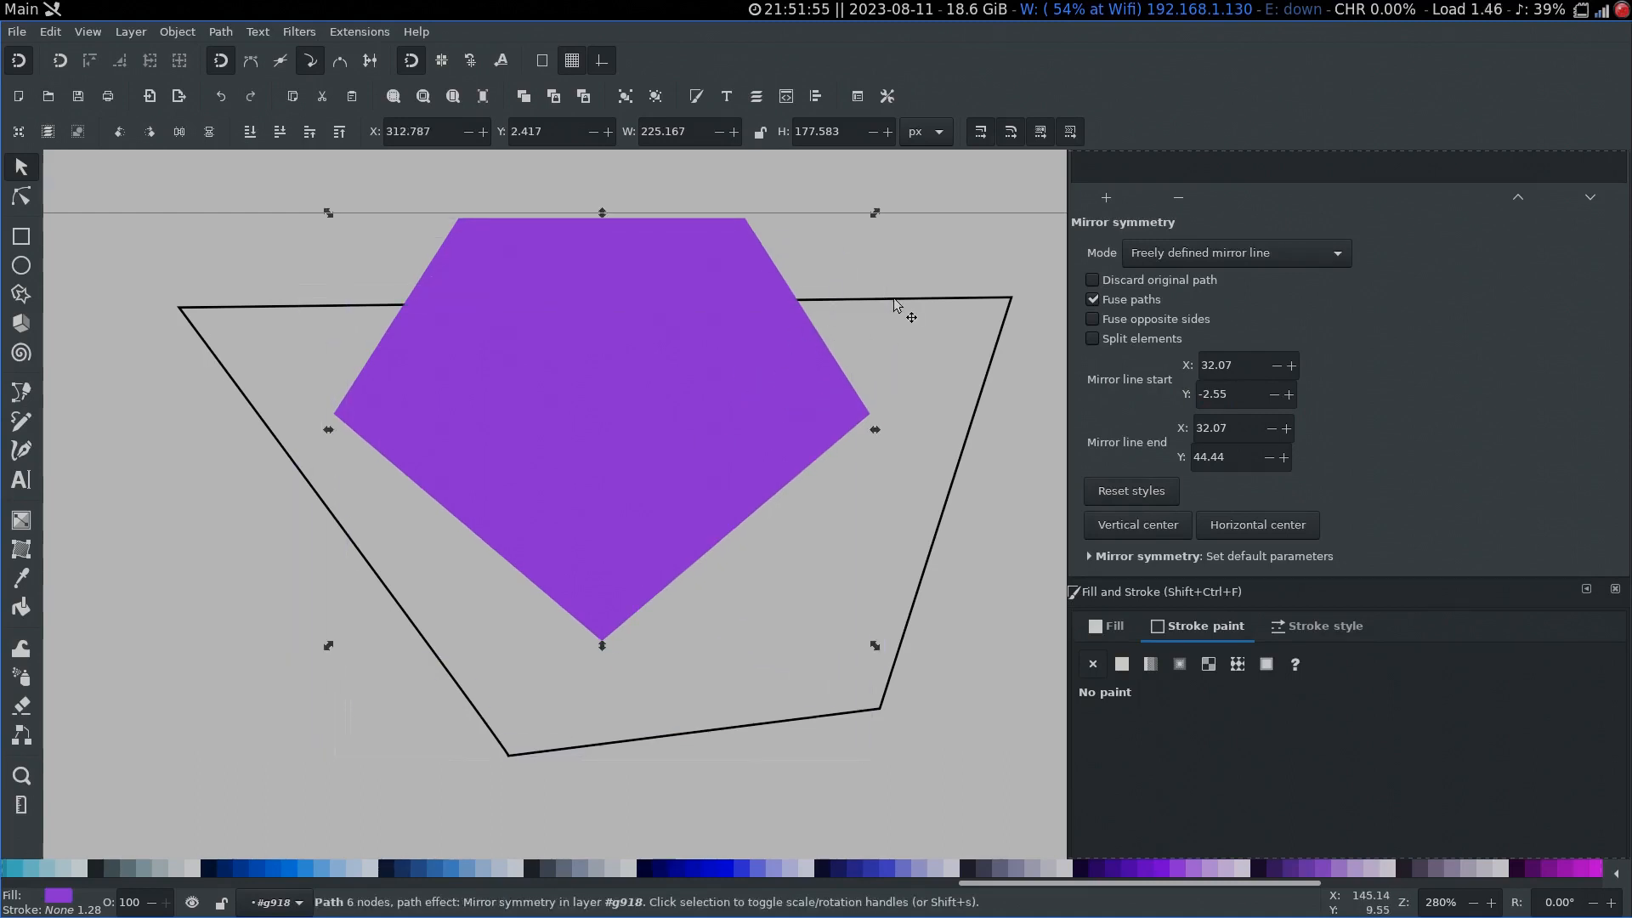
Step: Intersect the duplicate gem with the four-sided path, fill the resulting piece with dark purple #5500D4, and deselect it
shift+click(934, 300)
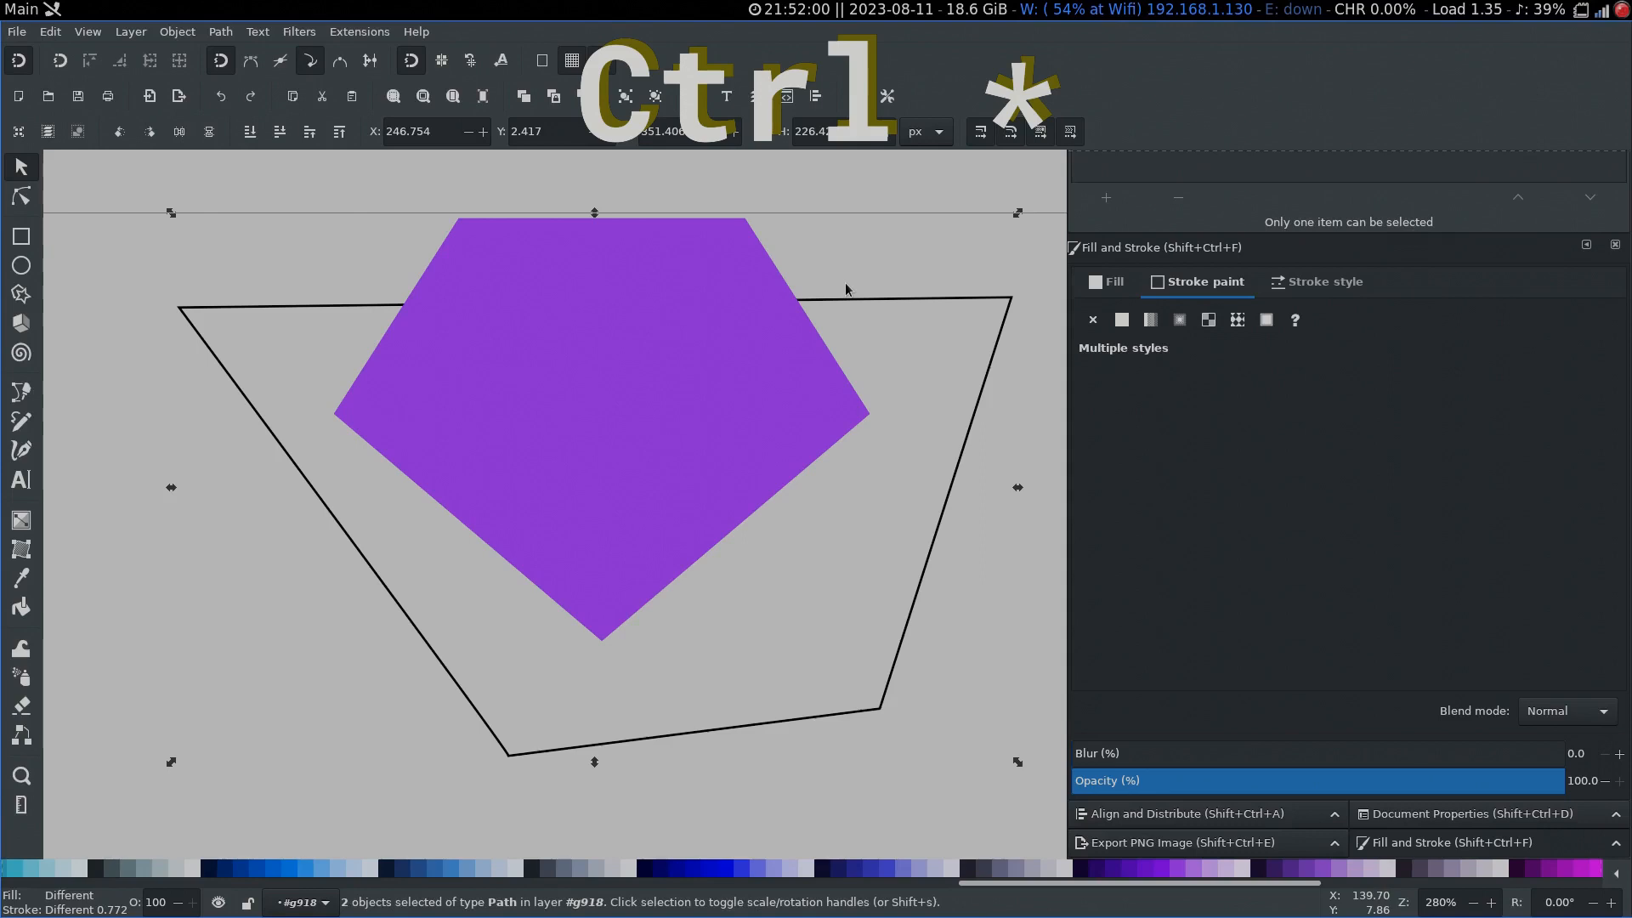
key(ctrl+asterisk)
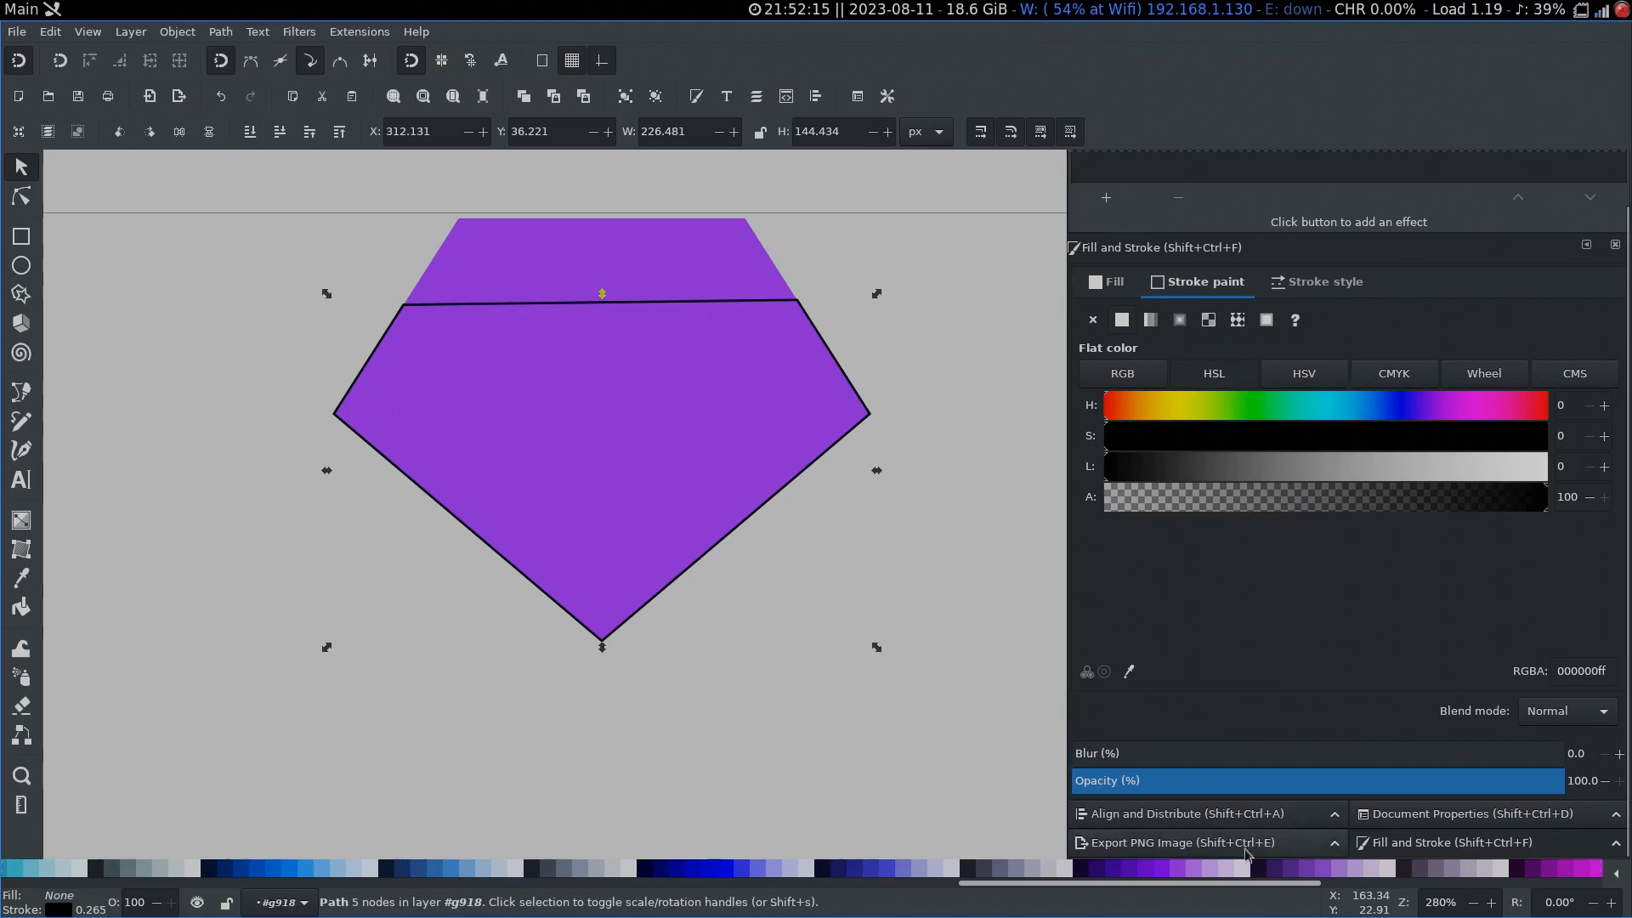
click(1146, 872)
click(1152, 875)
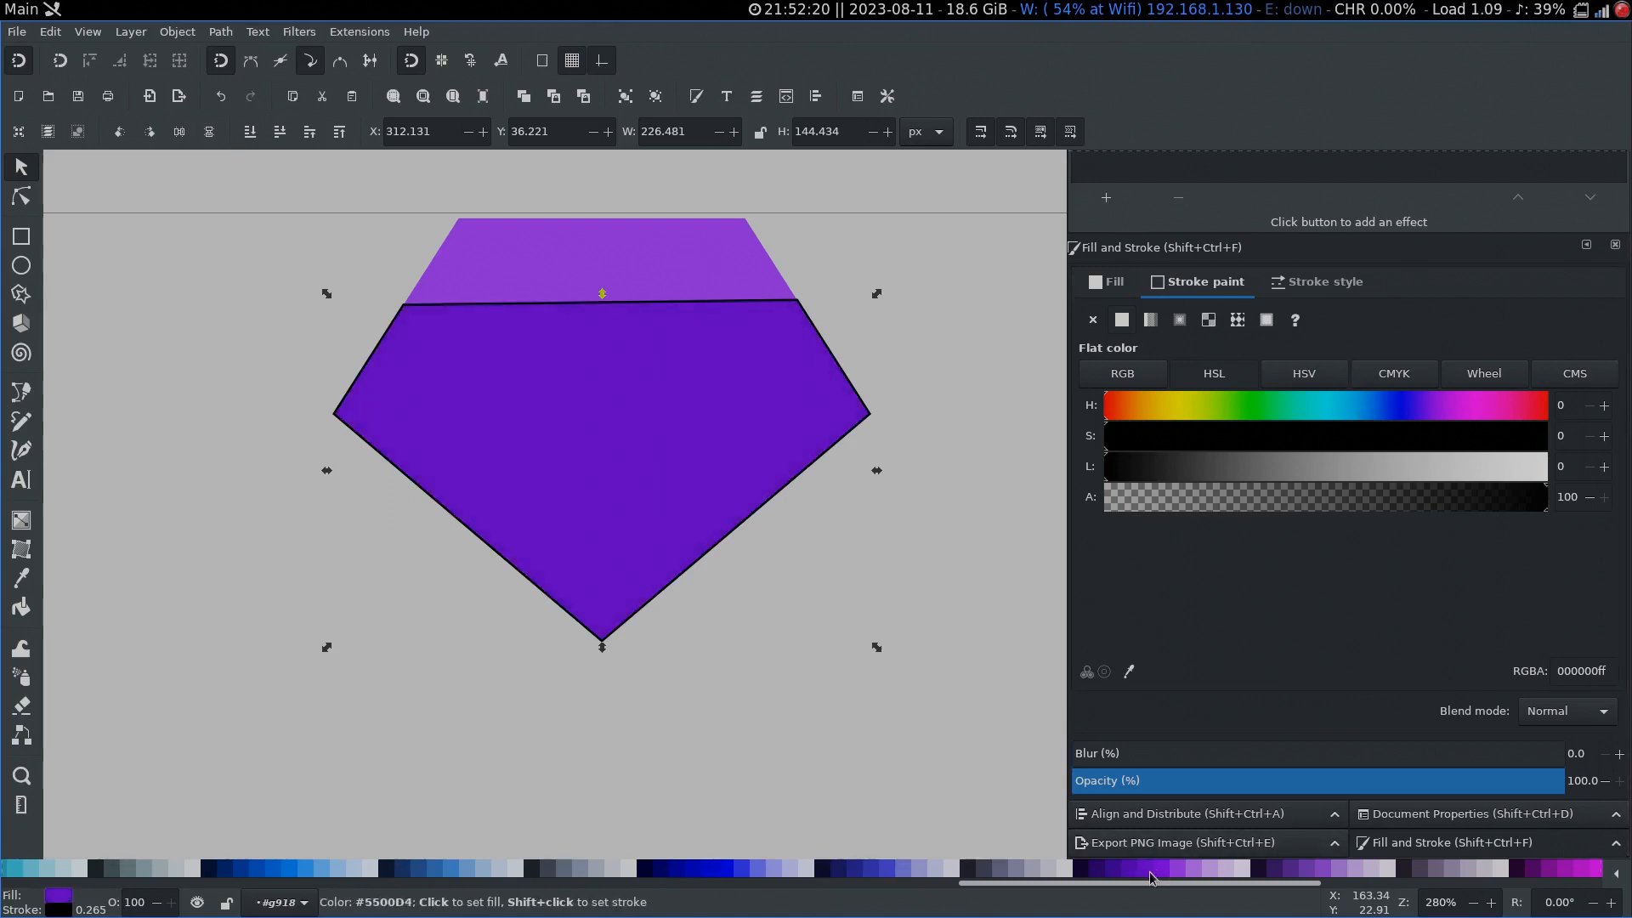
key(Escape)
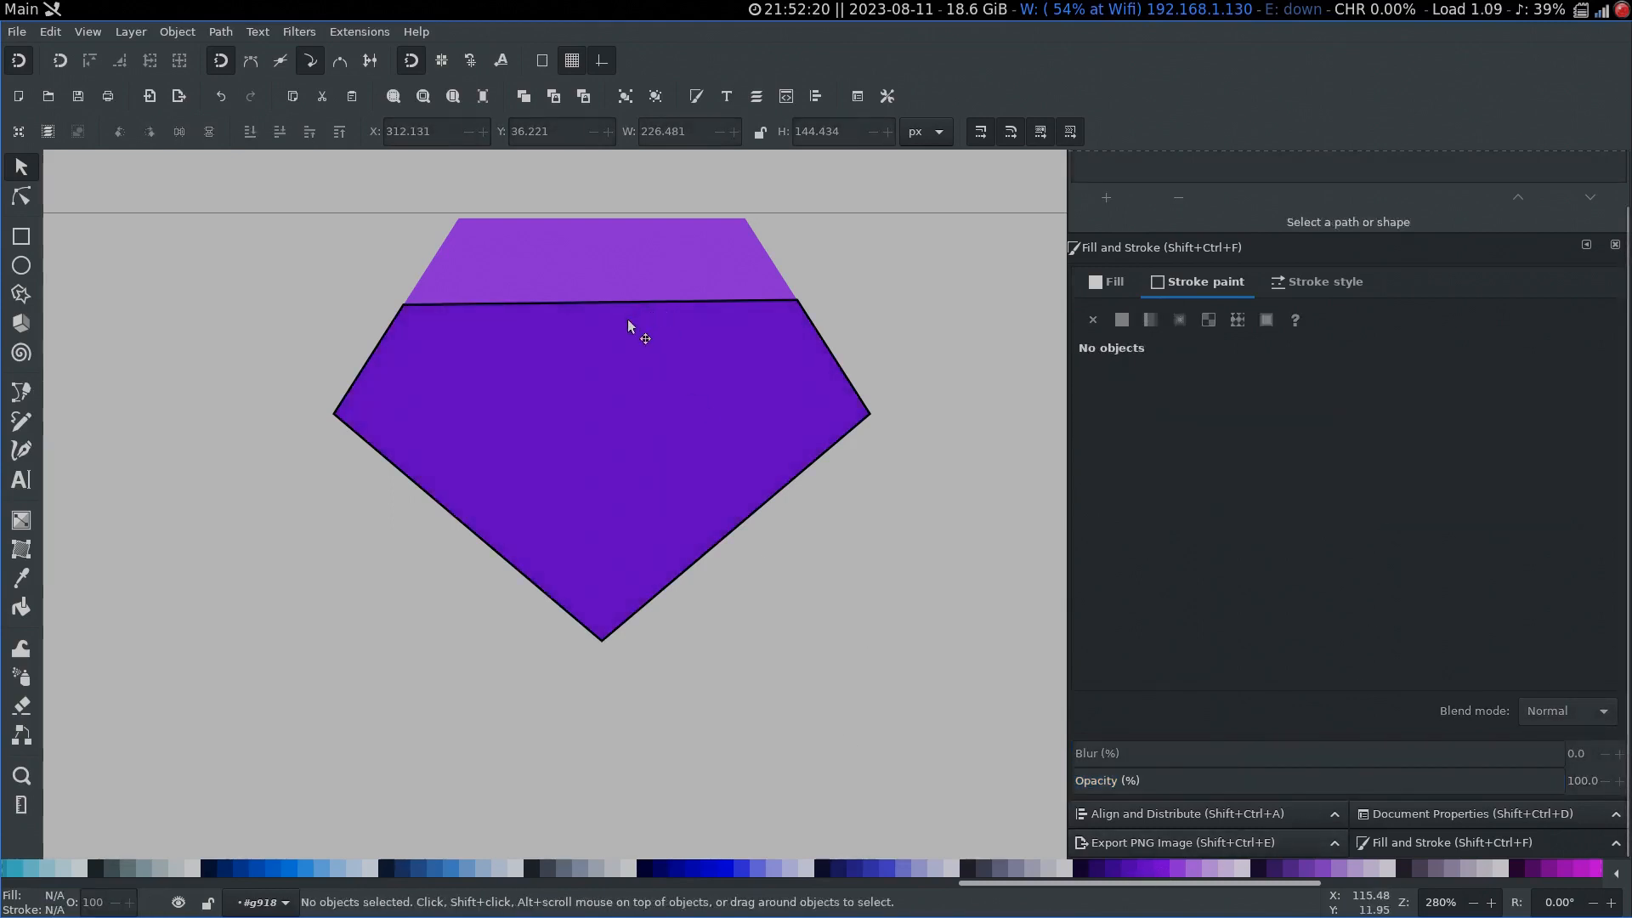
Step: Bend the upper edge of the dark purple piece into an S-shaped wave and remove the piece's stroke
click(630, 319)
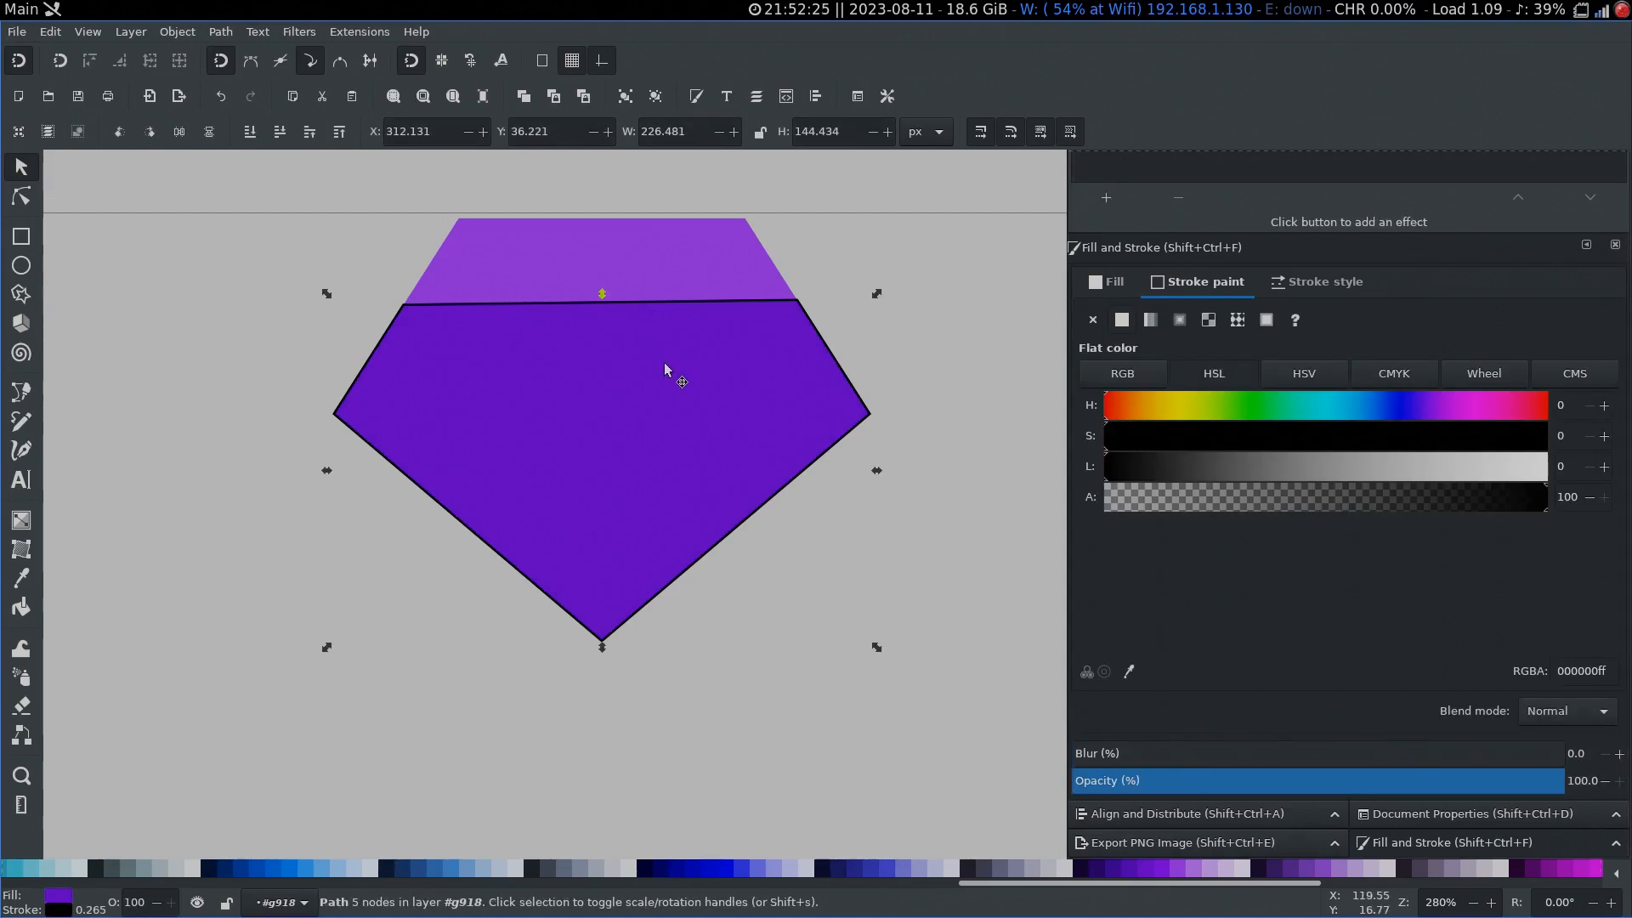
key(n)
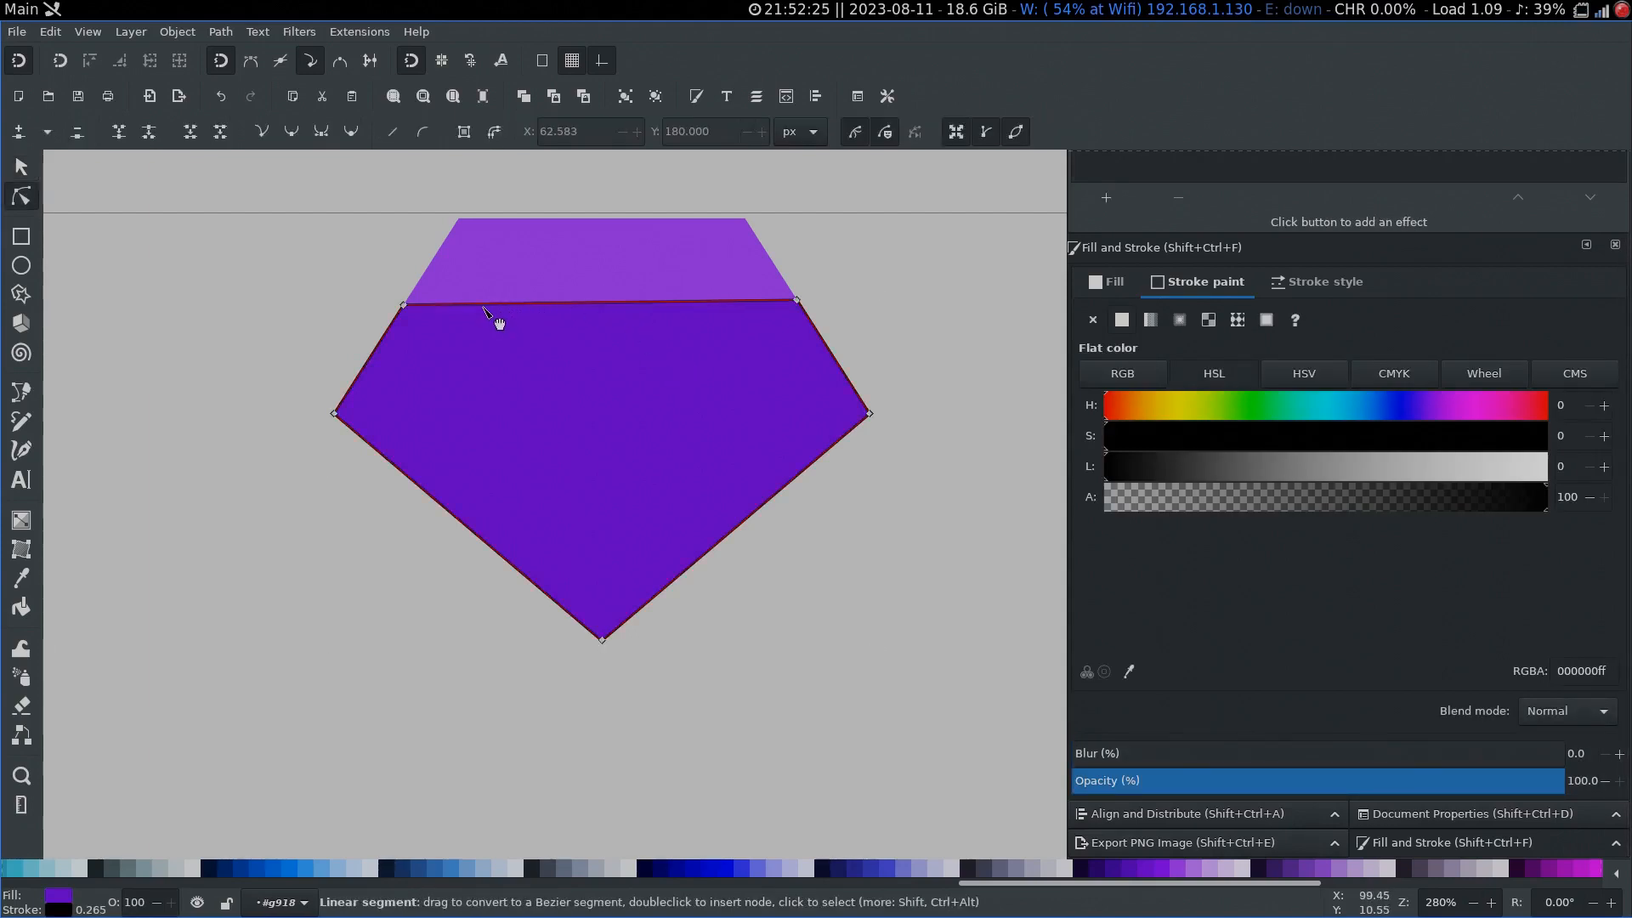
mouse_move(483, 308)
mouse_down()
mouse_move(507, 303)
mouse_move(517, 271)
mouse_up()
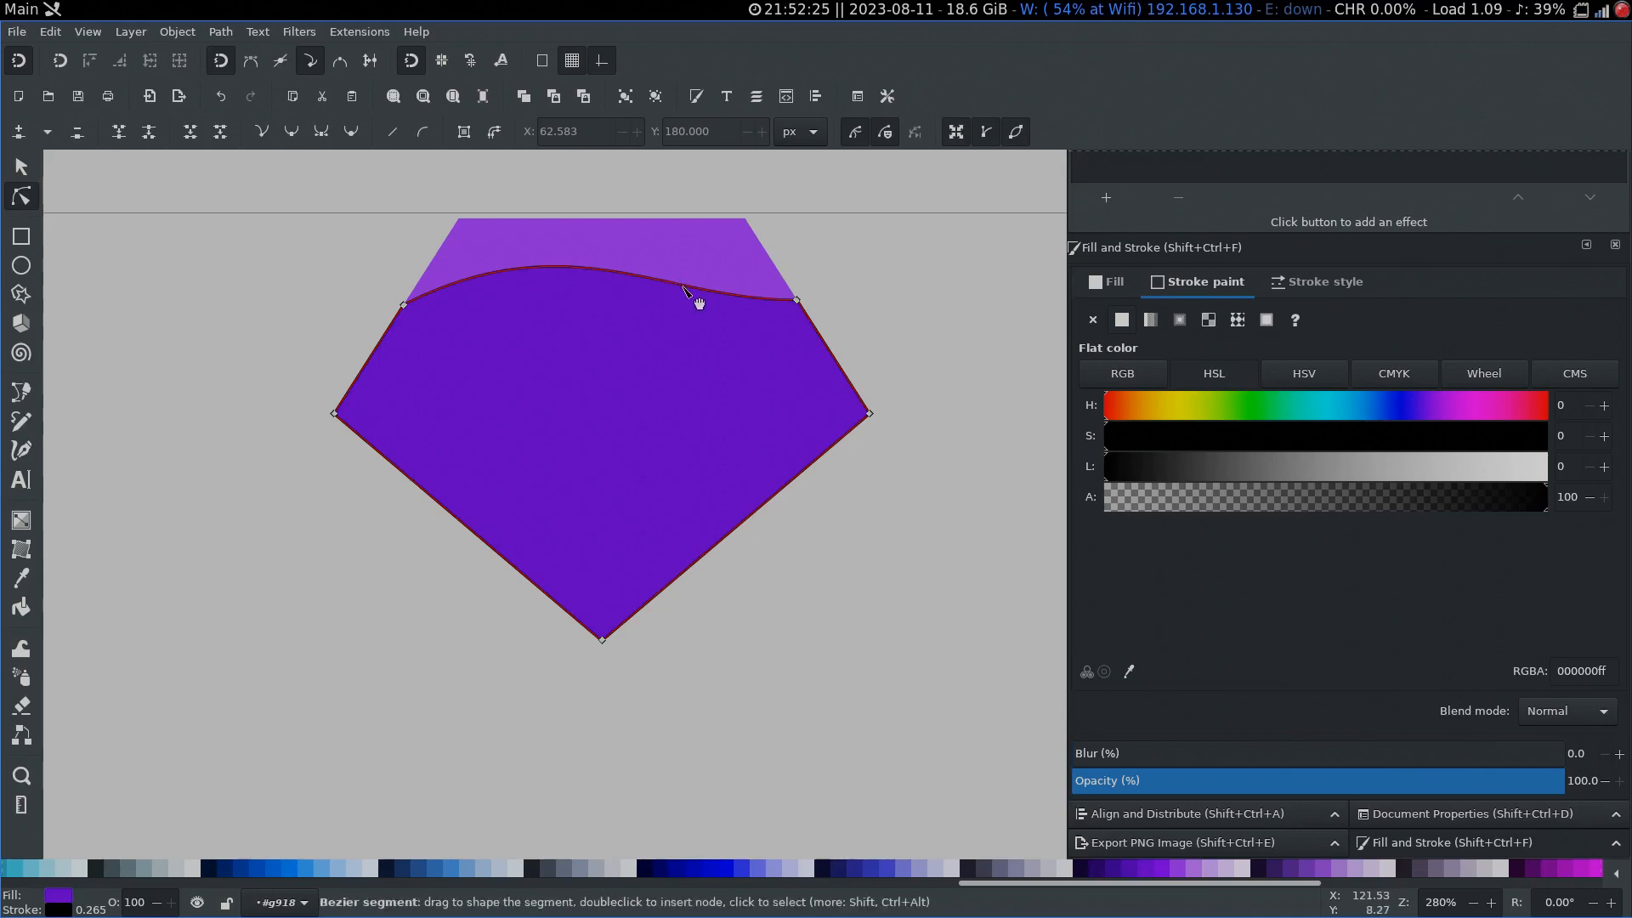
drag(683, 287, 692, 360)
key(s)
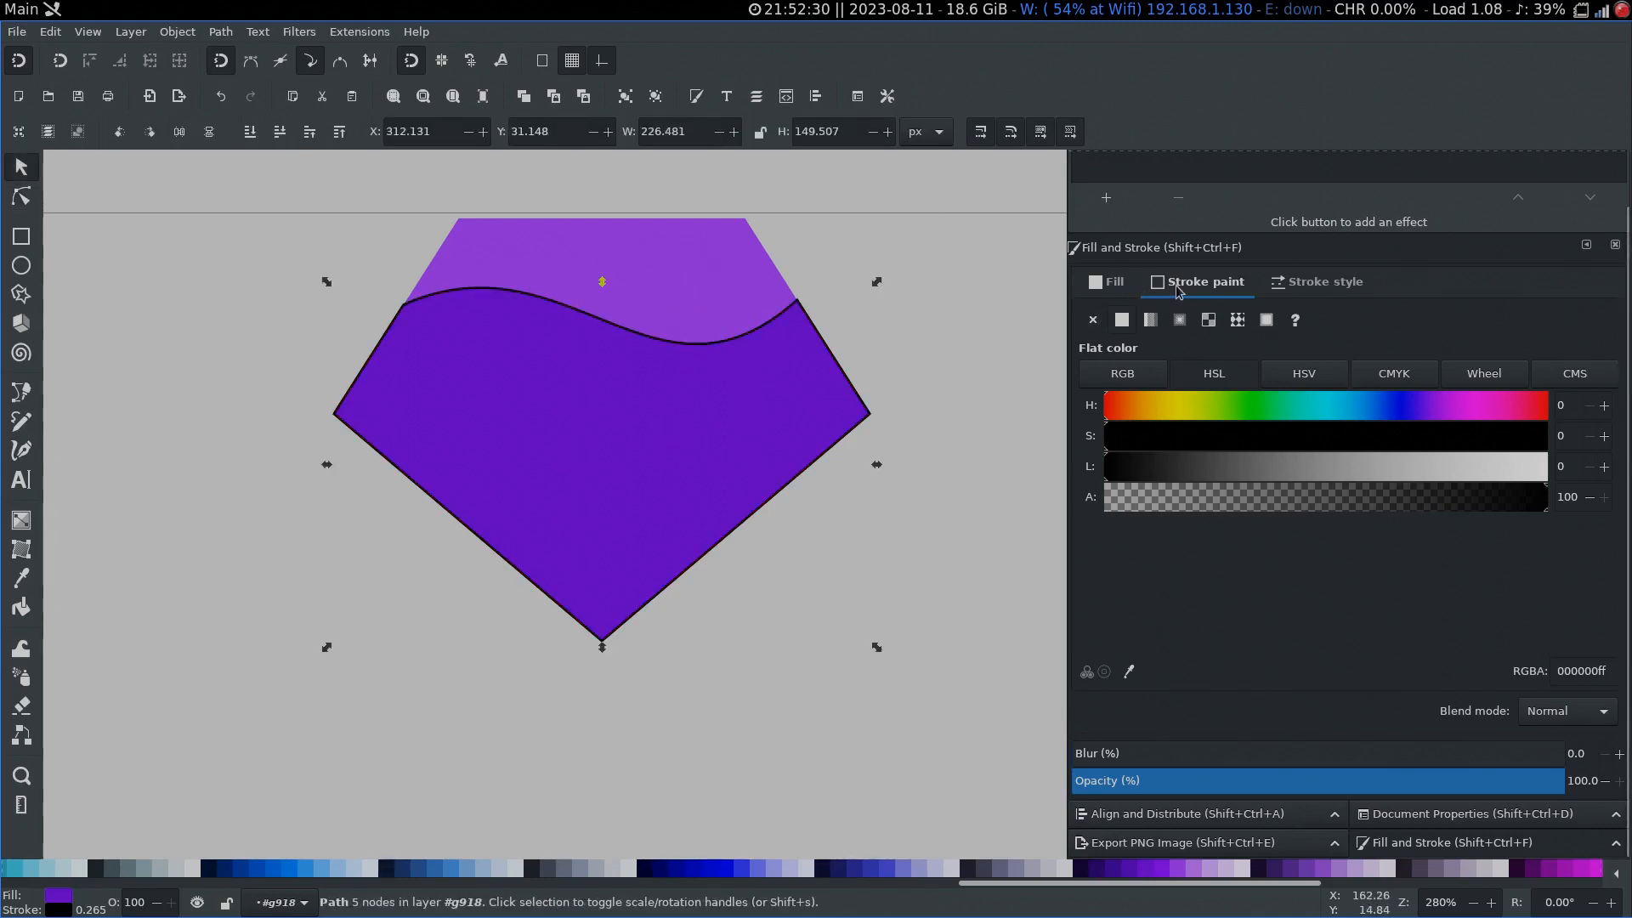
click(1092, 321)
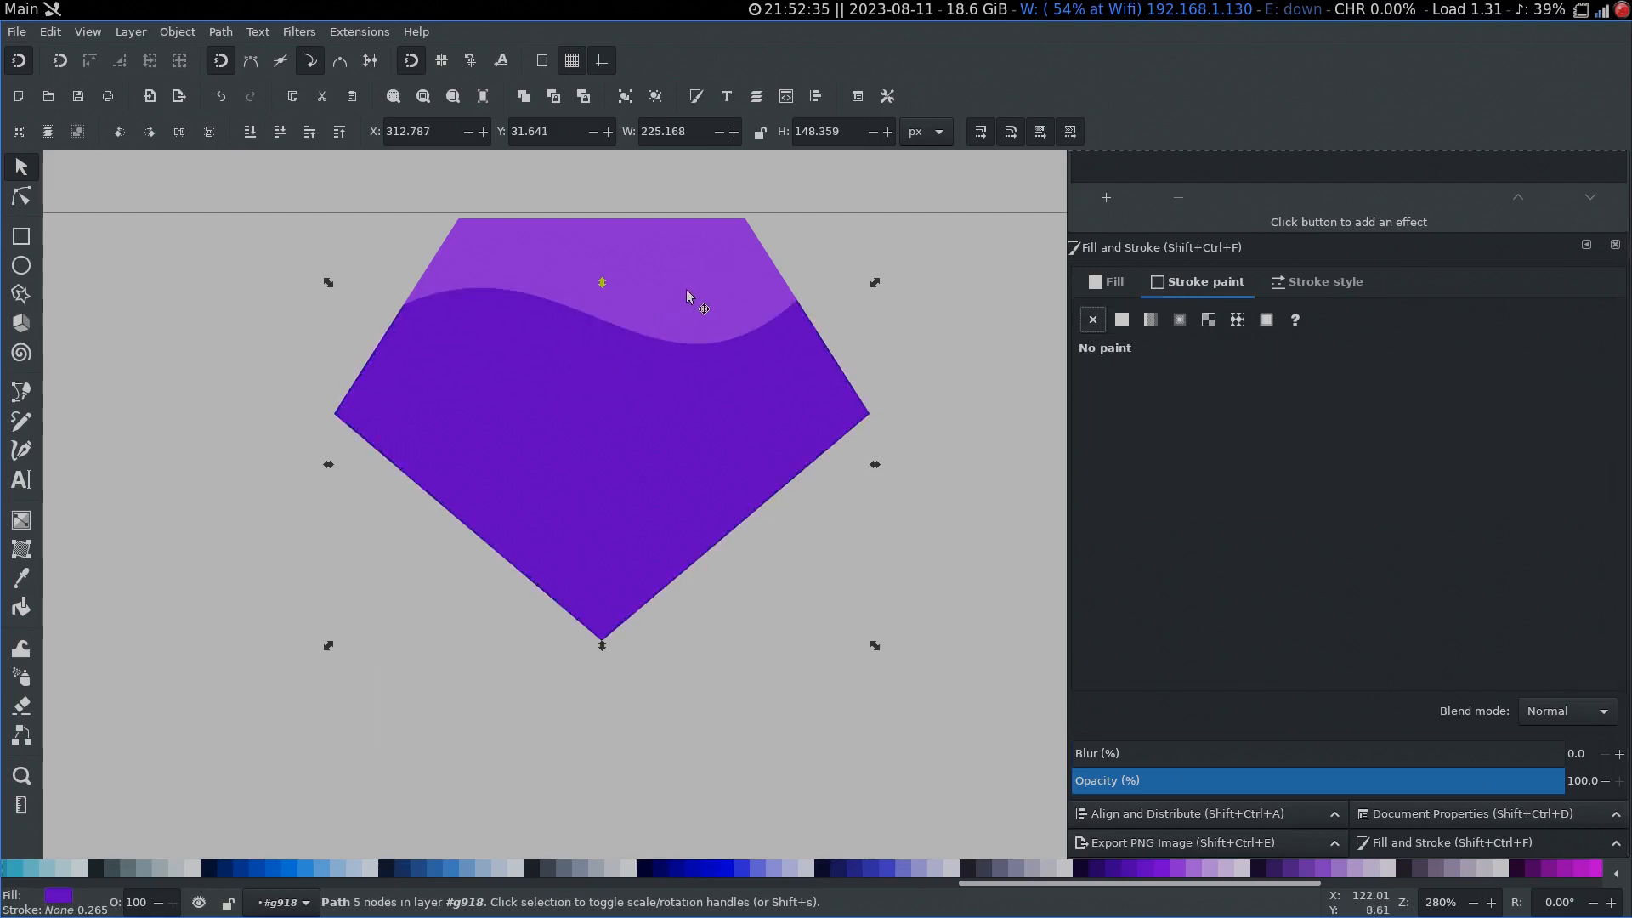
Step: Centre the blue outlined gem horizontally on the dark purple piece, aligning relative to Last selected, and deselect both
key(ctrl+a)
scroll(703, 314, down, 2)
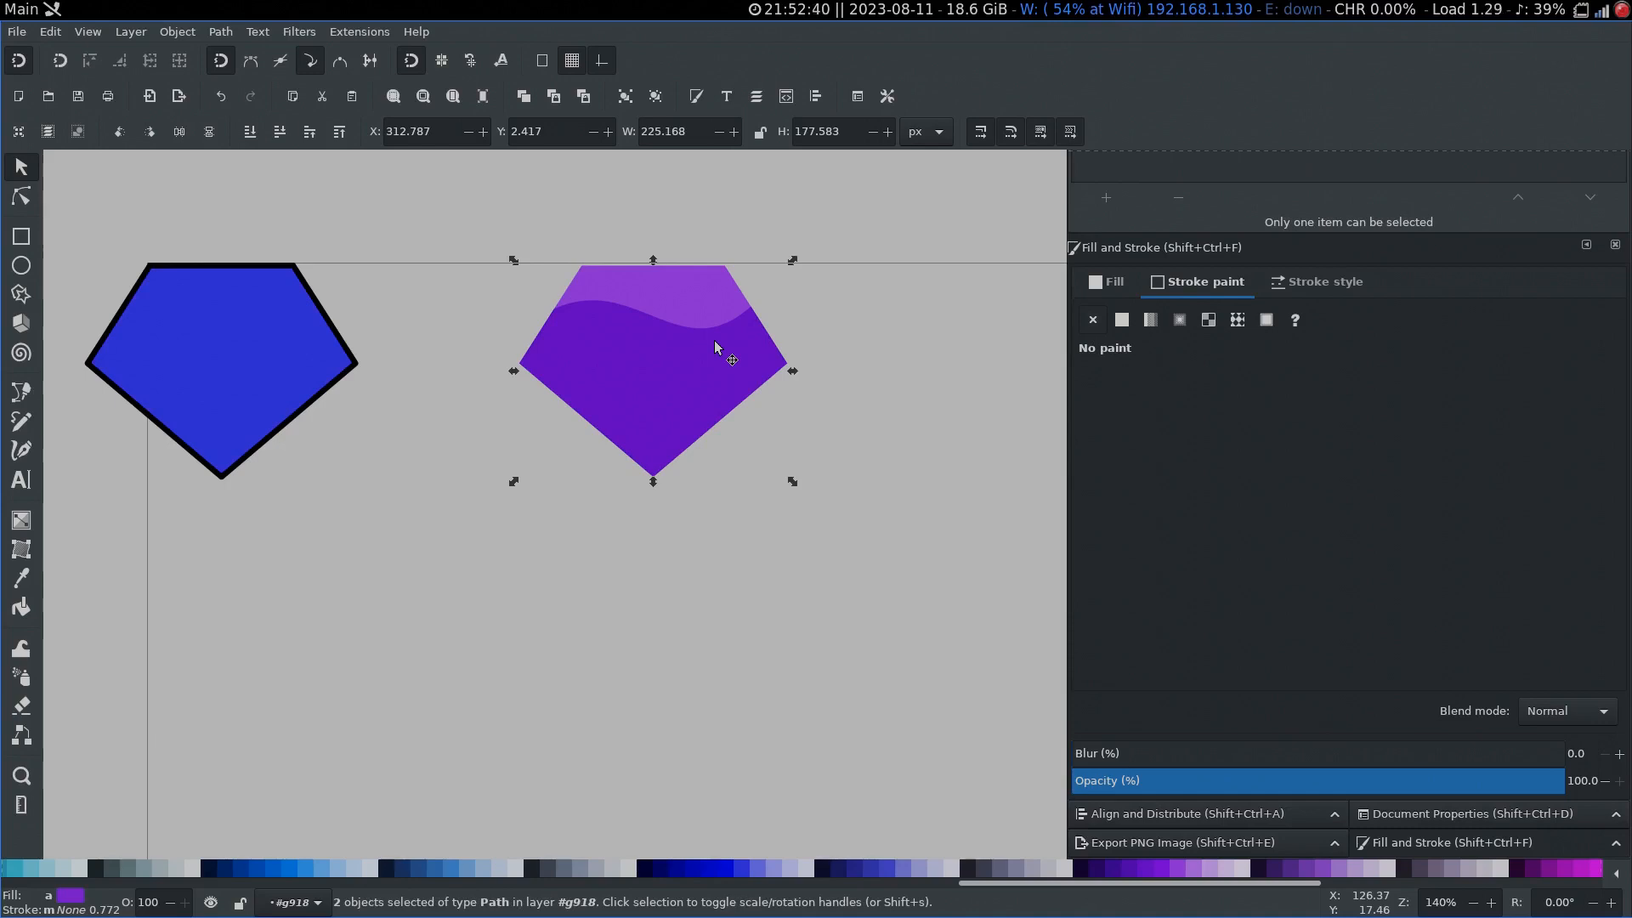
click(729, 442)
click(629, 408)
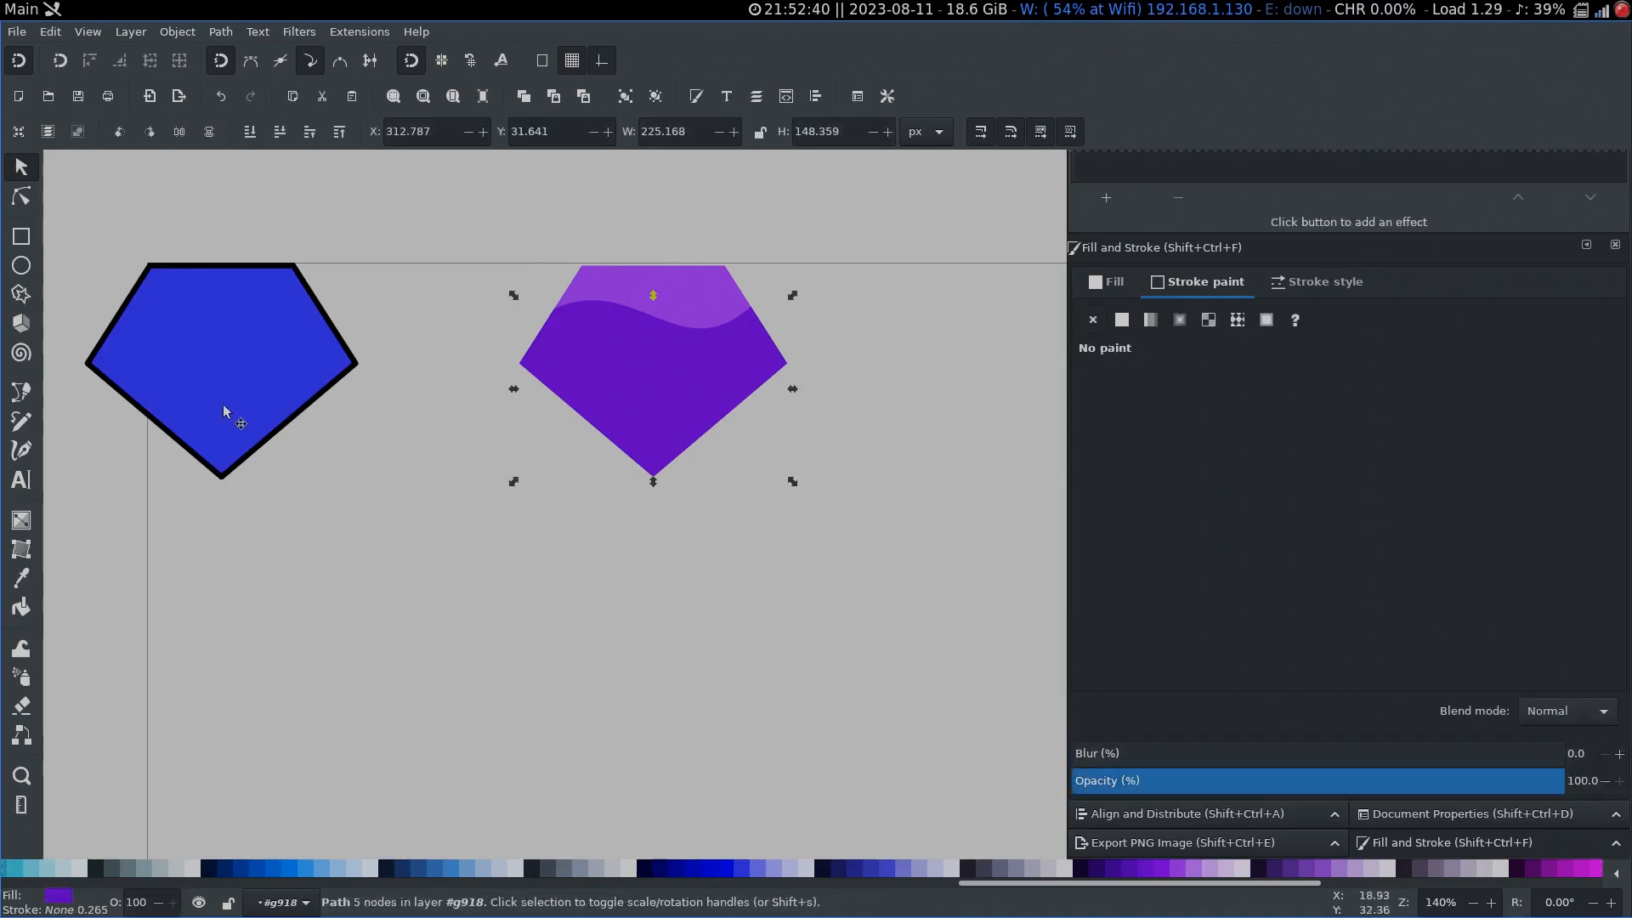
click(323, 367)
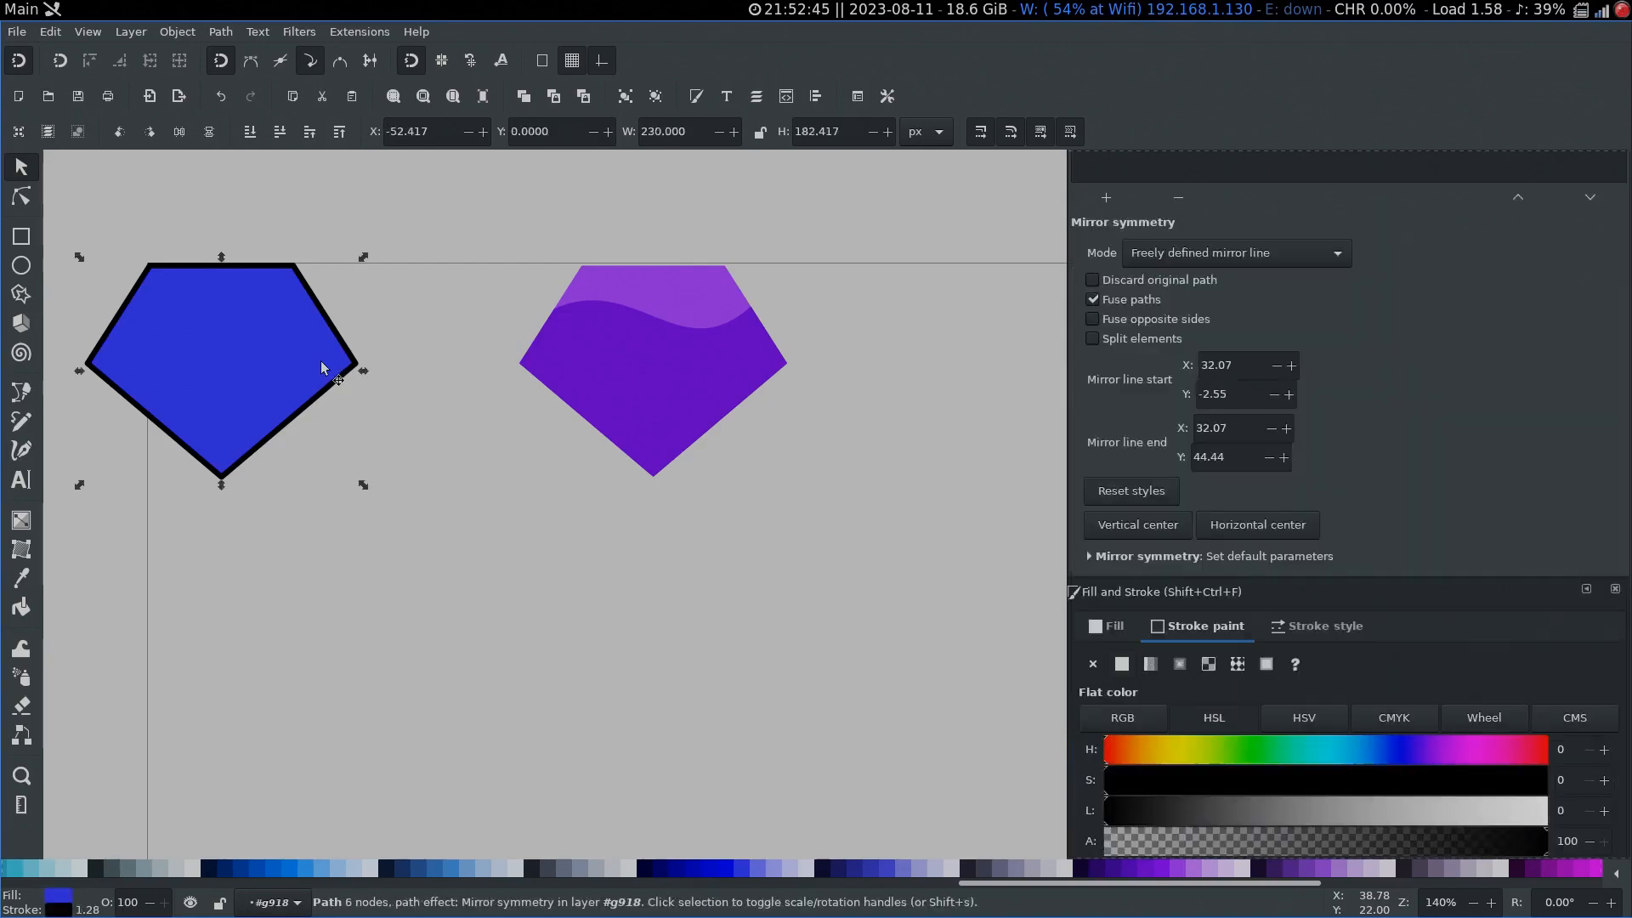
shift+click(600, 398)
key(ctrl+shift+a)
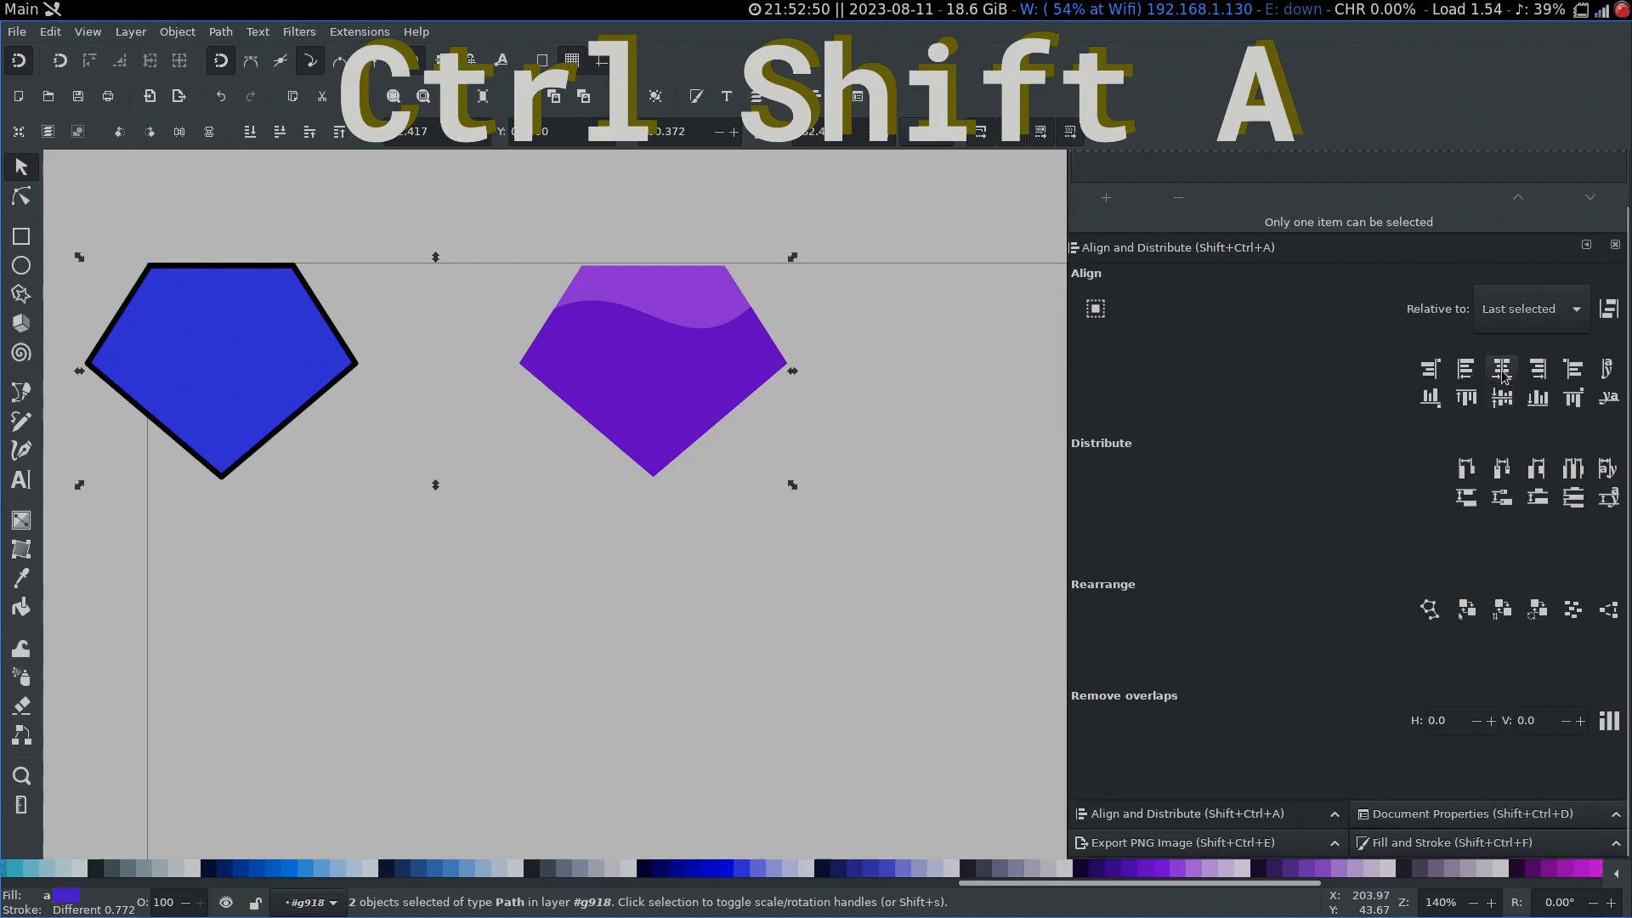
click(1503, 372)
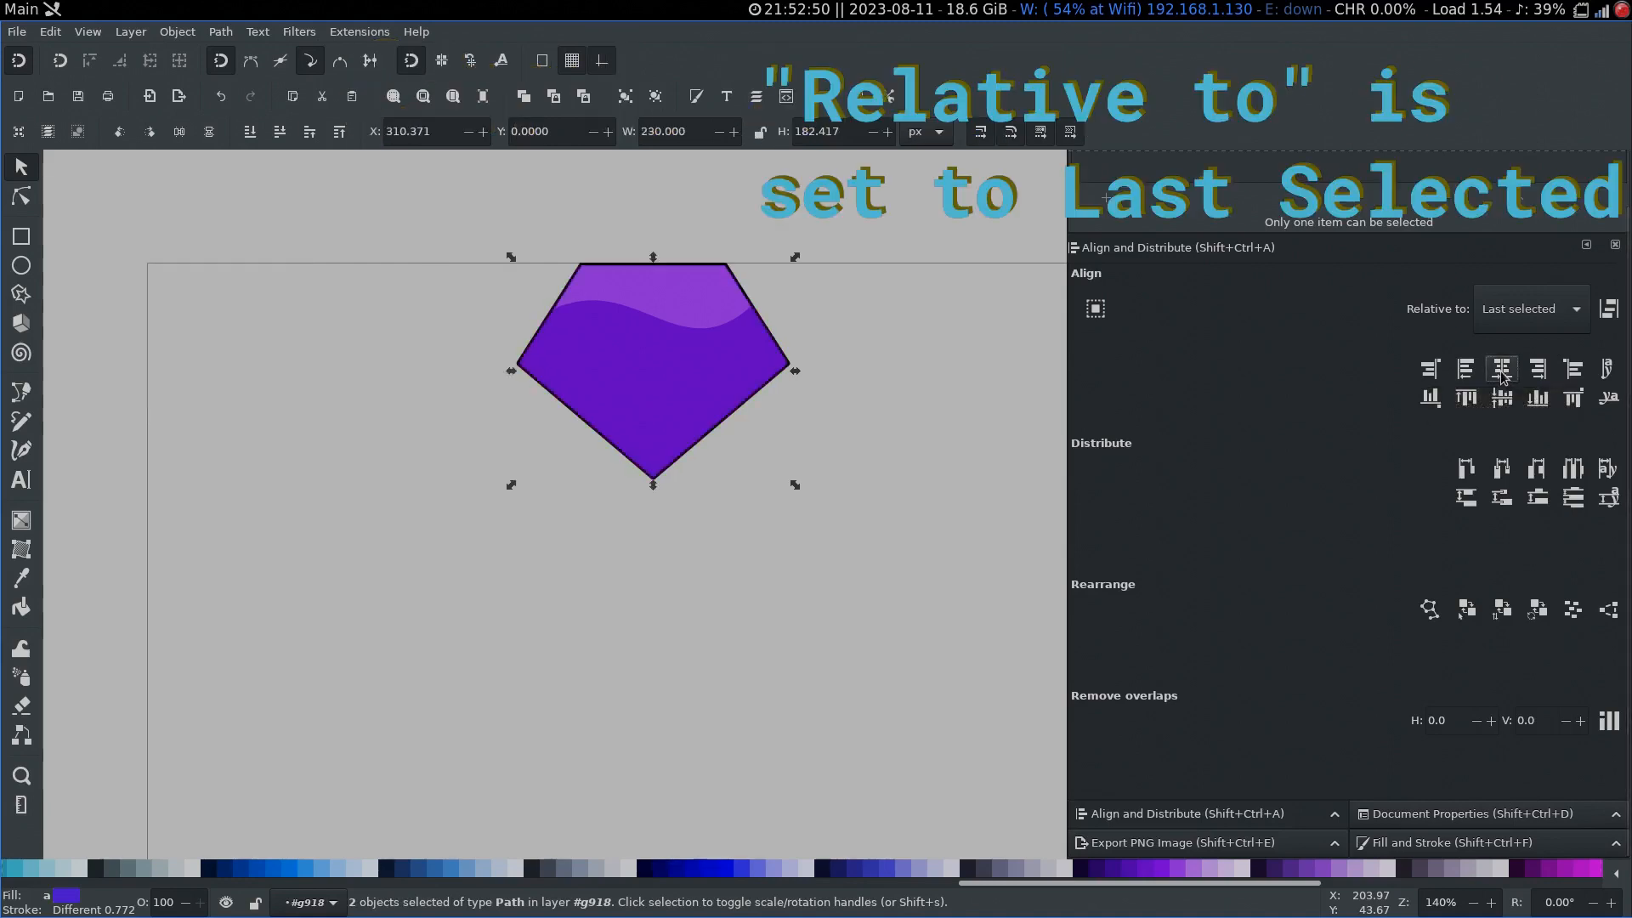
click(826, 451)
Step: Set the outlined gem's stroke width to 5.779 mm and give its corners a miter join
click(720, 344)
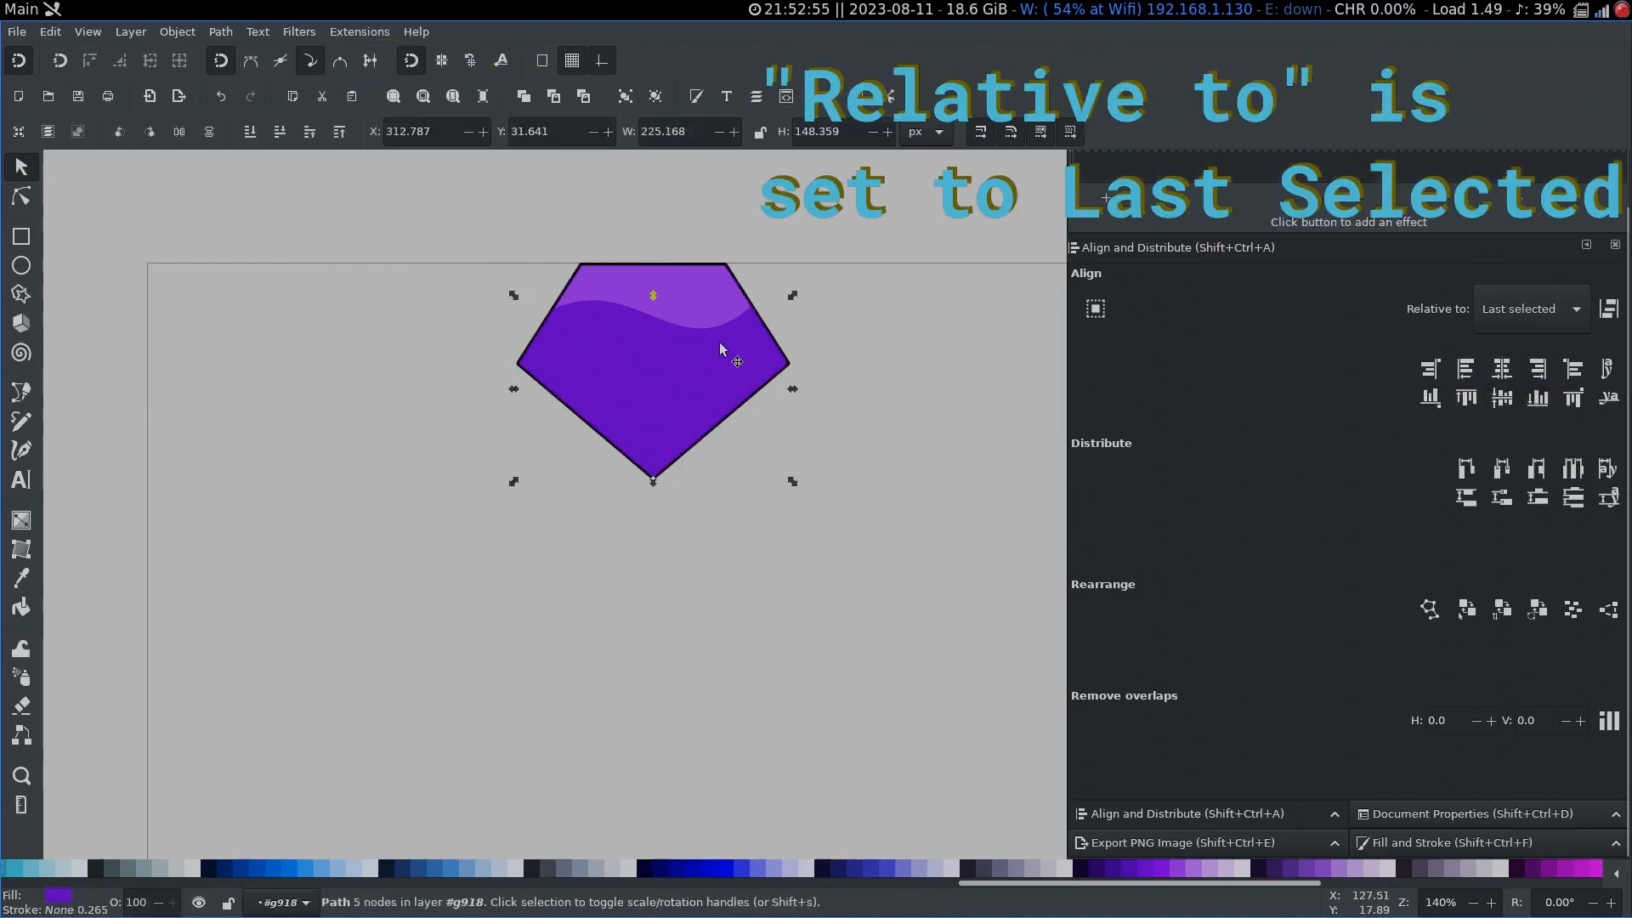
scroll(688, 357, up, 3)
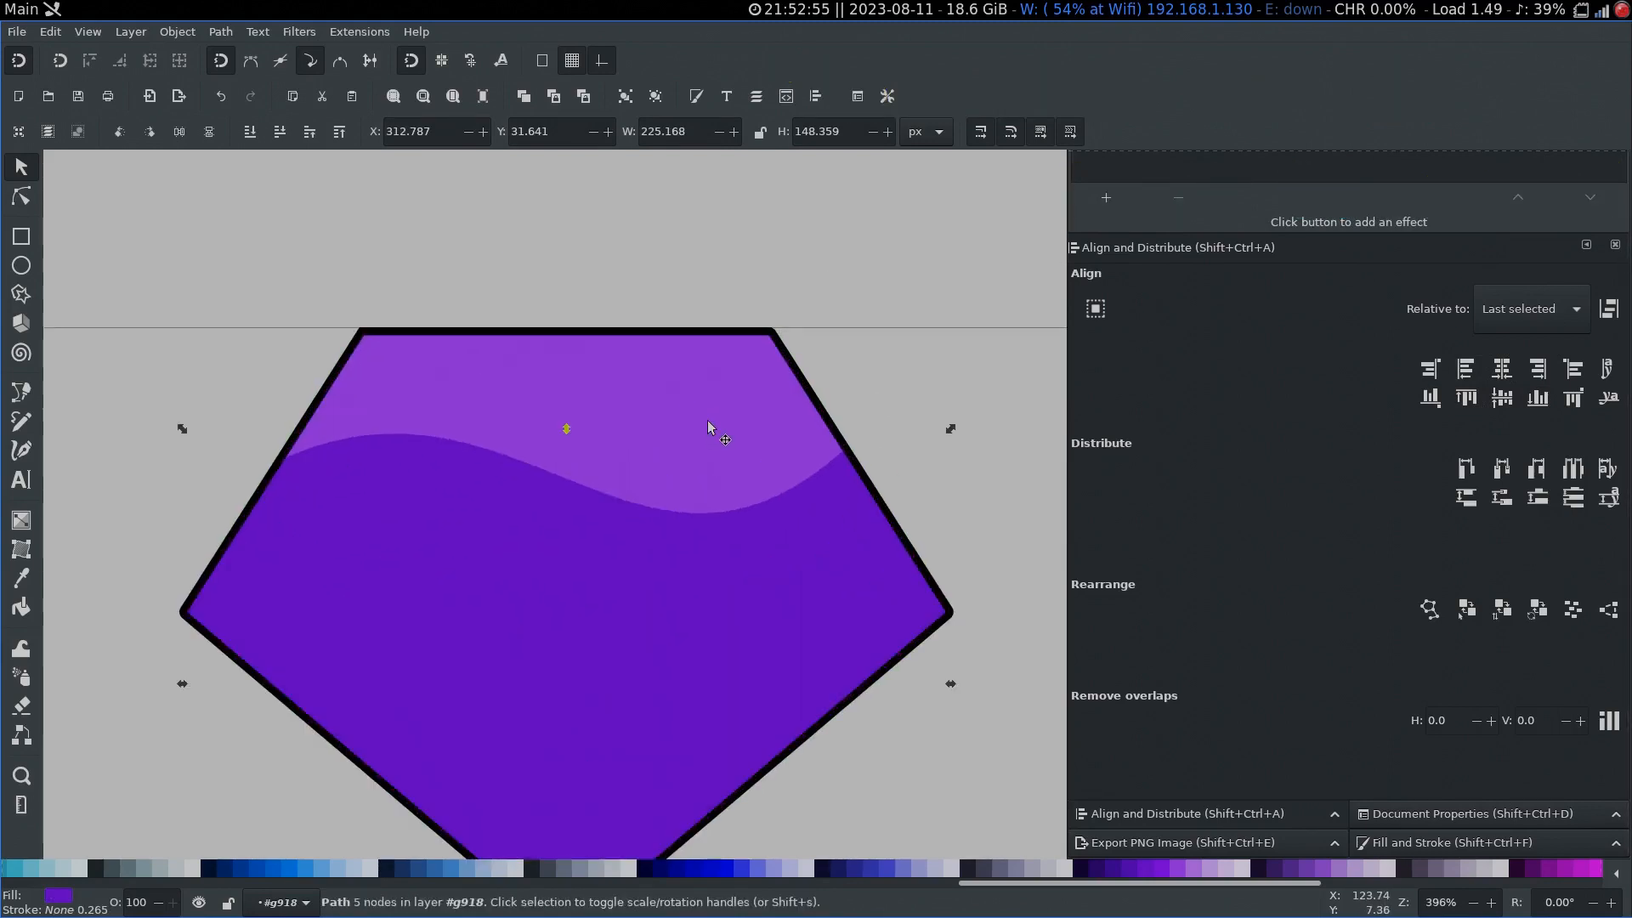
scroll(705, 422, down, 1)
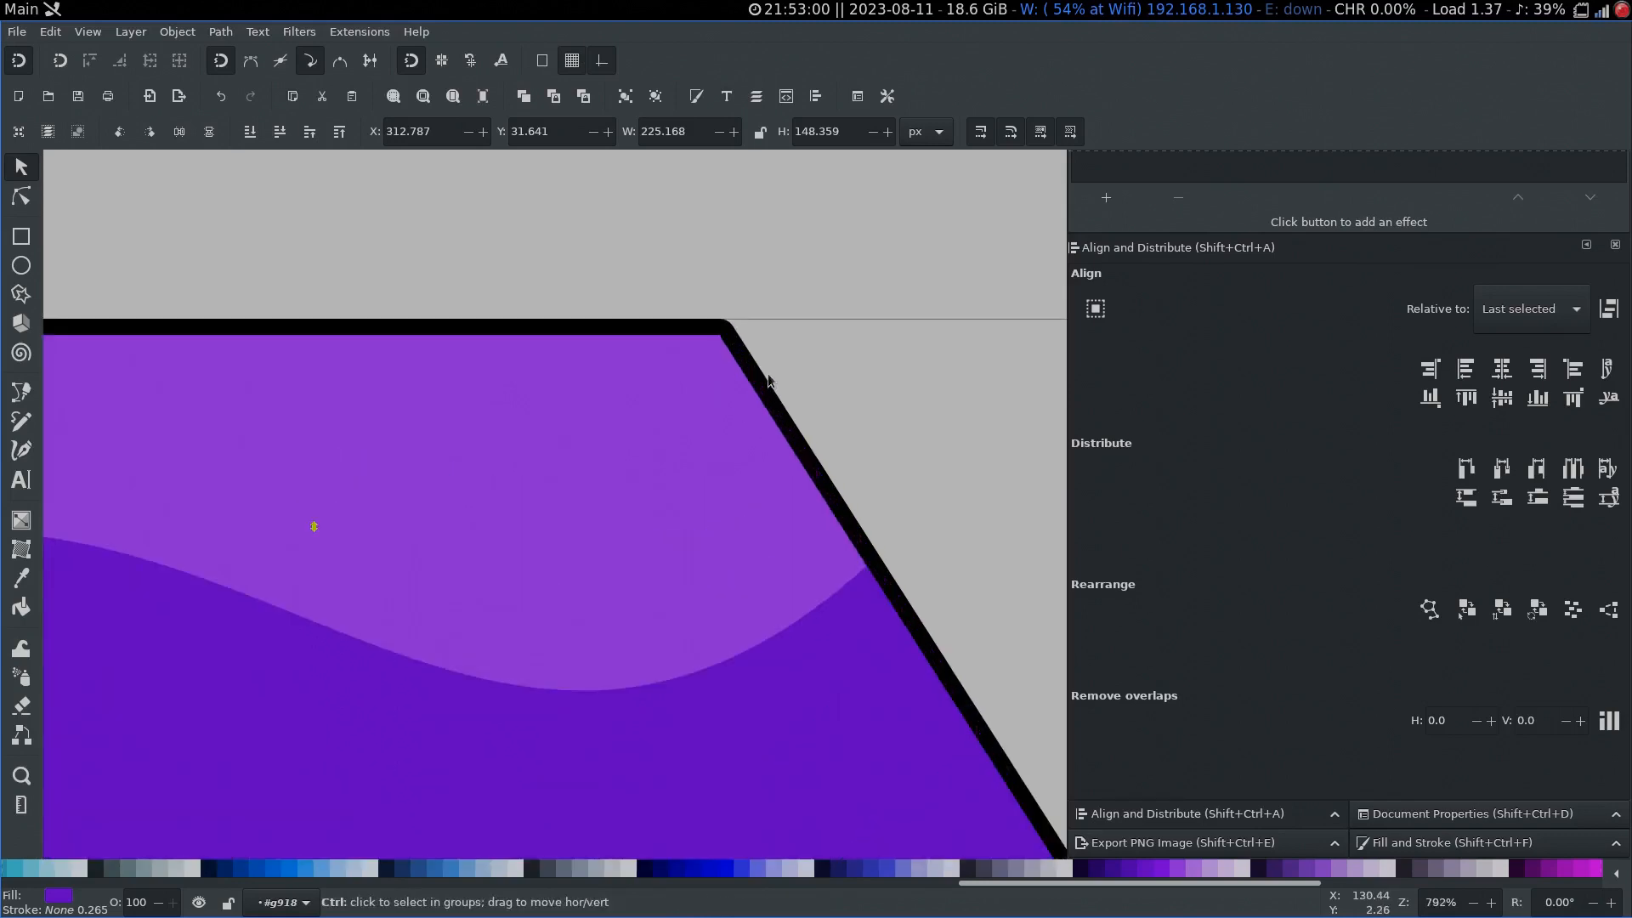
scroll(769, 373, up, 3)
click(731, 328)
scroll(730, 330, down, 4)
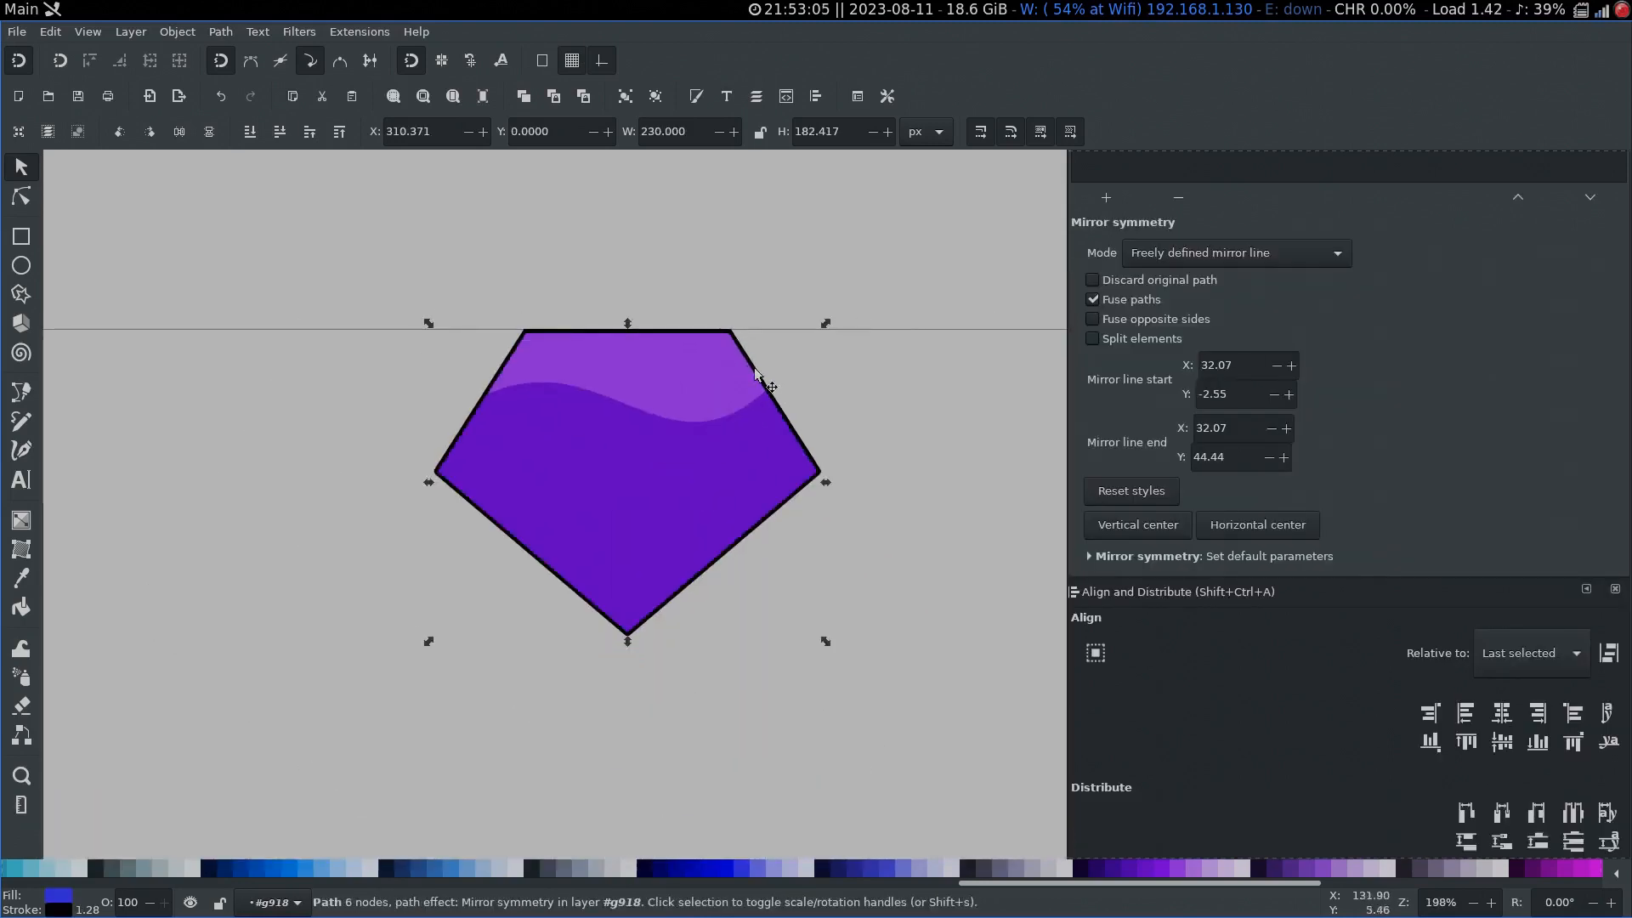
scroll(812, 411, up, 3)
scroll(850, 548, down, 1)
scroll(854, 552, up, 2)
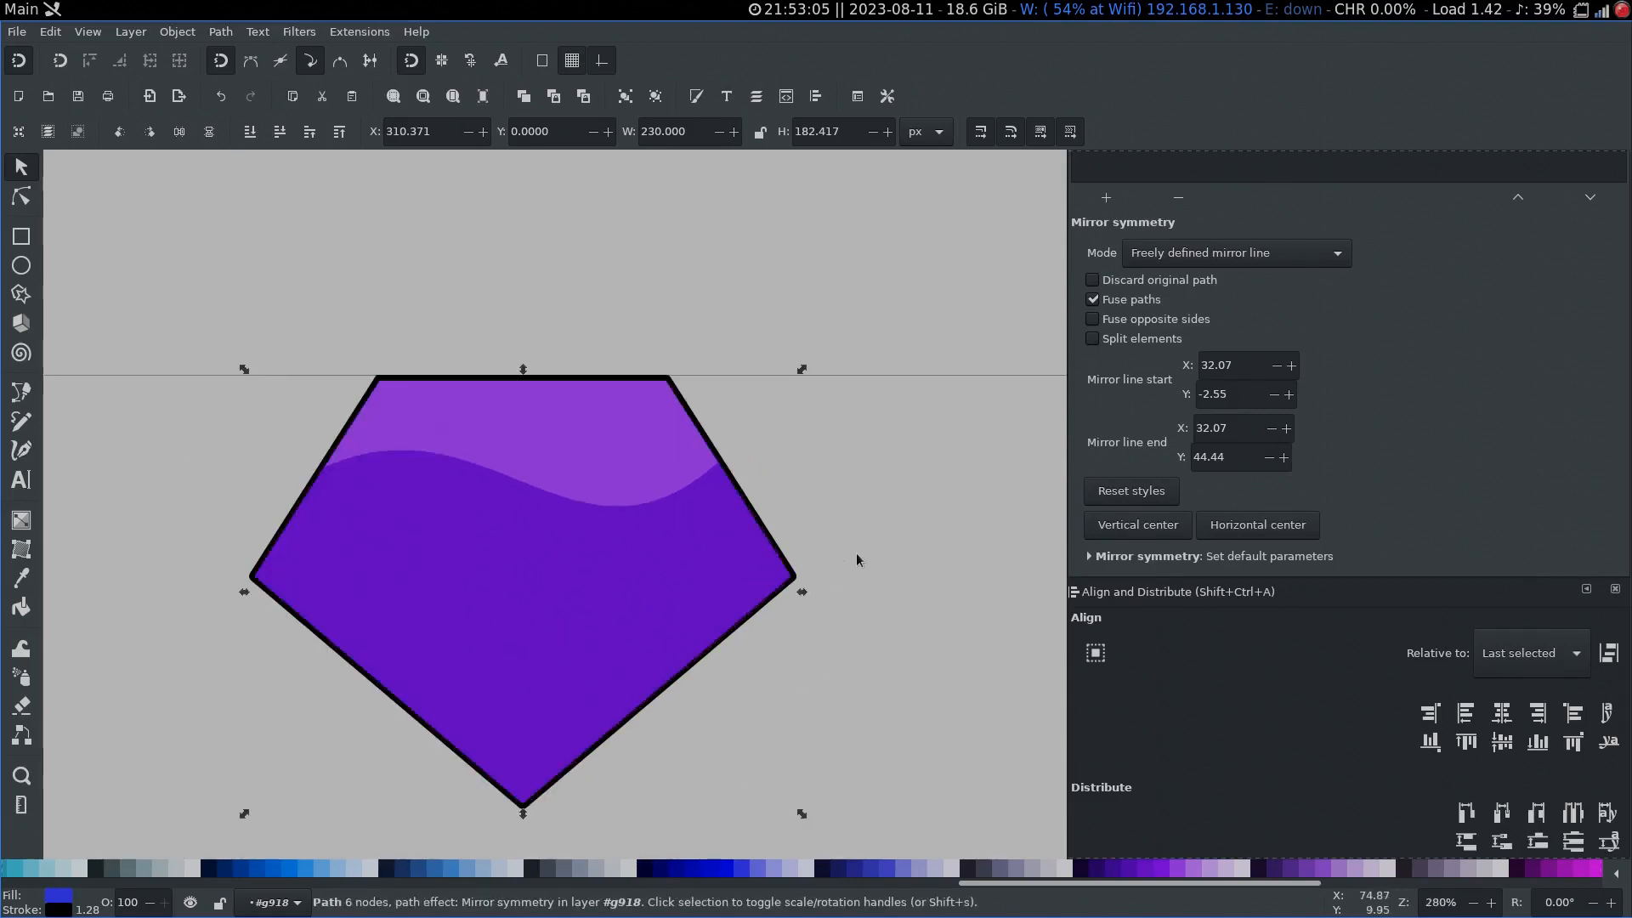
scroll(855, 554, down, 1)
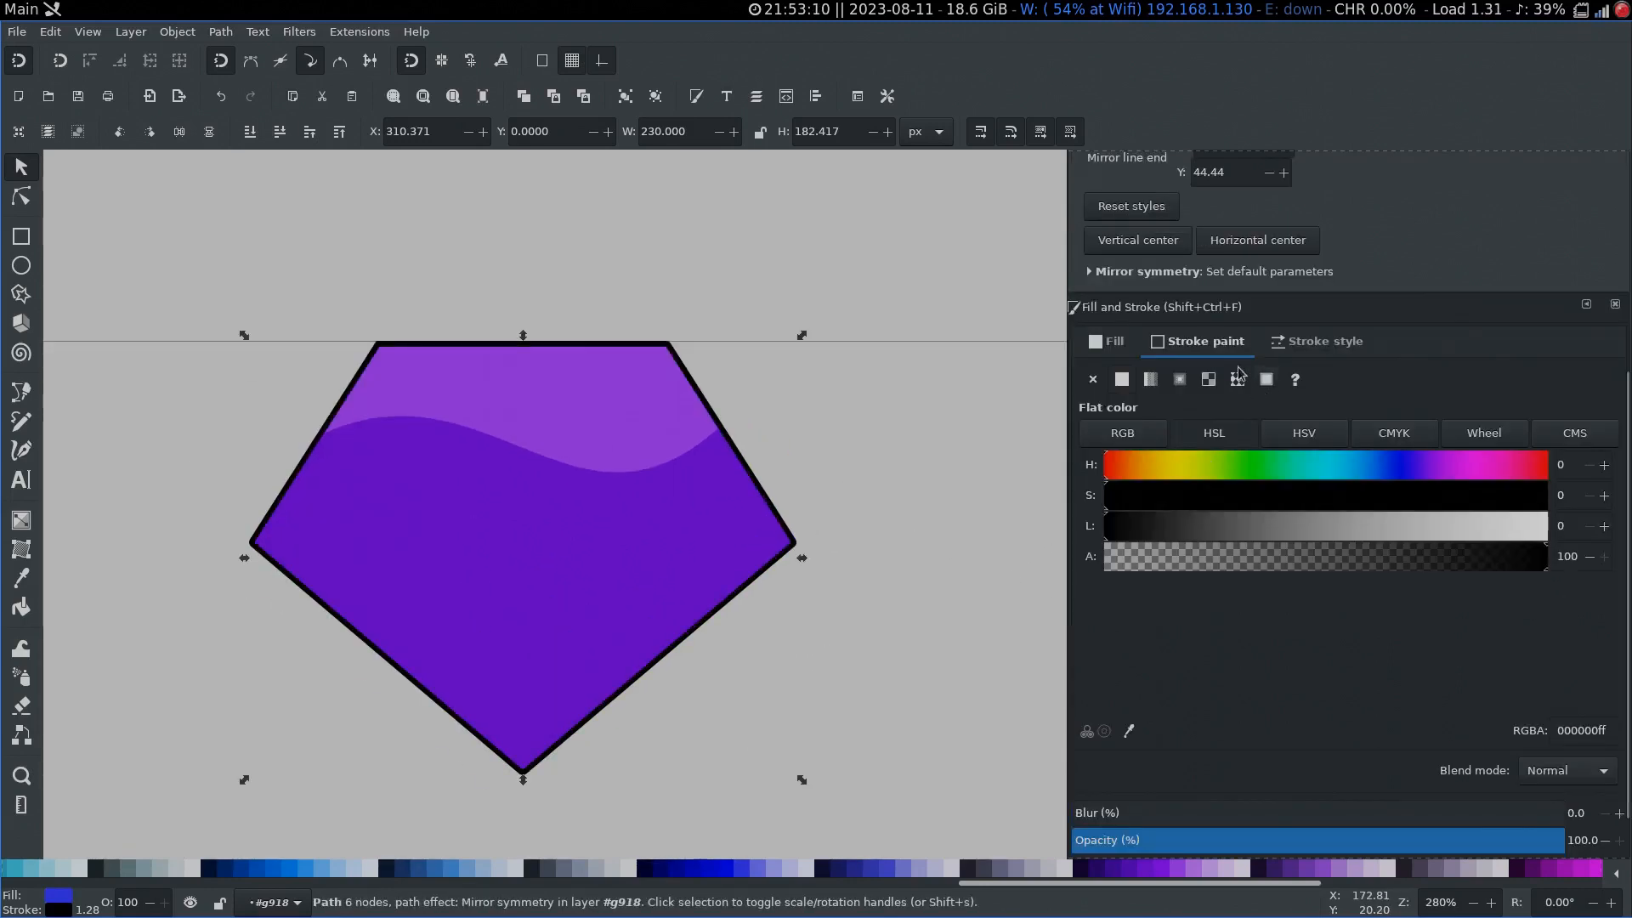
click(1313, 340)
scroll(1211, 387, up, 20)
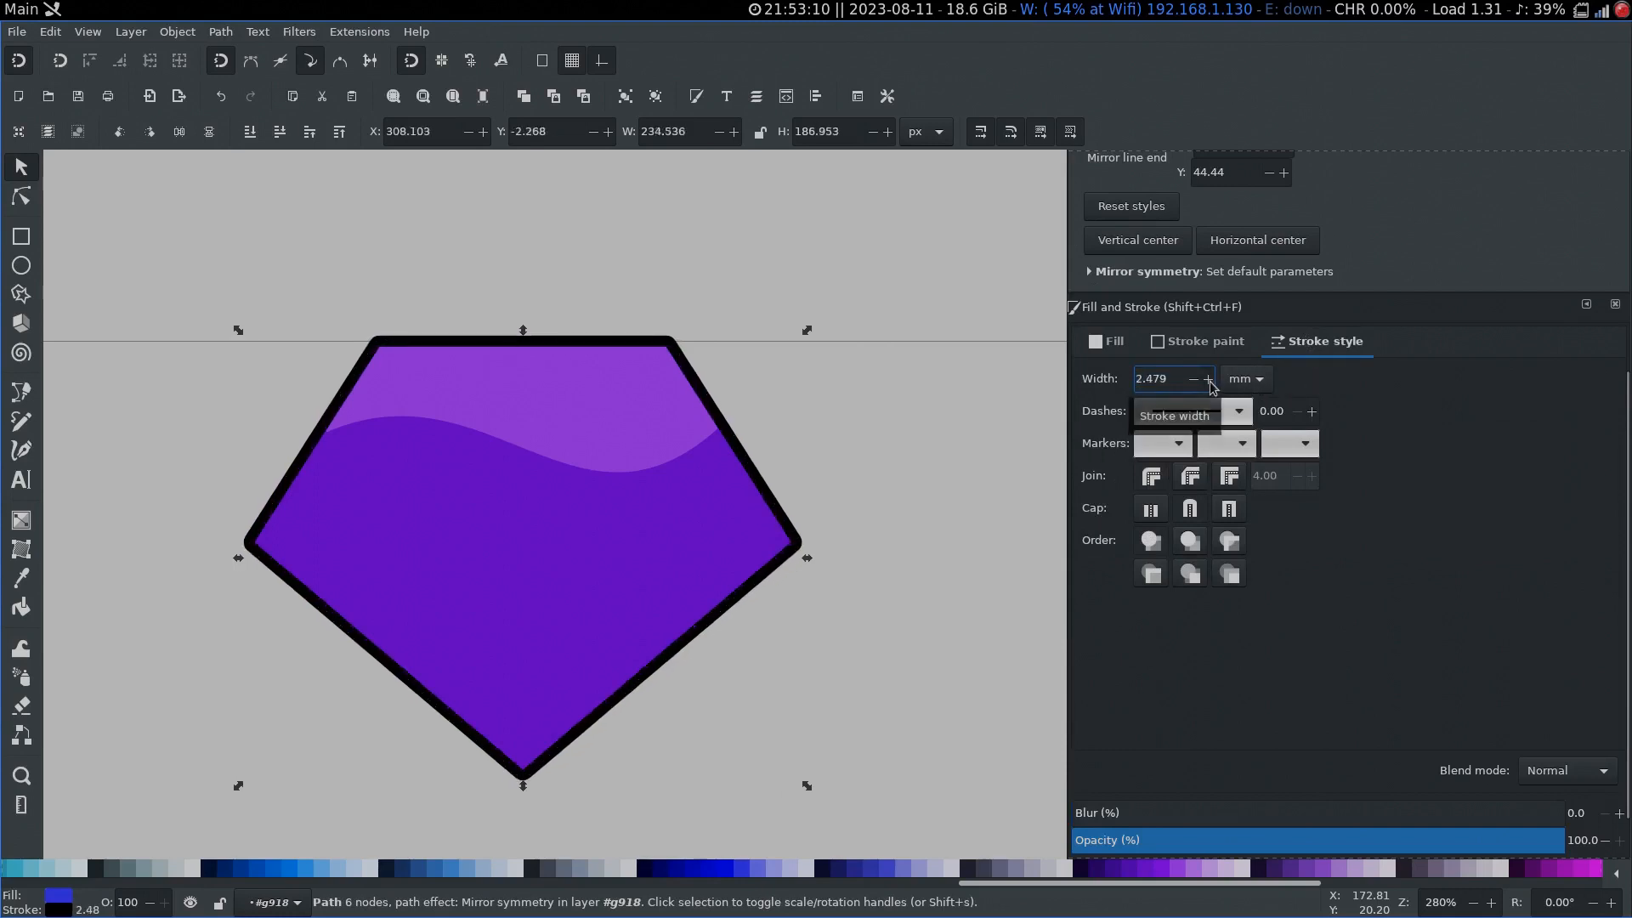
scroll(1211, 386, up, 12)
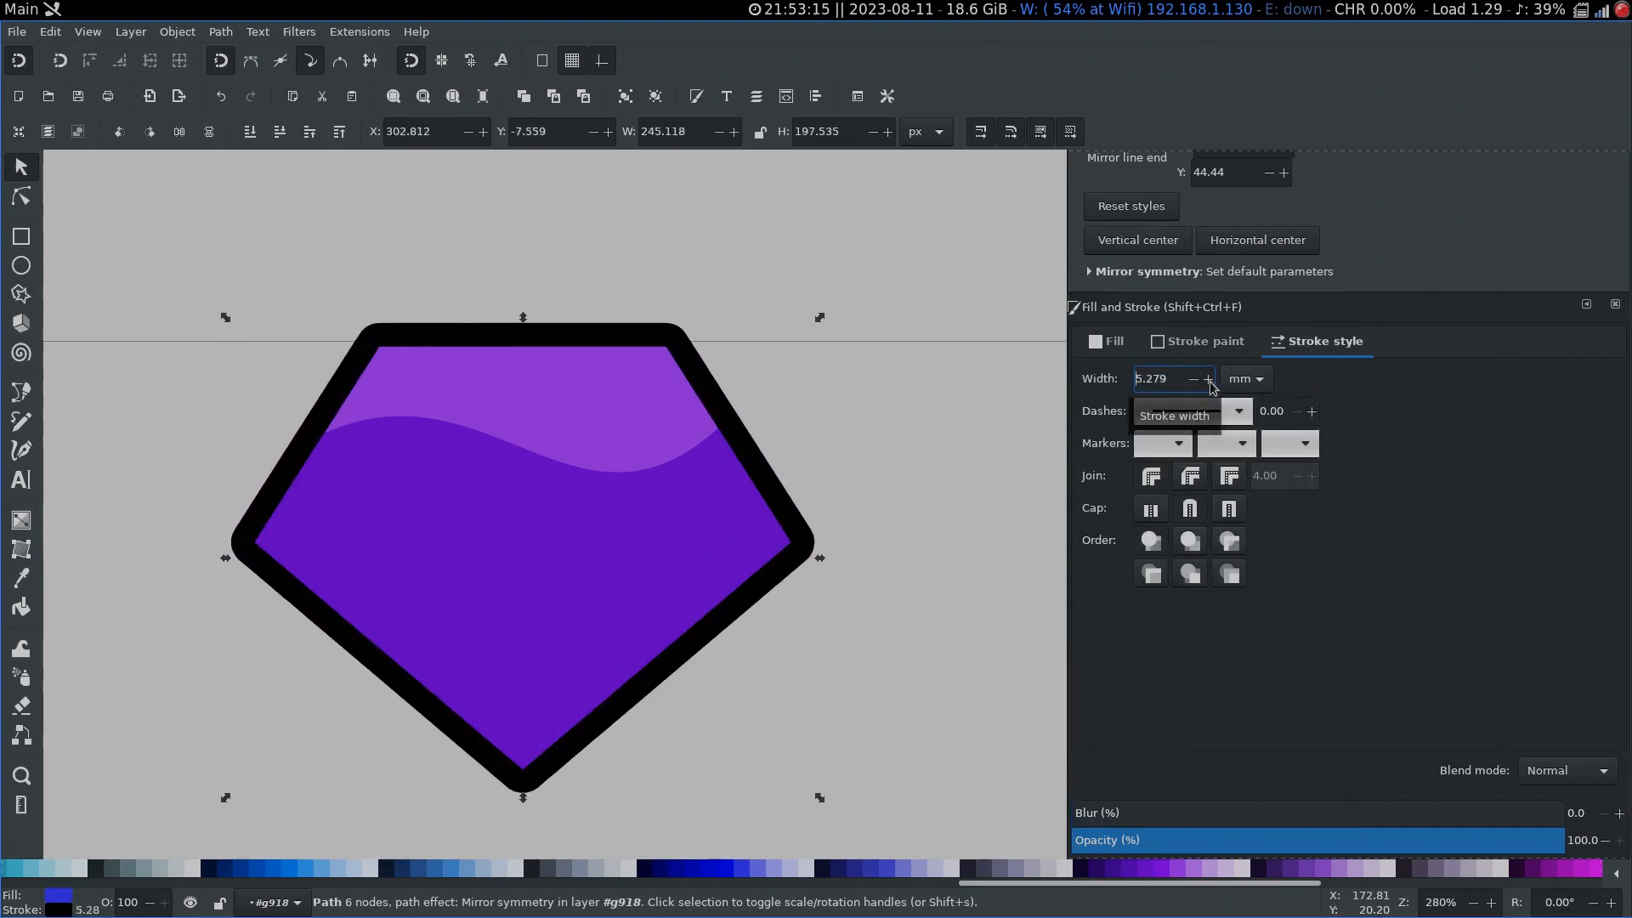
click(1151, 480)
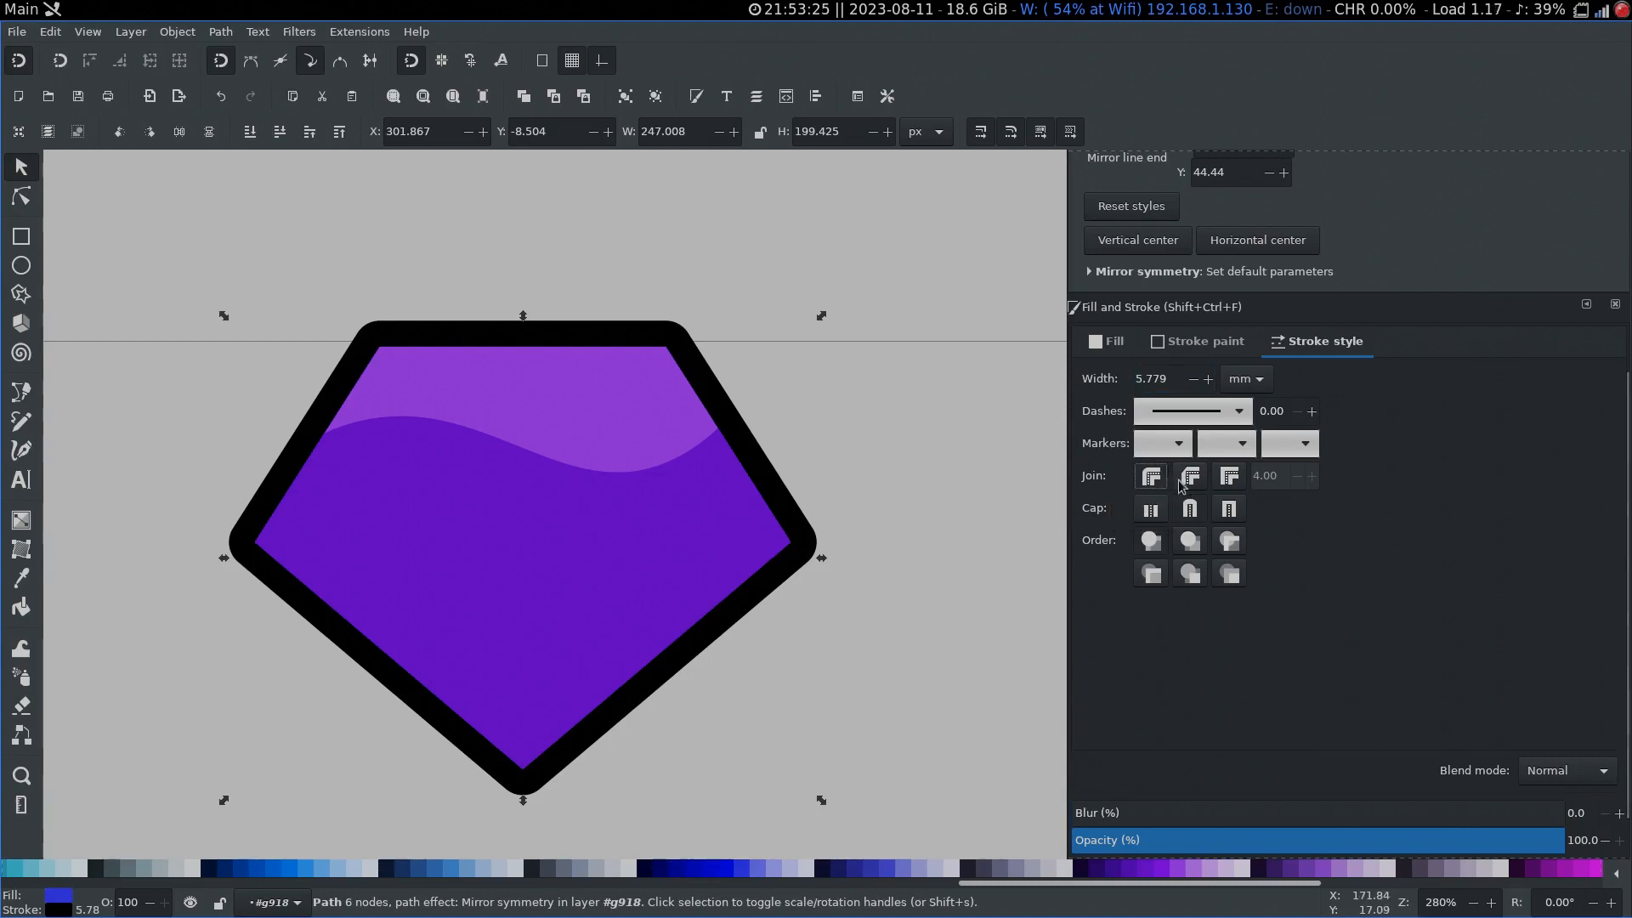
click(1228, 480)
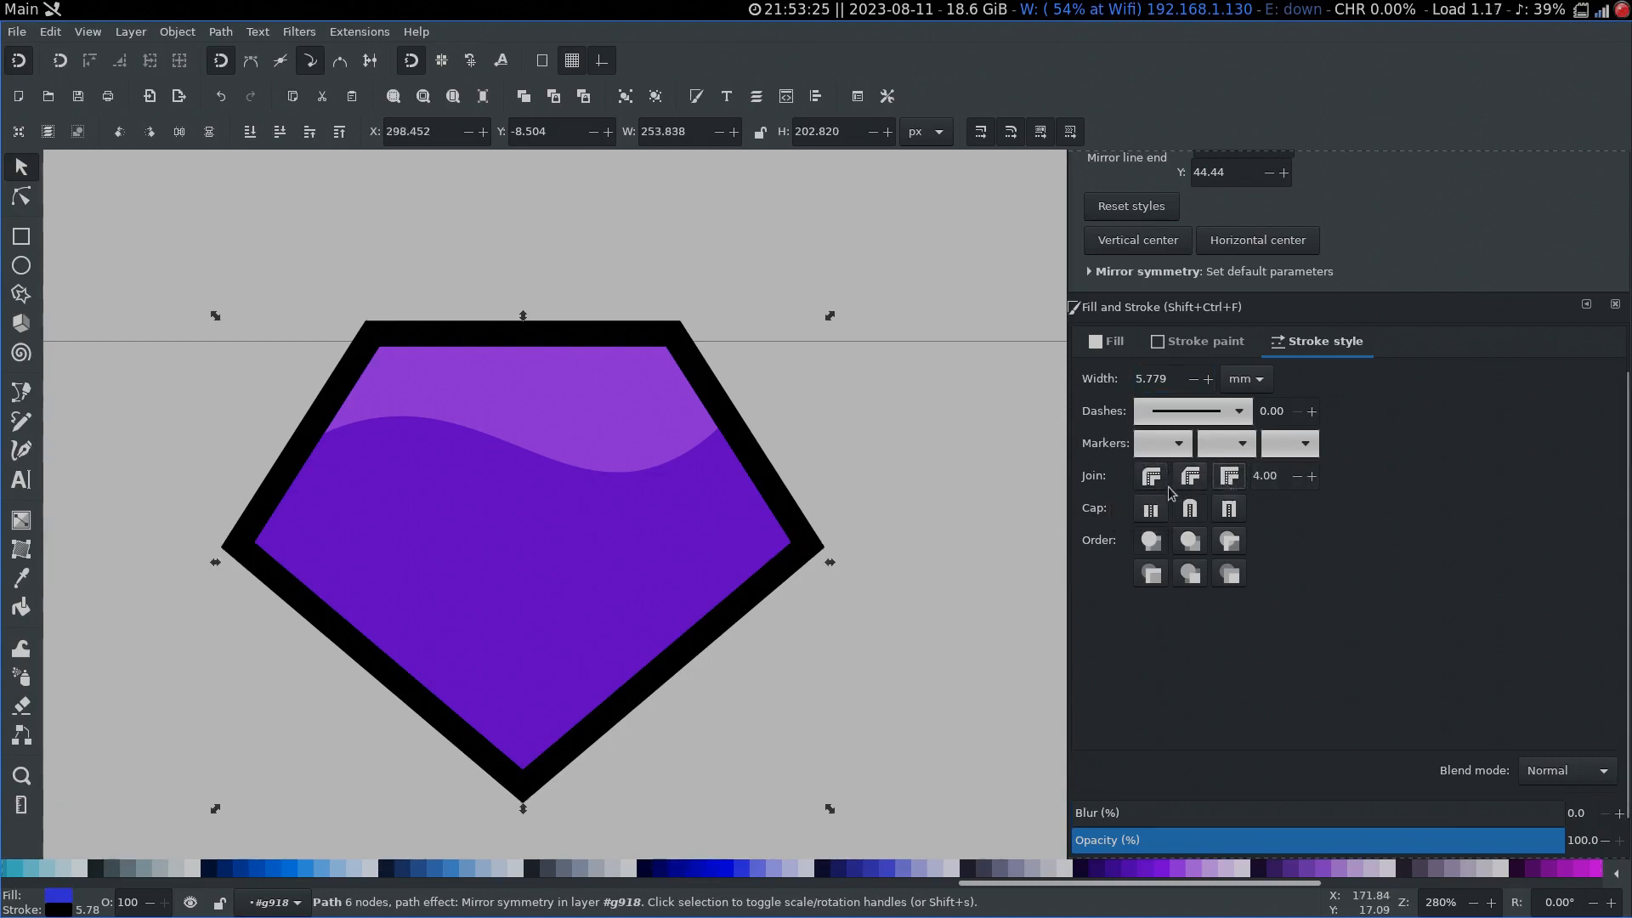
Step: Give the black gem outline's corners a round join and deselect the outline
click(1150, 477)
click(821, 486)
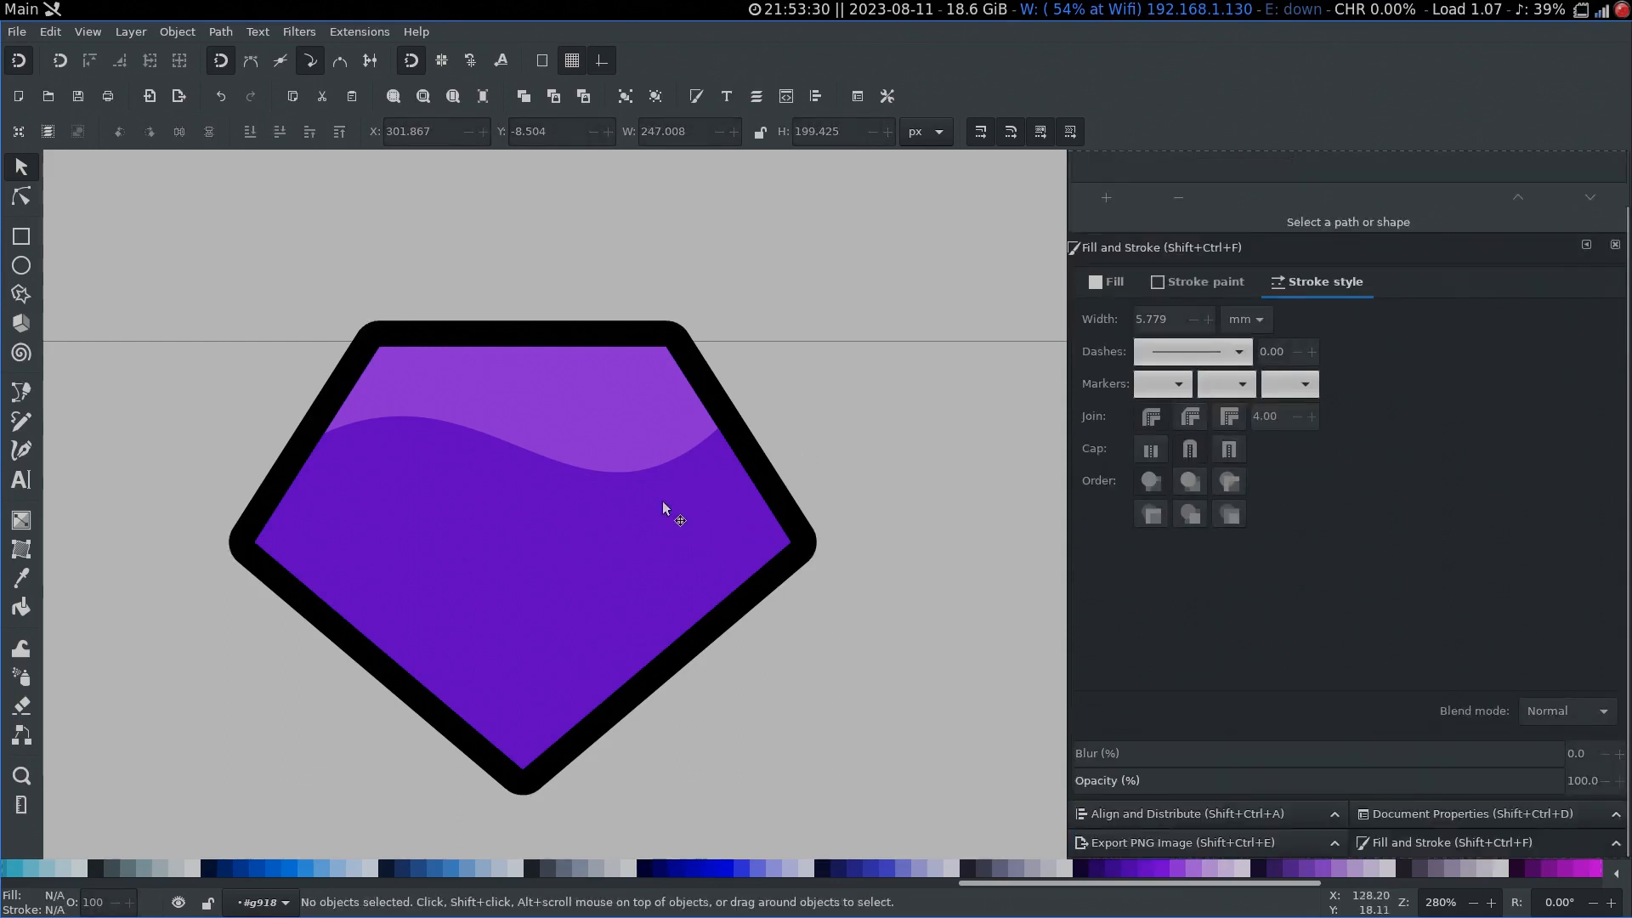
Step: Draw a four-cornered star about 107 px wide at the gem's upper-right corner, with spoke ratio 0.4 and rounding 0.05
key(shift)
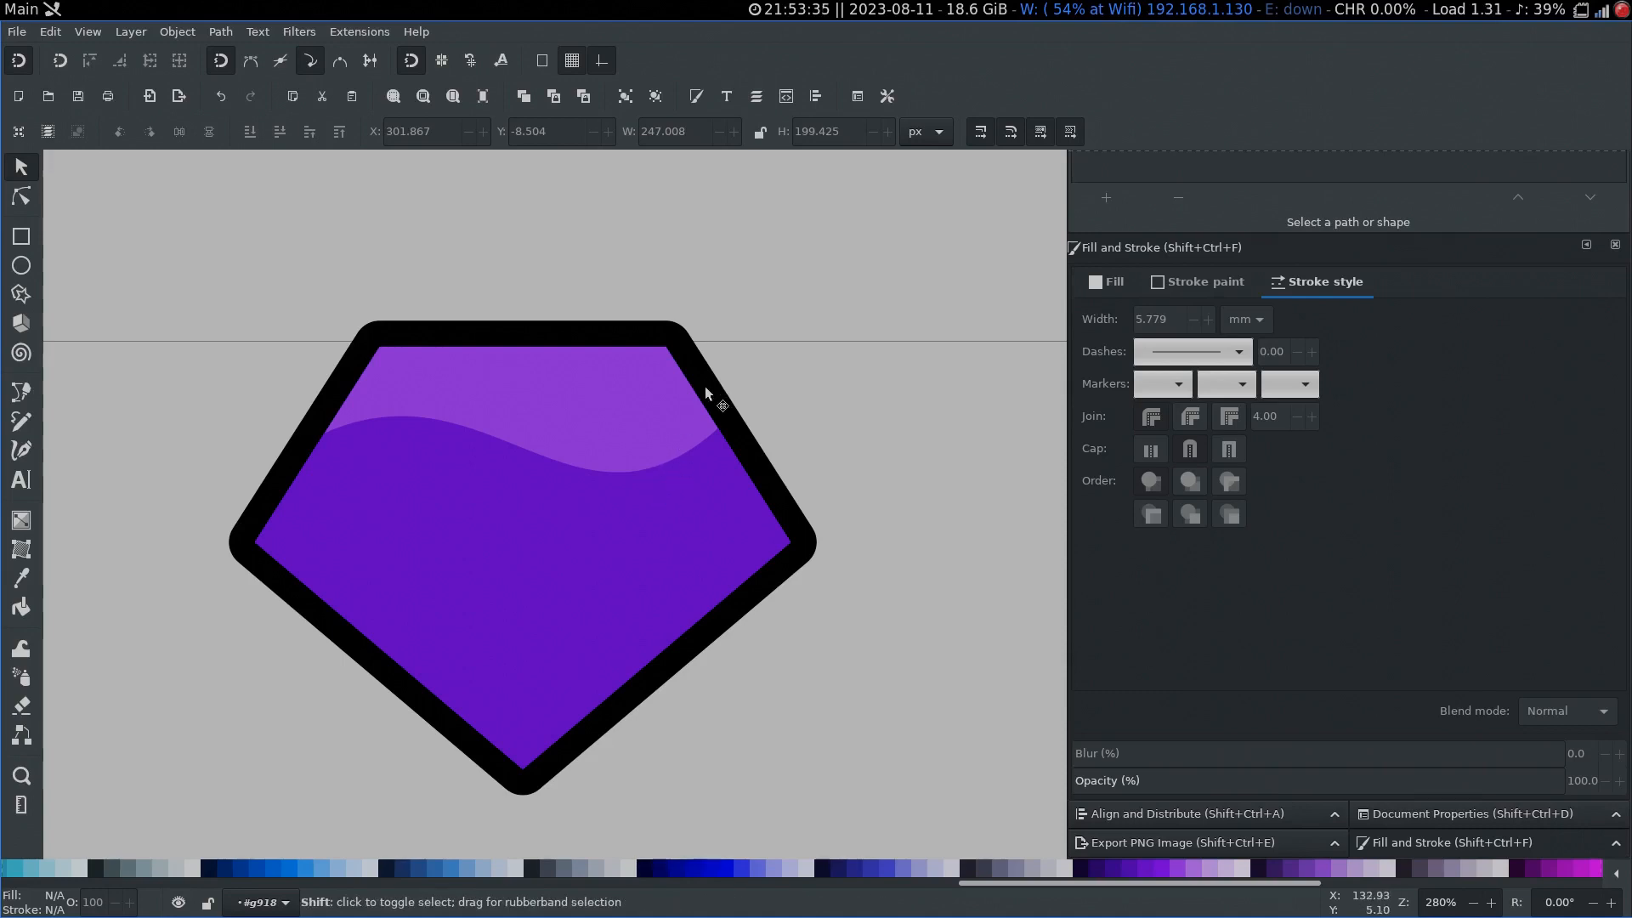
key(asterisk)
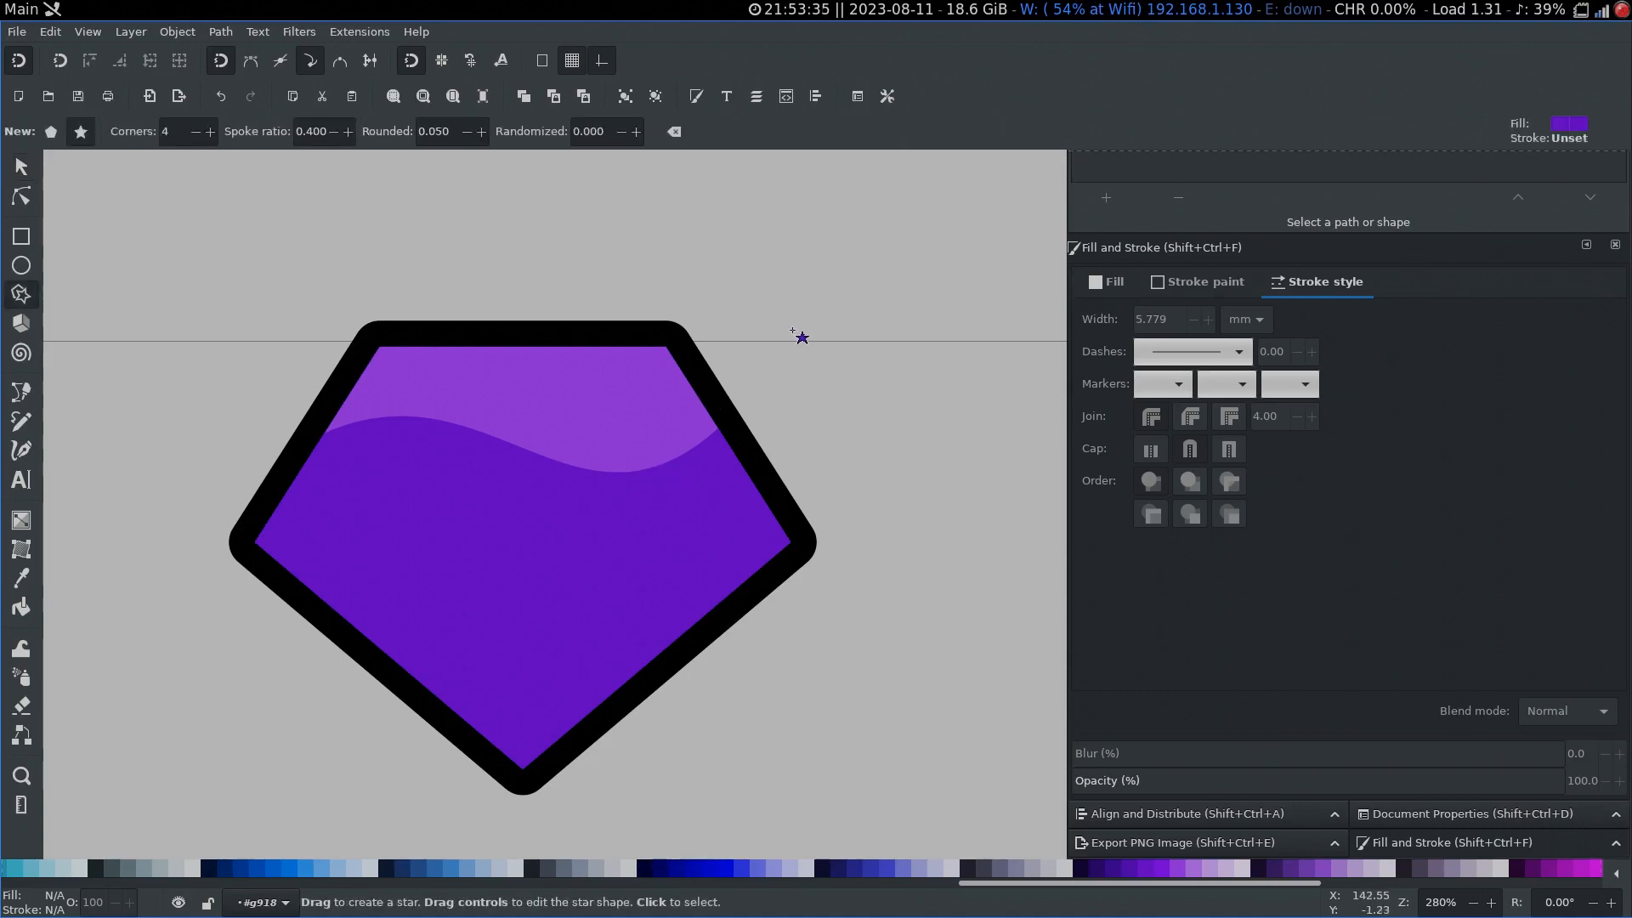
drag(767, 303, 771, 431)
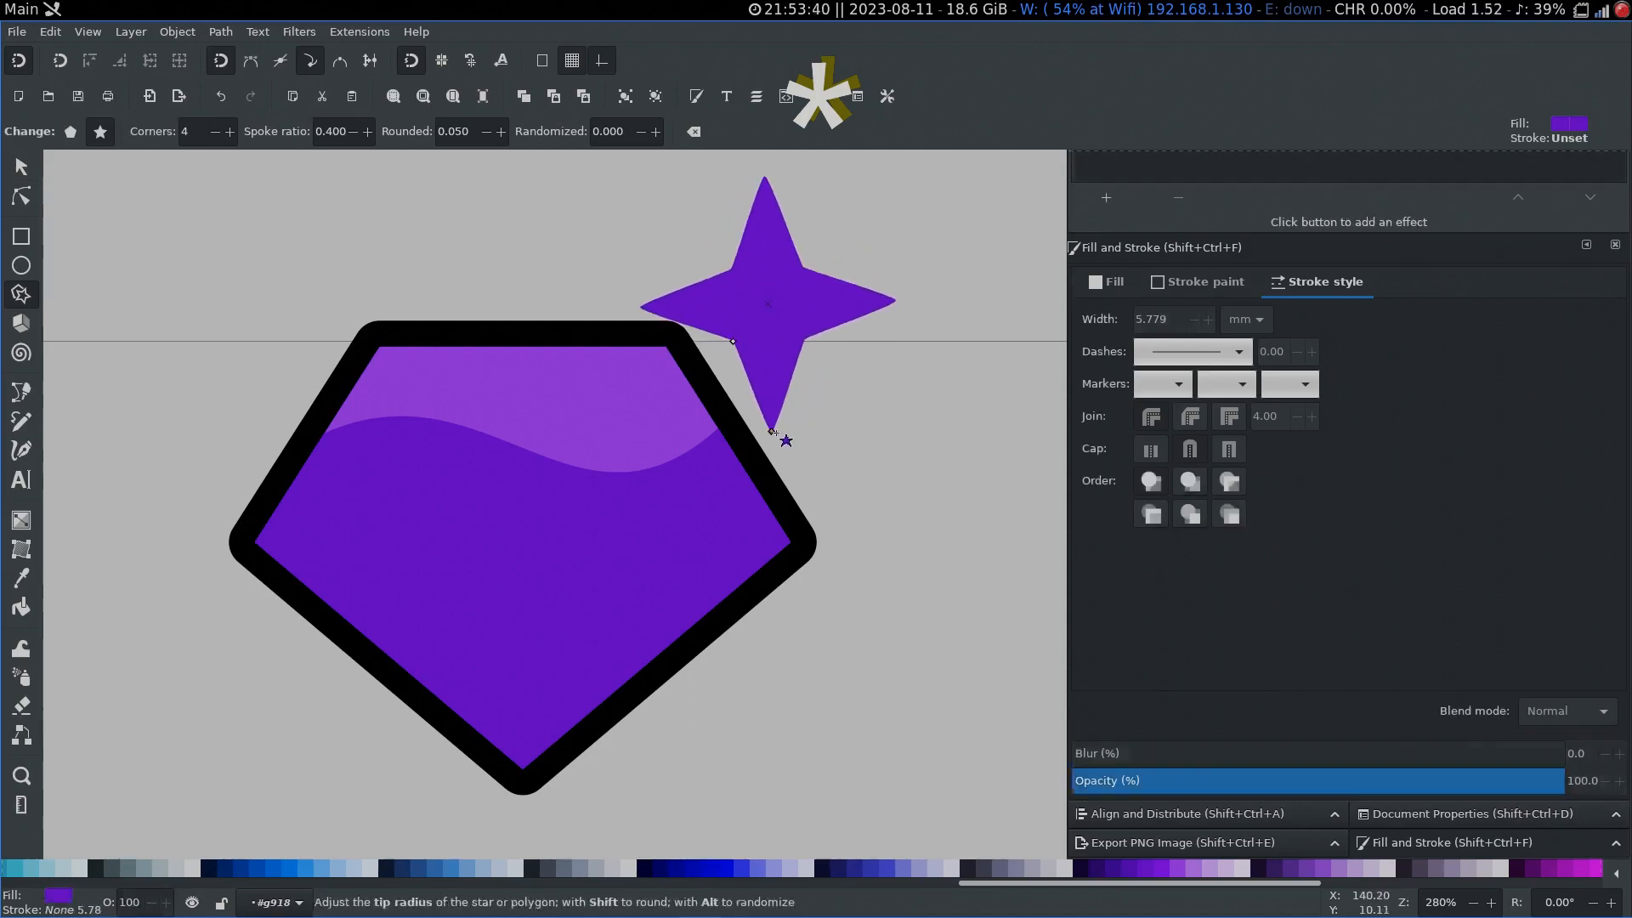
key(s)
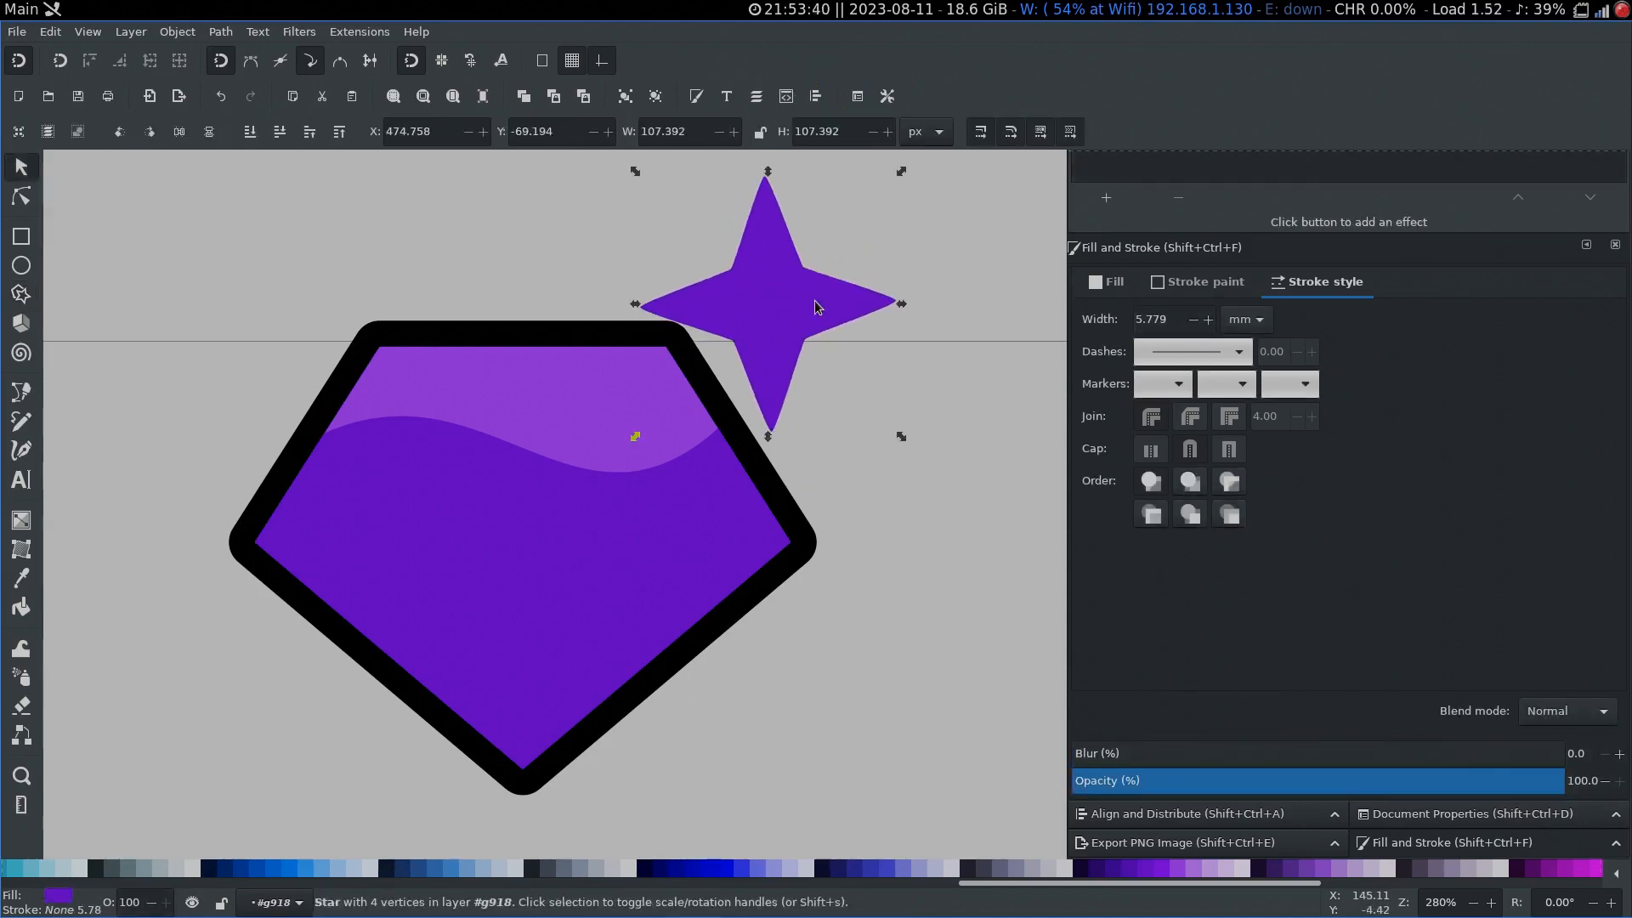
key(asterisk)
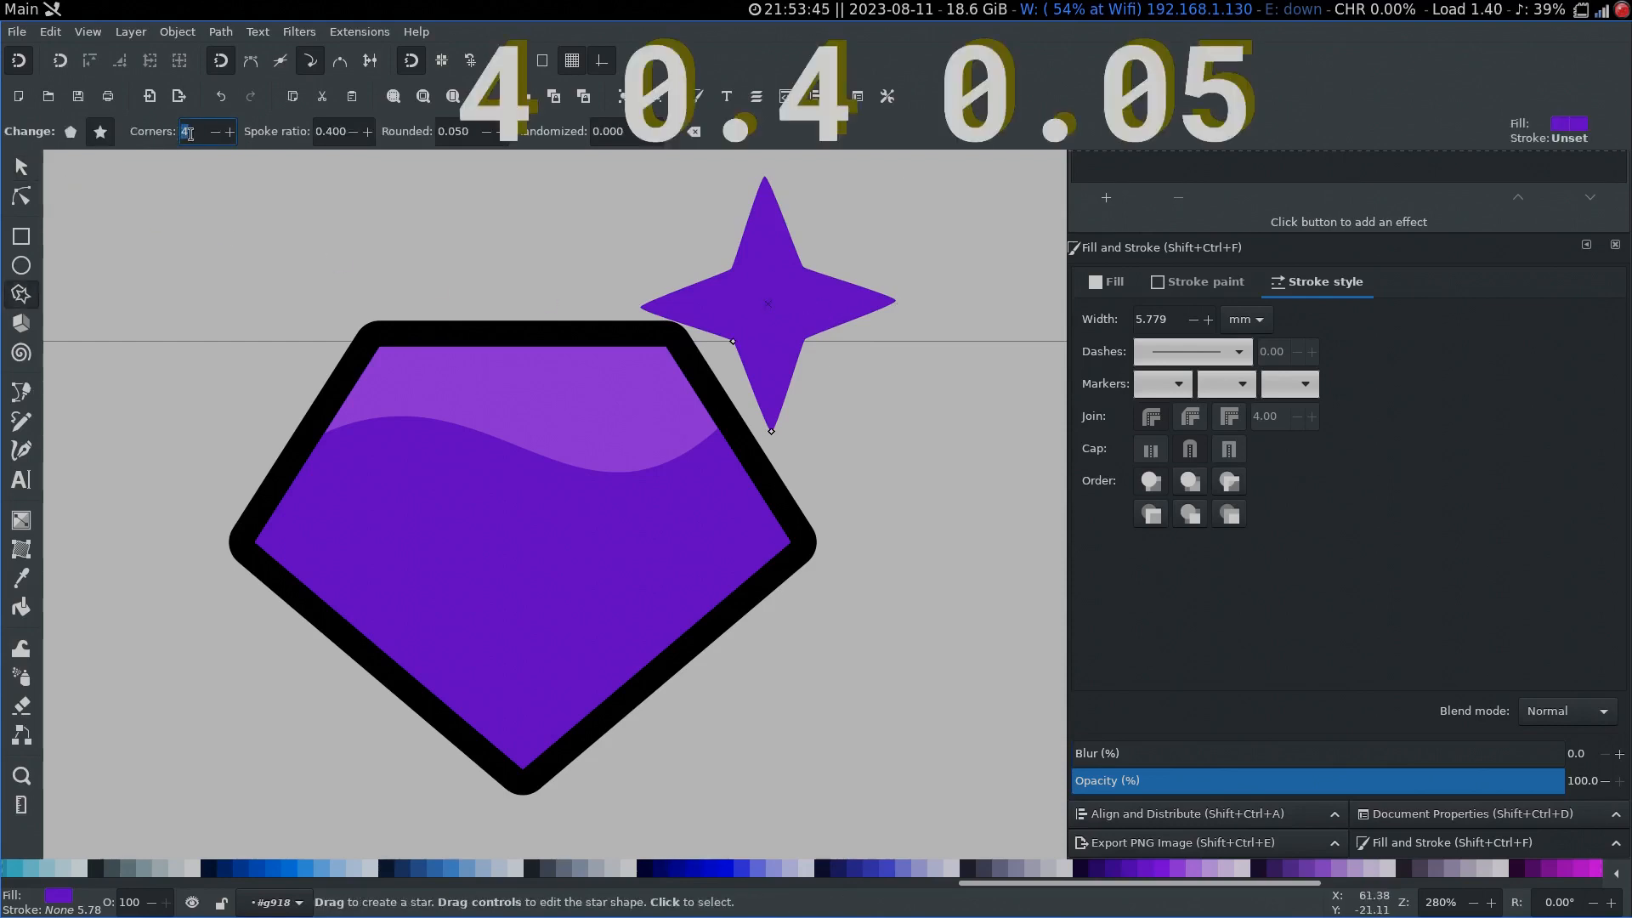
click(472, 131)
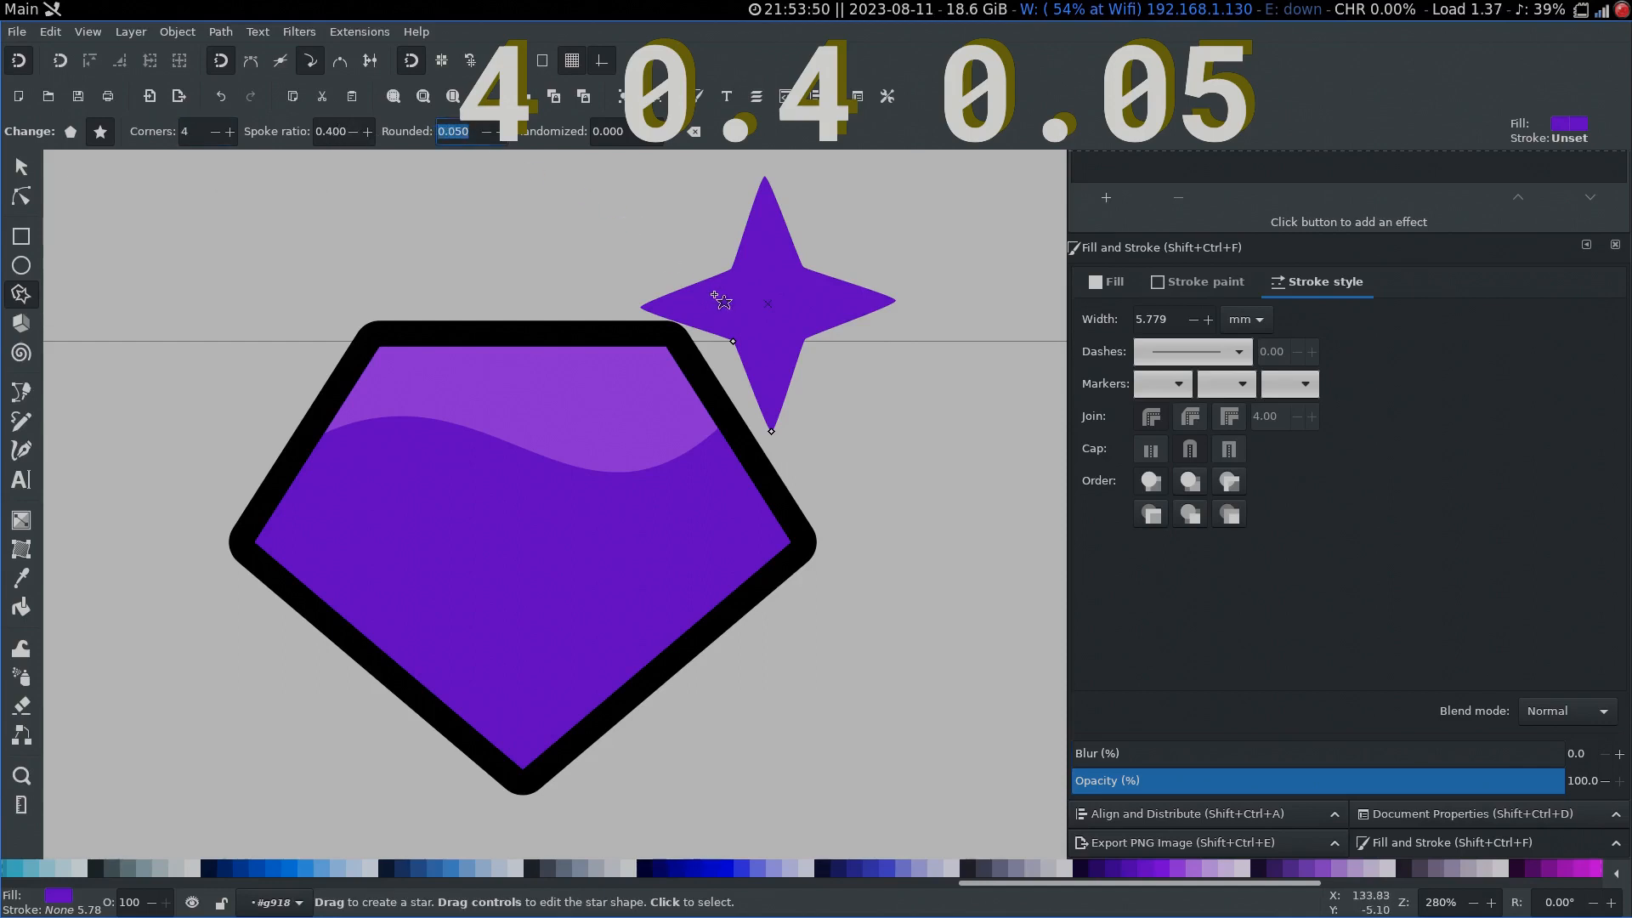
text(ss)
key(Escape)
key(s)
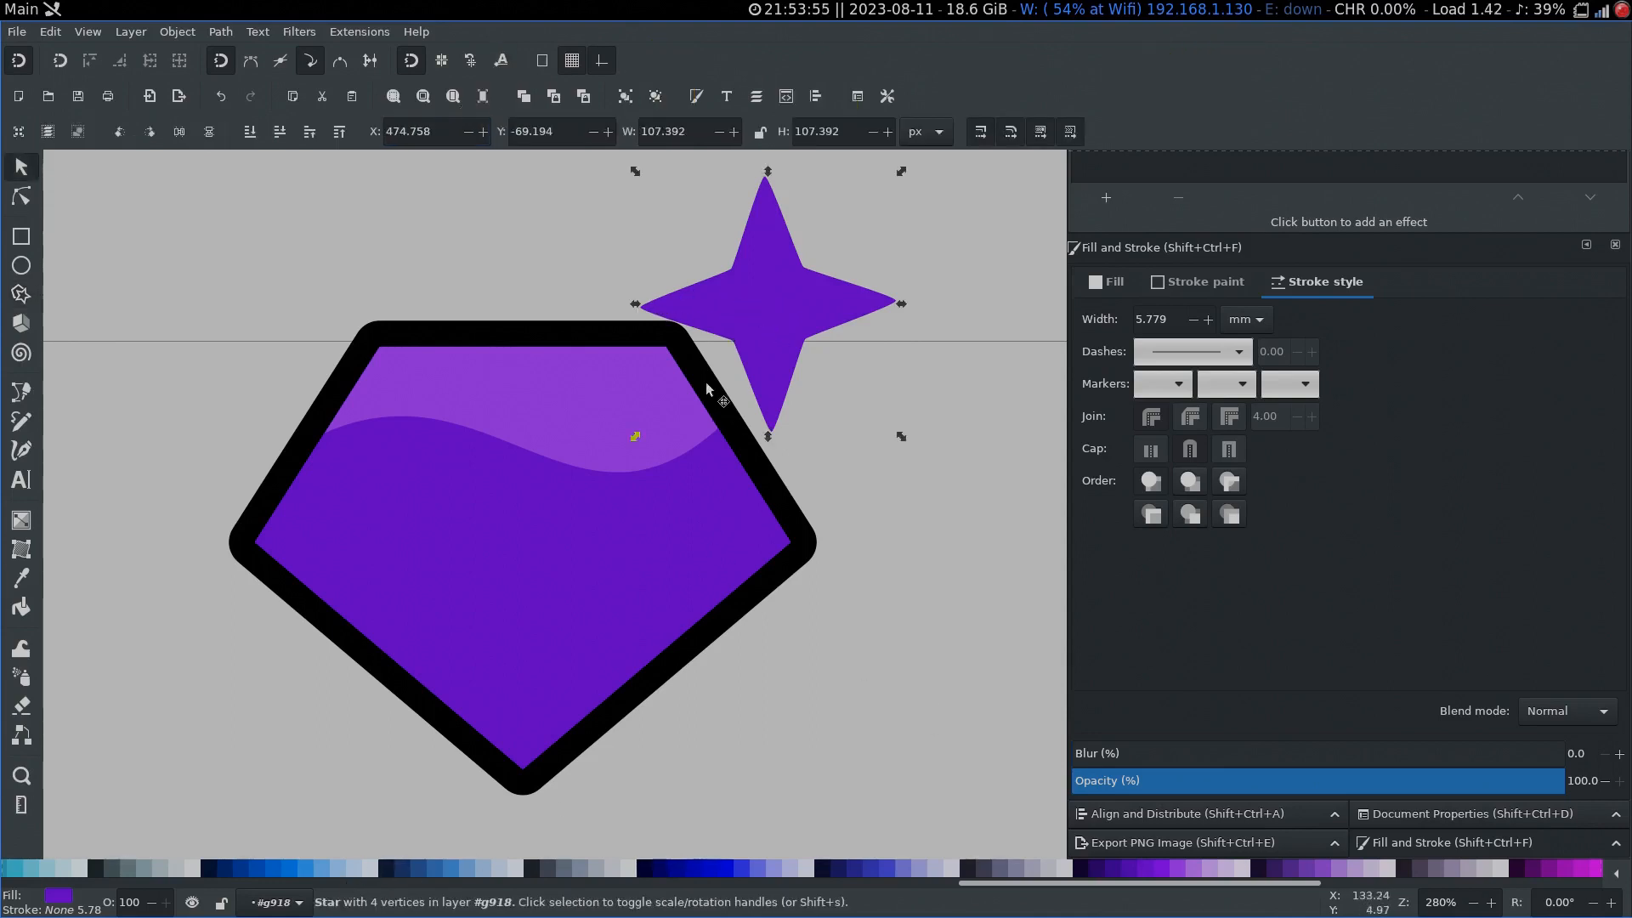
Step: Fill the star with light grey and scale it uniformly to about 76 px, placed over the gem's upper-right edge
click(804, 867)
drag(764, 337, 651, 439)
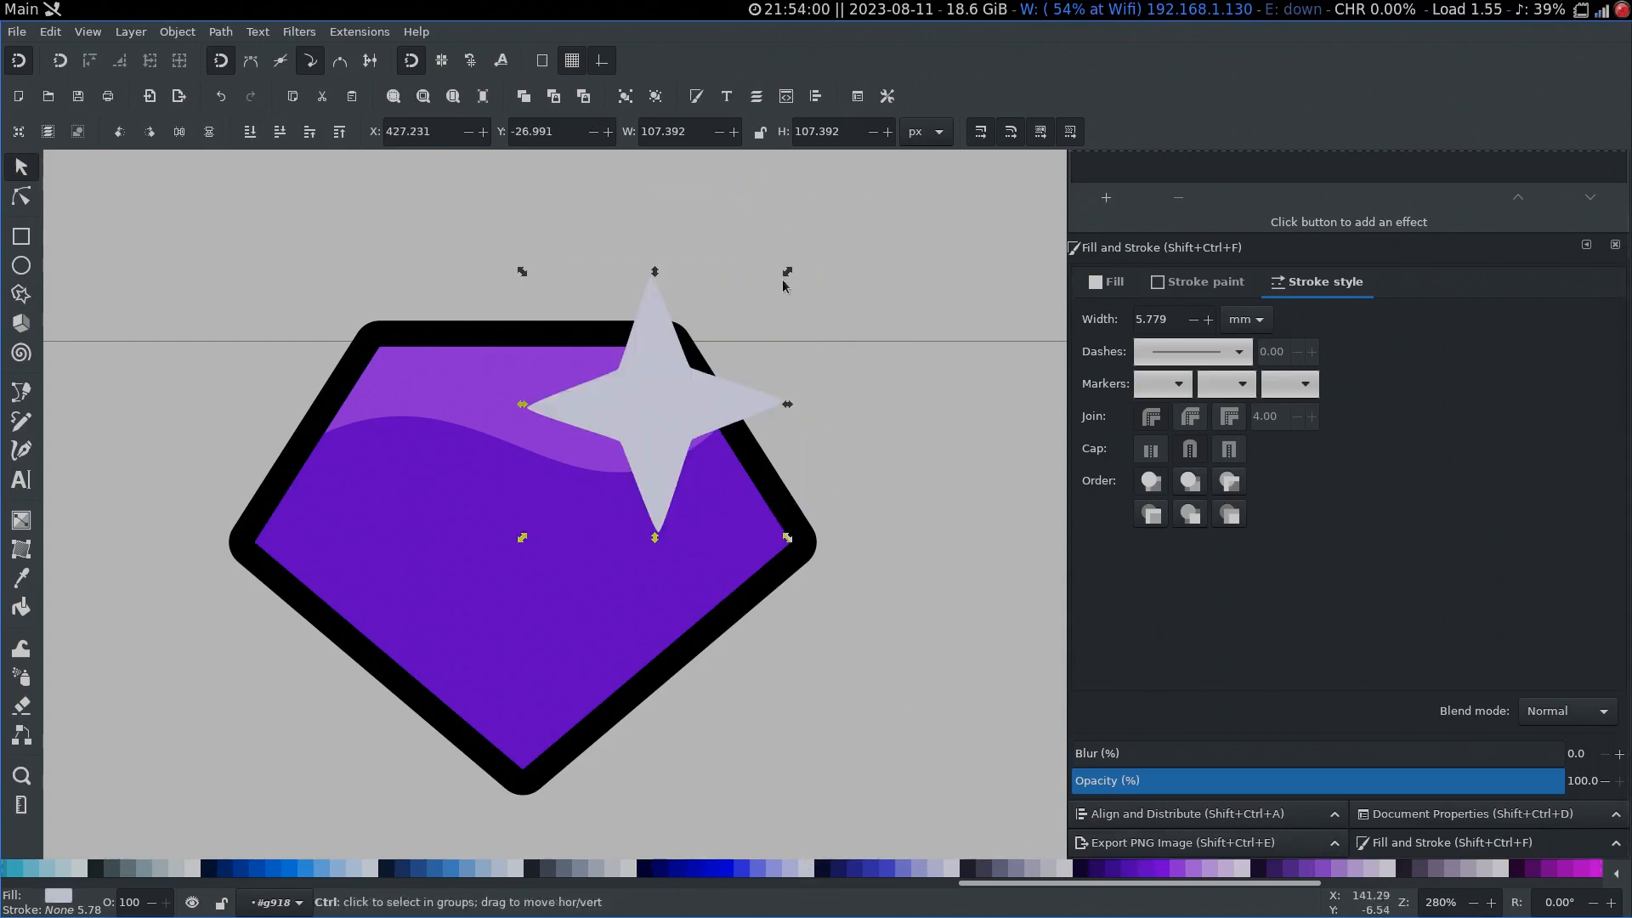
drag(786, 272, 686, 372)
drag(625, 436, 686, 405)
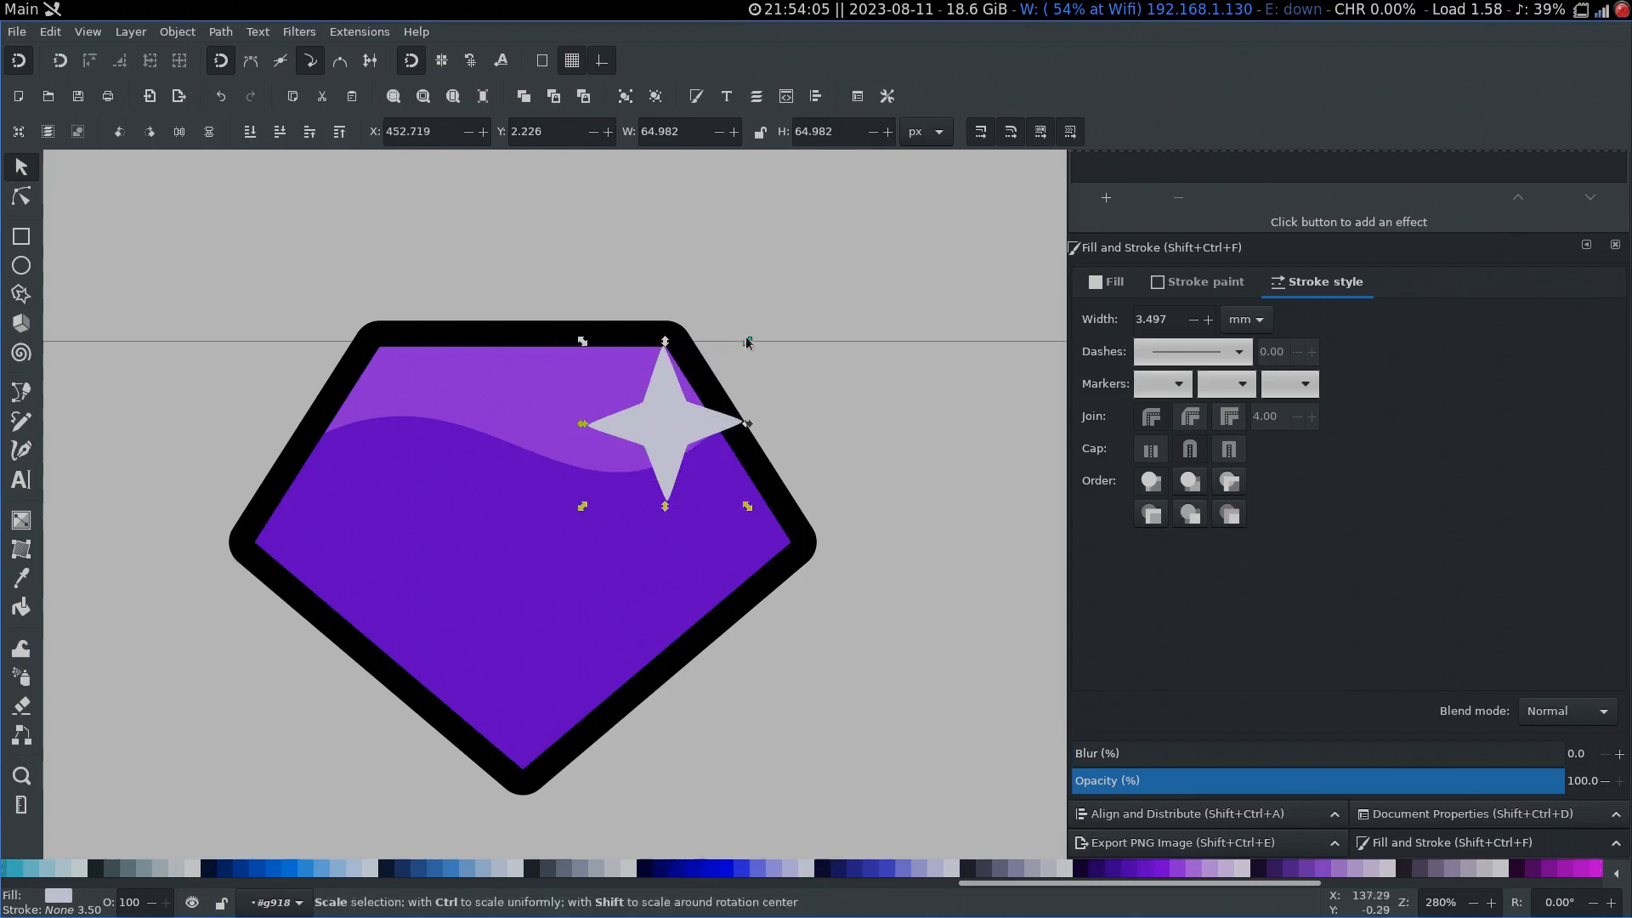
drag(746, 342, 774, 315)
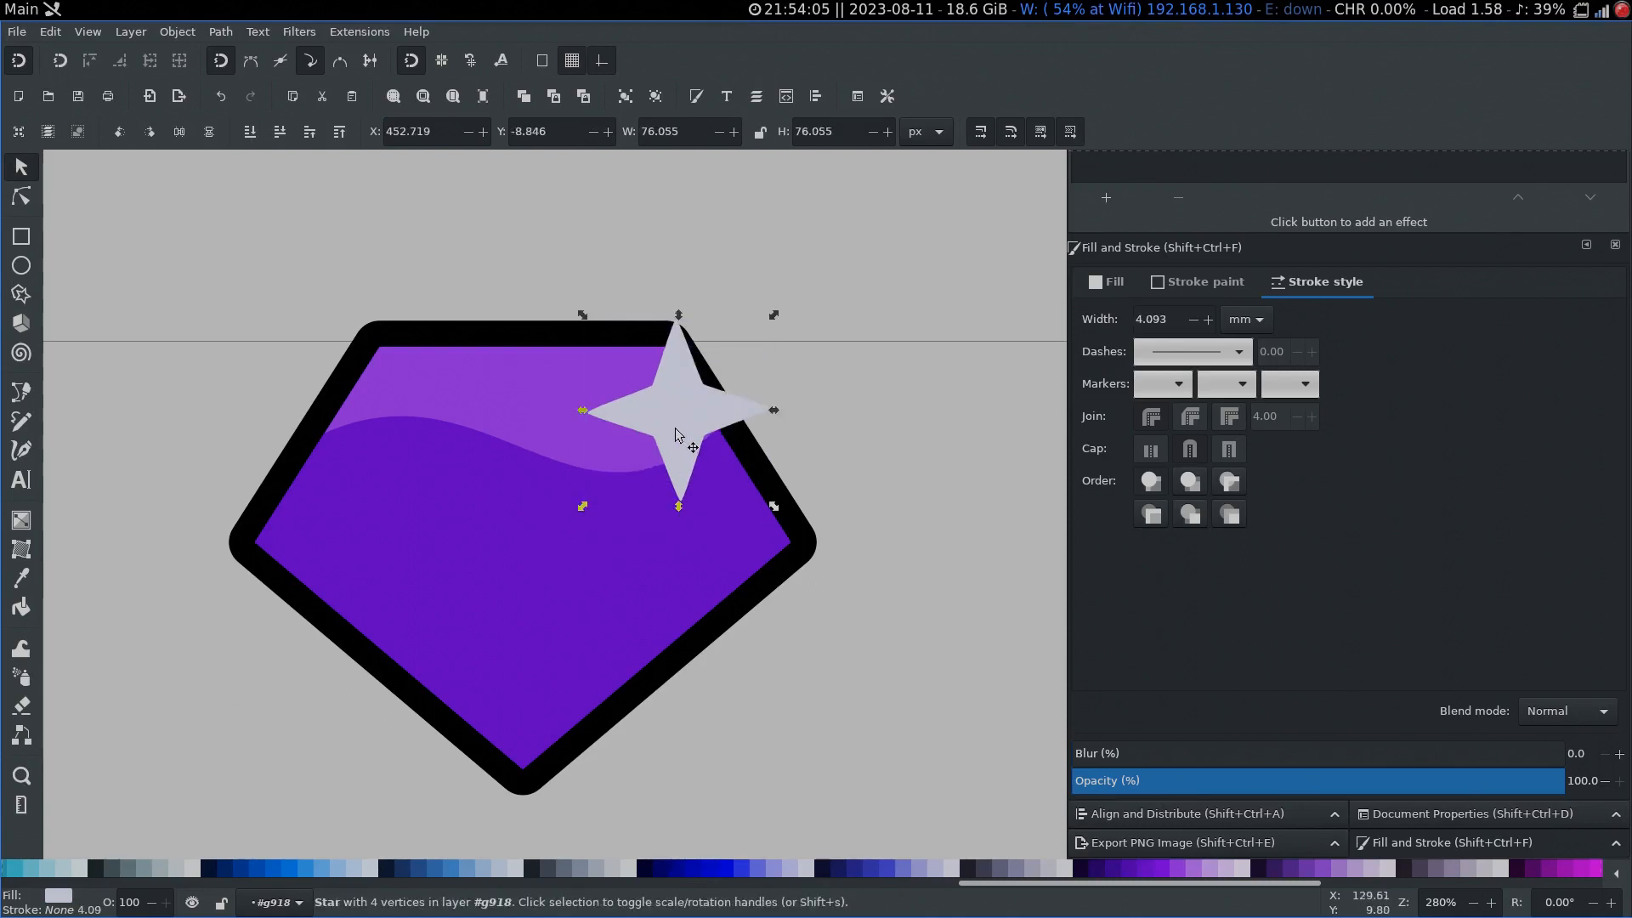
Step: Duplicate the star, shrink the copy to about 43 px, and place it inside the gem, below and left of the large star
key(ctrl+d)
drag(691, 410, 568, 525)
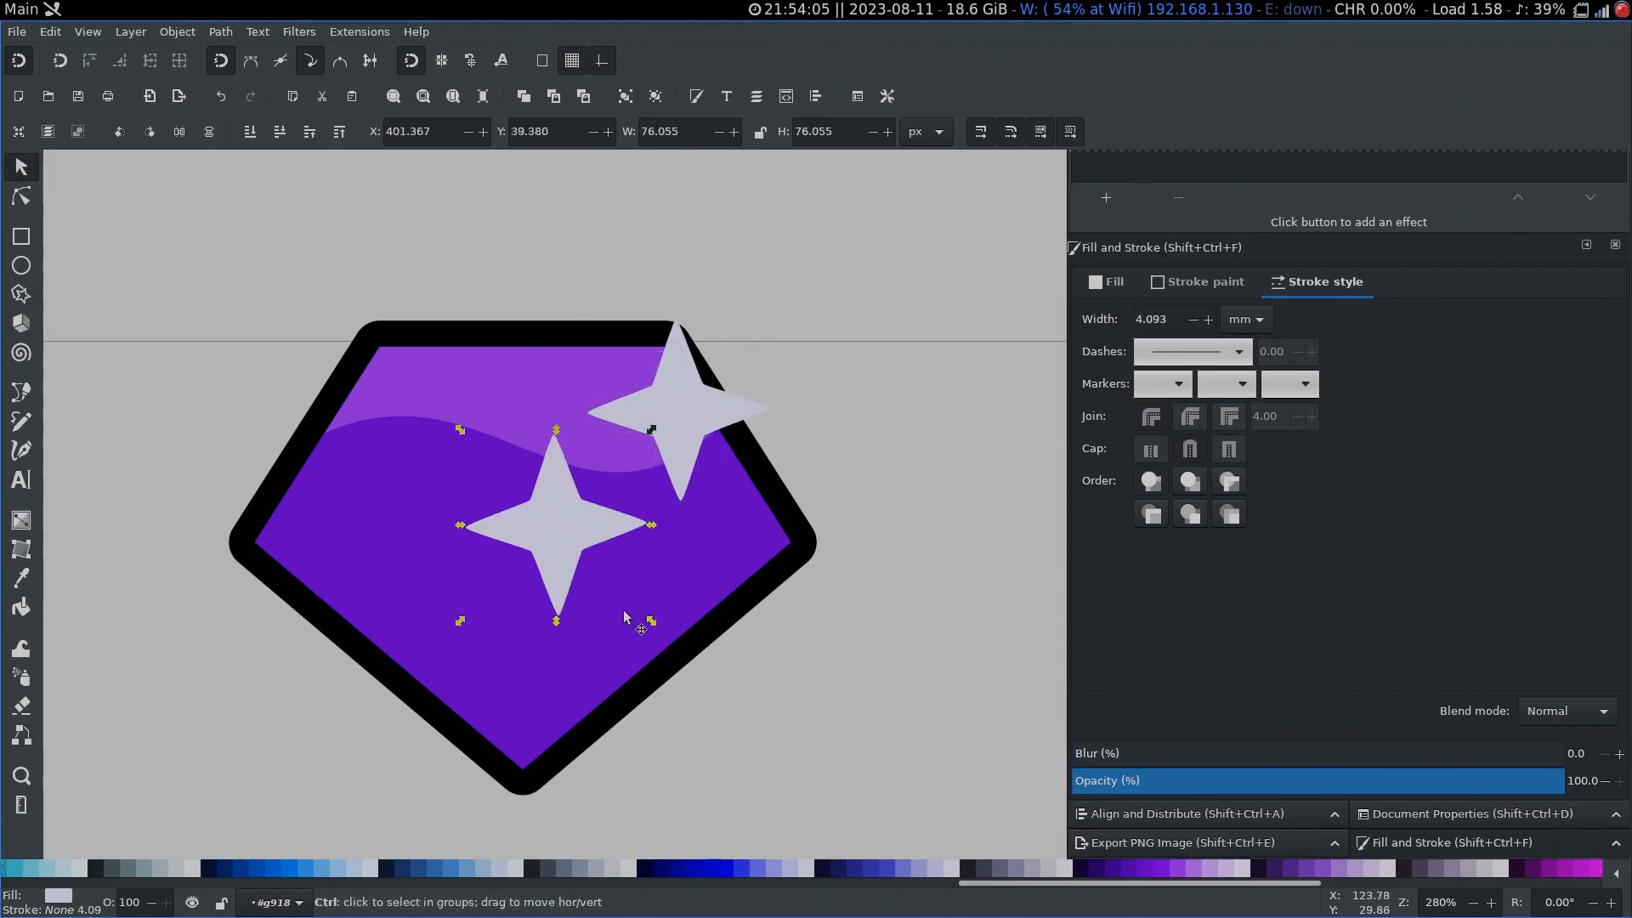
drag(651, 622, 569, 538)
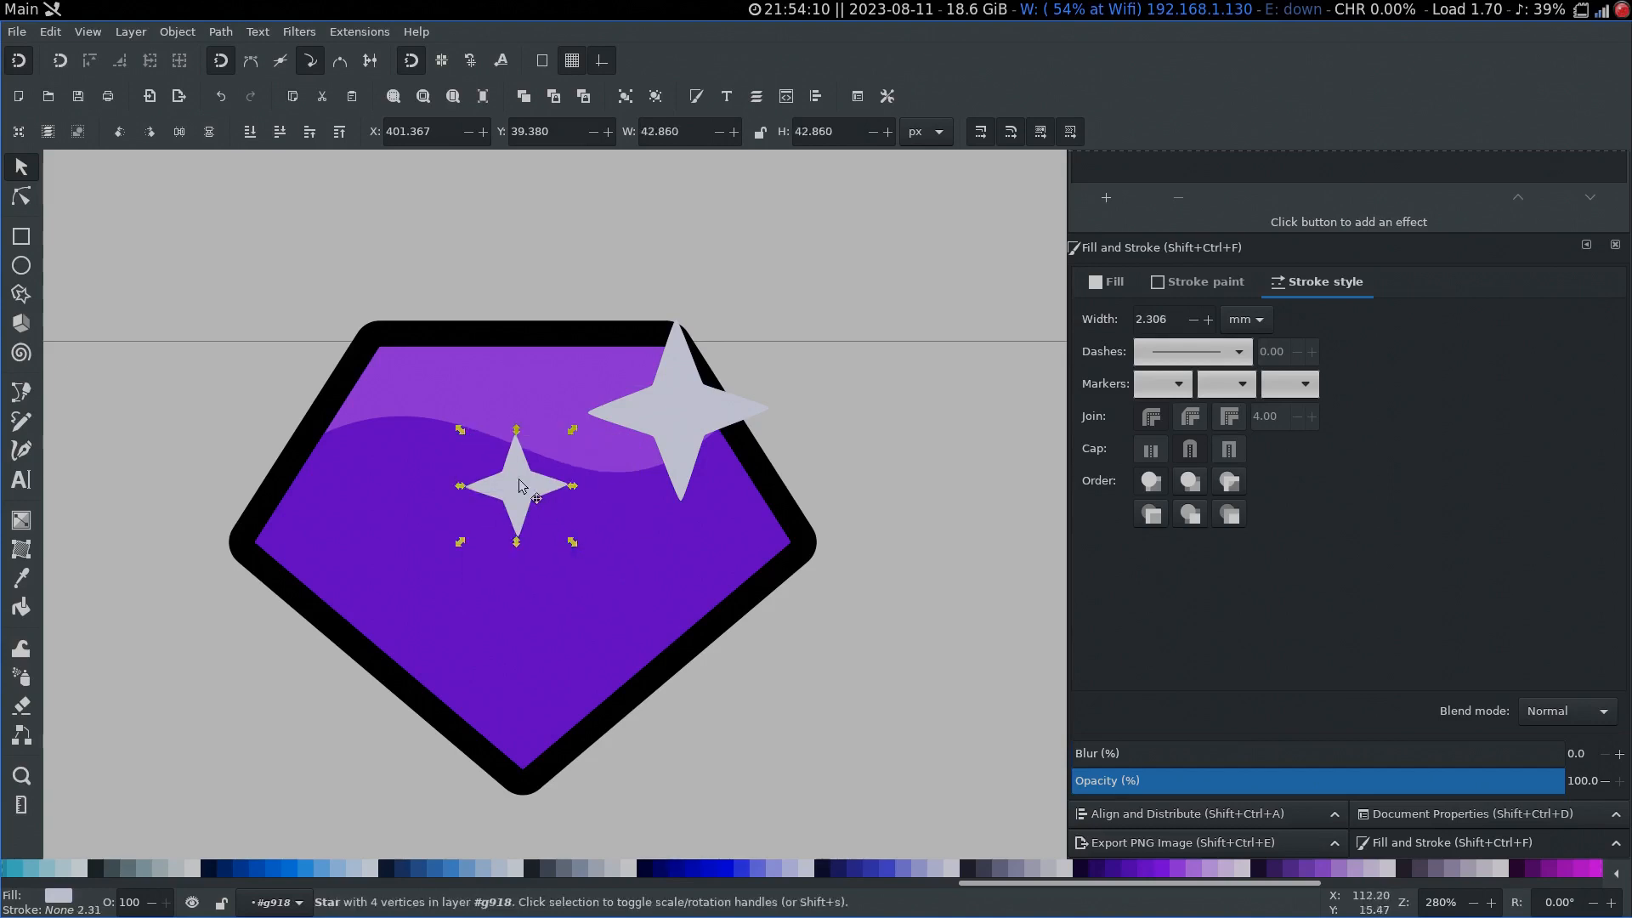
drag(527, 485, 583, 491)
click(740, 510)
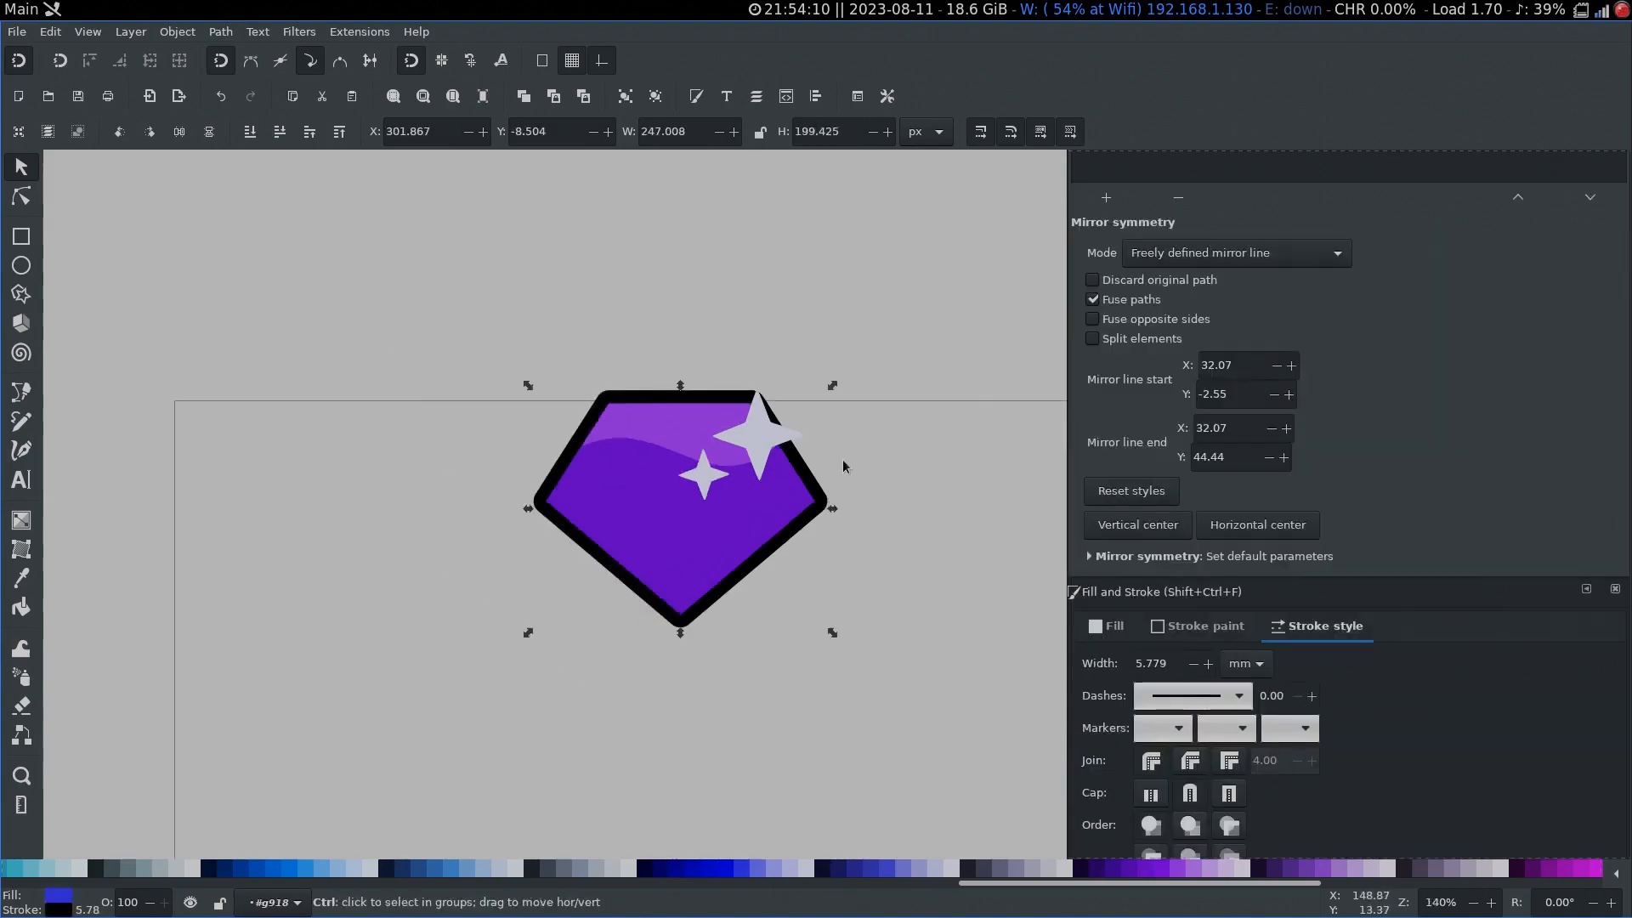
scroll(843, 459, down, 2)
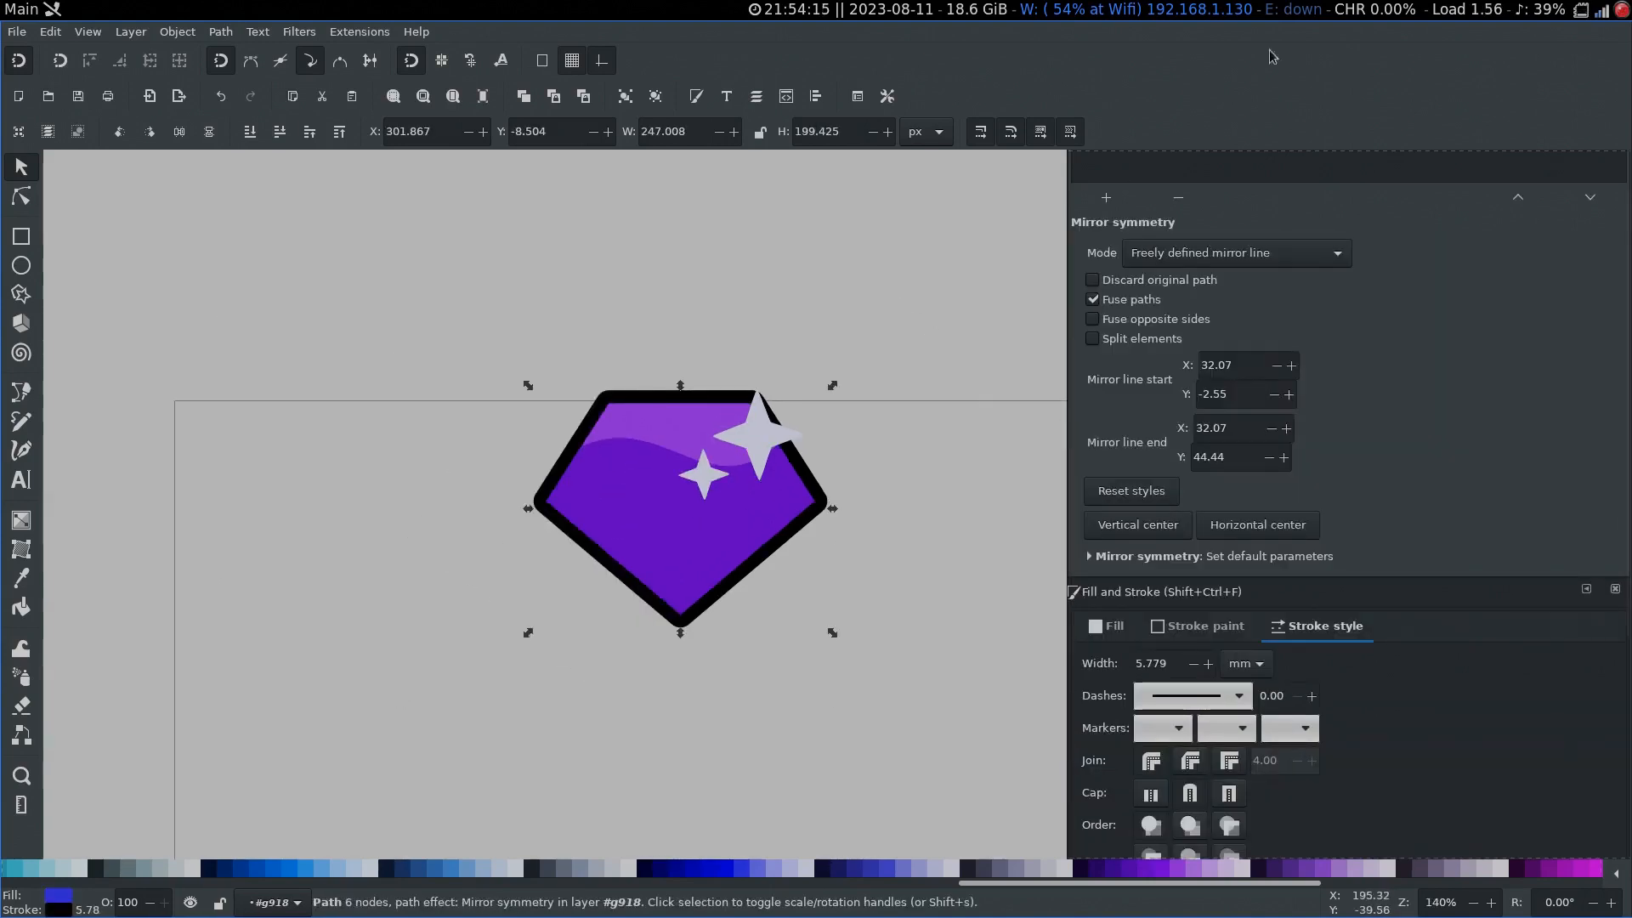